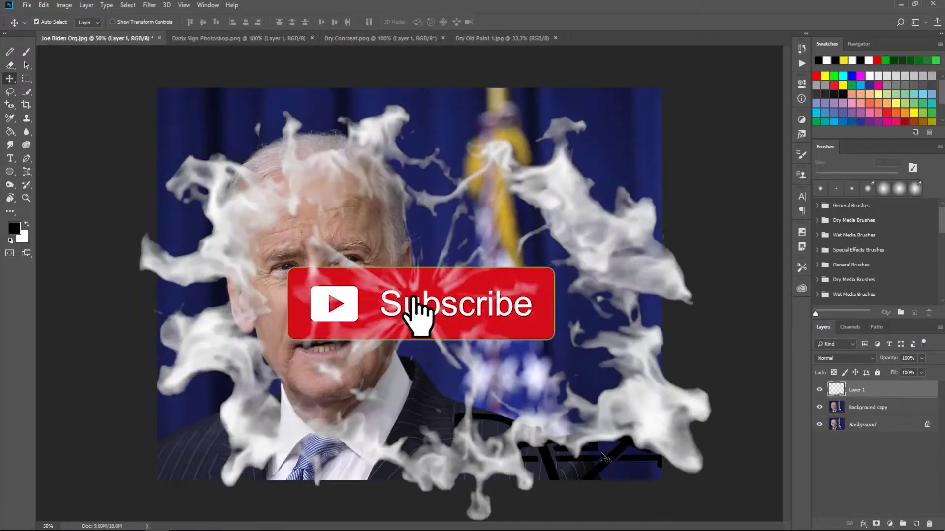
# - Add an outline Stroke layer style to the Dazix logo on Layer 1
pyautogui.click(536, 187)
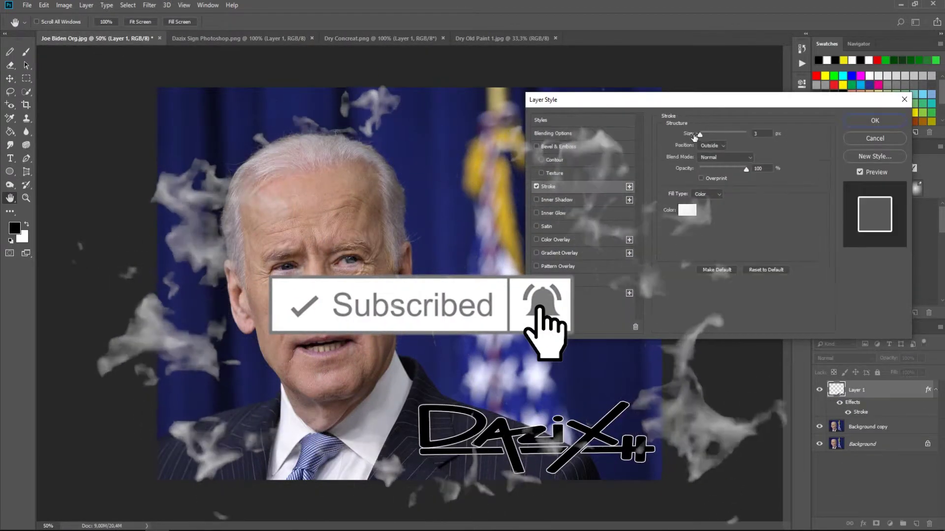
pyautogui.click(875, 120)
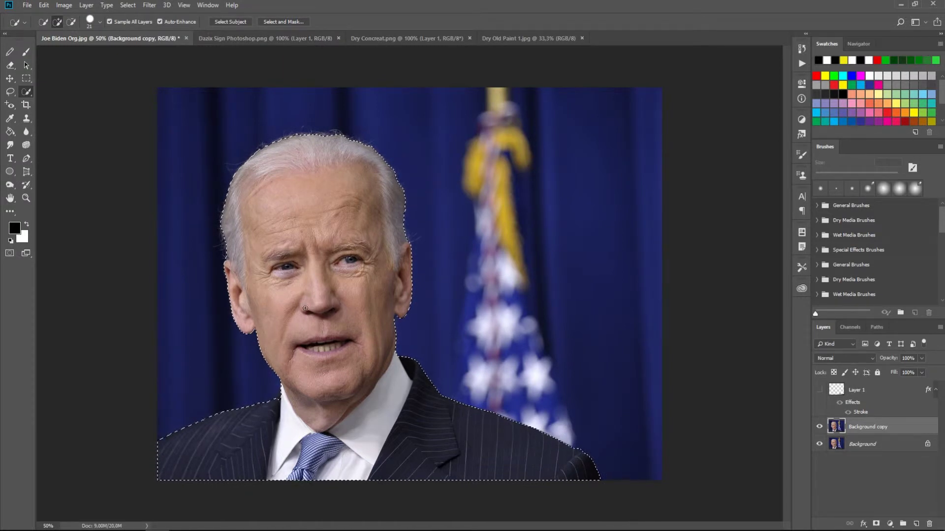
# - Copy the selected person to a new Layer 2, delete Background copy and hide Background
pyautogui.rightClick(315, 261)
pyautogui.click(368, 336)
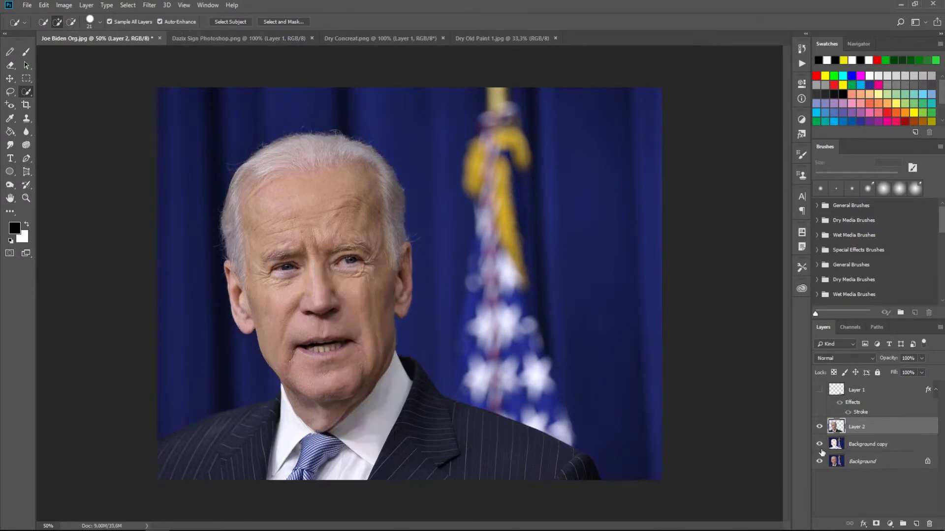
pyautogui.moveTo(927, 512); pyautogui.dragTo(929, 523)
pyautogui.click(820, 445)
# - Enlarge Layer 2, shift it right, and reload its outline as a selection
pyautogui.hotkey('ctrl', 't')
pyautogui.moveTo(394, 295); pyautogui.dragTo(488, 296)
pyautogui.moveTo(685, 130)
pyautogui.mouseDown()
pyautogui.moveTo(741, 102)
pyautogui.moveTo(732, 123)
pyautogui.mouseUp()
pyautogui.click(446, 21)
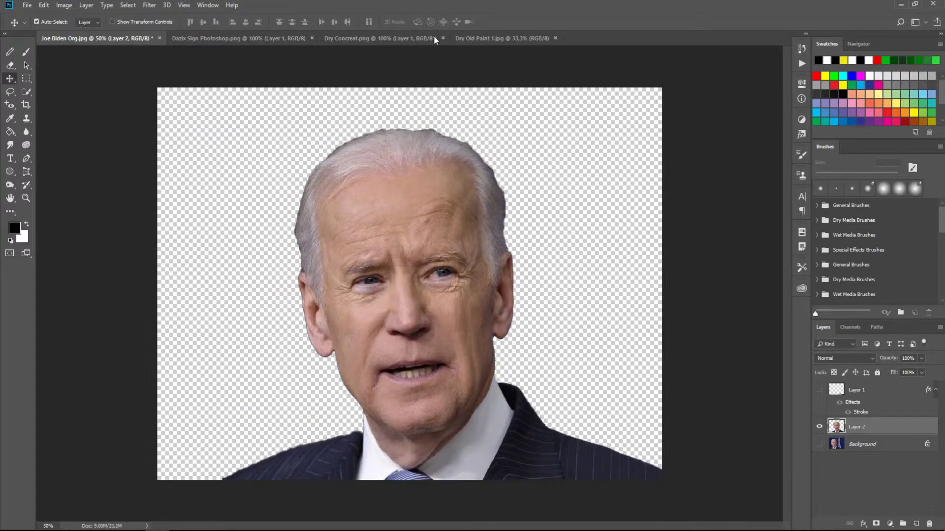
pyautogui.keyDown('ctrl'); pyautogui.click(837, 427); pyautogui.keyUp('ctrl')
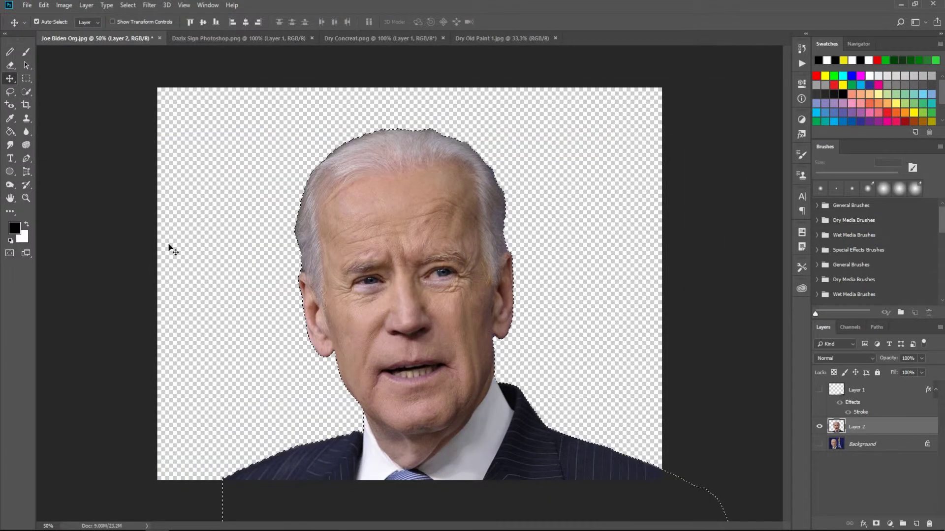
pyautogui.click(26, 78)
# - Refine edges with Radius 1 px, Feather 0.3 px, Contrast 3%, outputting a New Layer with Layer Mask
pyautogui.click(369, 22)
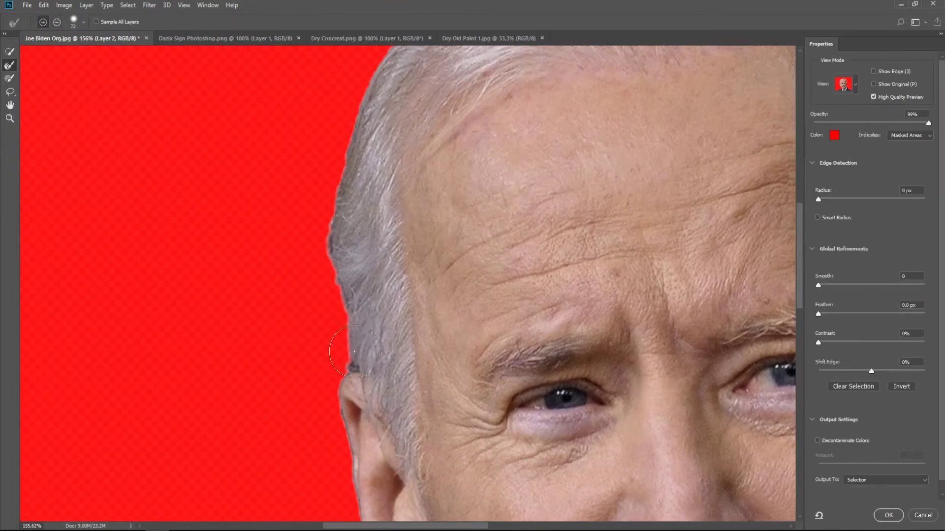
pyautogui.scroll(5, 344, 285)
pyautogui.hscroll(5, 492, 246)
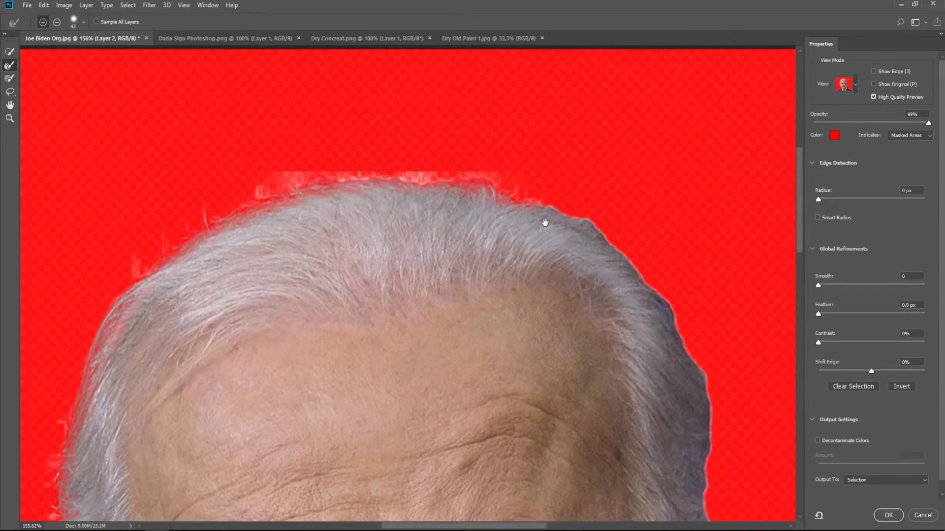
pyautogui.scroll(-5, 670, 294)
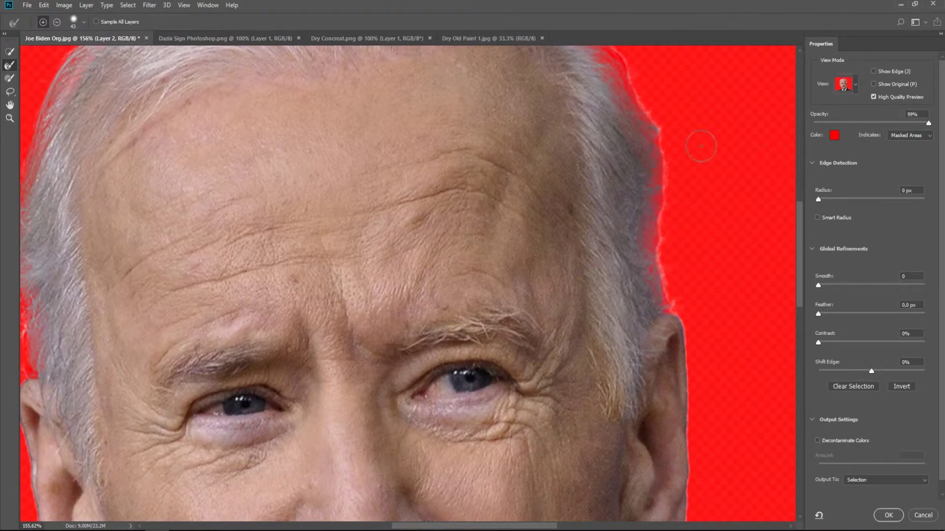
pyautogui.scroll(-3, 701, 146)
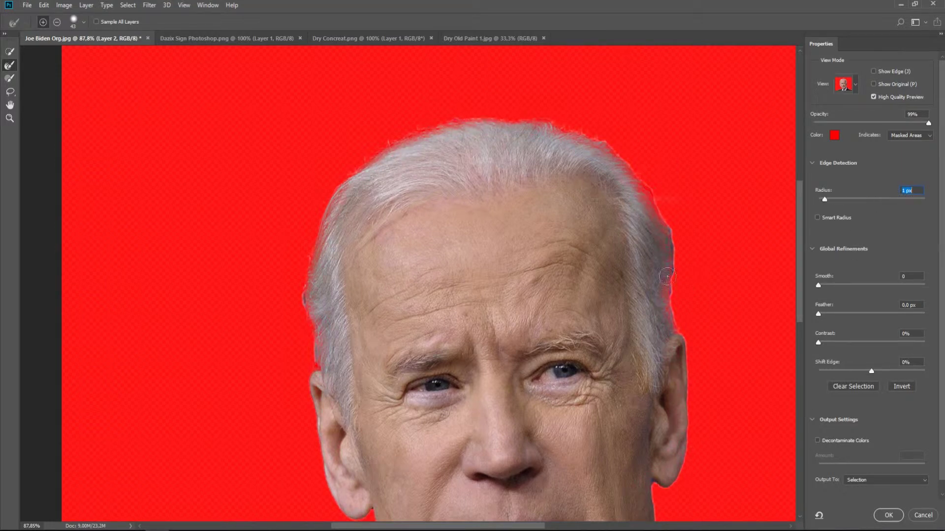
pyautogui.moveTo(823, 315)
pyautogui.mouseDown()
pyautogui.moveTo(861, 312)
pyautogui.moveTo(821, 317)
pyautogui.mouseUp()
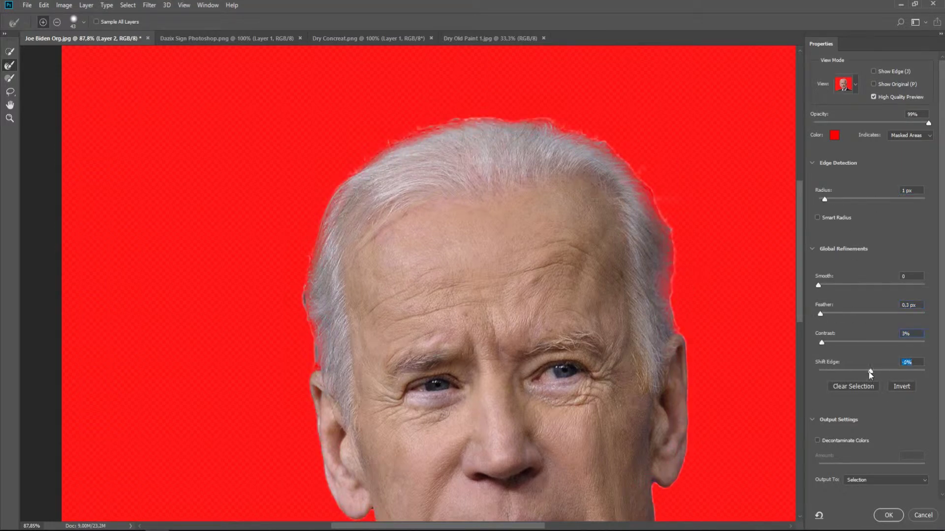
pyautogui.scroll(-1, 845, 421)
pyautogui.click(886, 468)
pyautogui.click(893, 487)
pyautogui.click(889, 515)
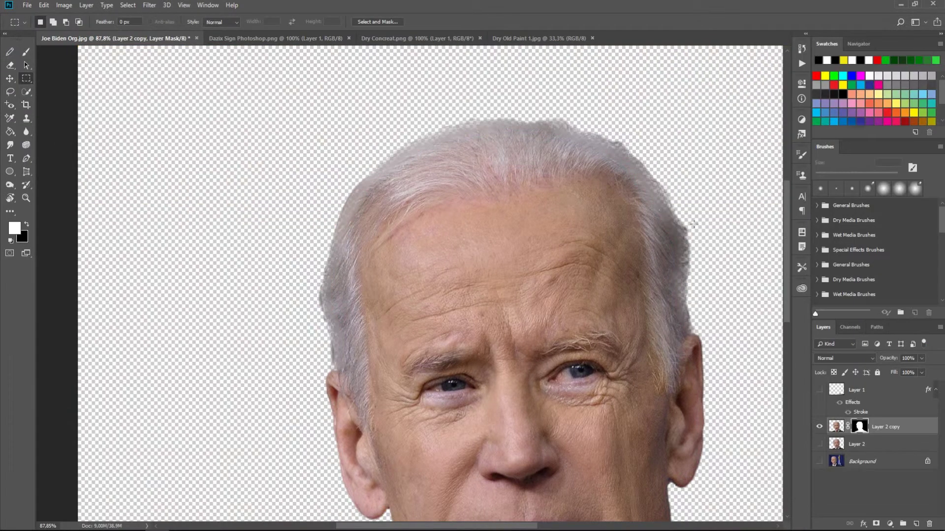
# - Liquify the face: wide smile, taller forehead 100, narrower jawline -100, face width 22
pyautogui.scroll(-1, 545, 238)
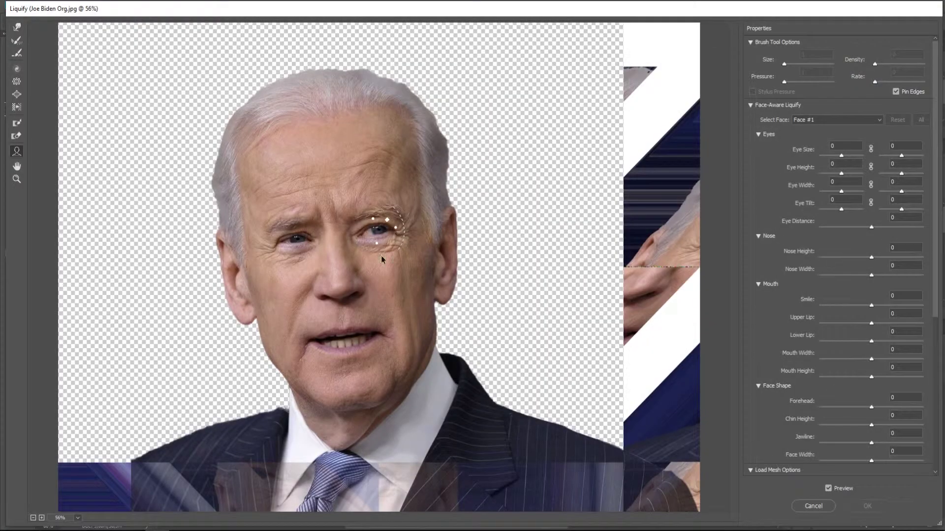
pyautogui.moveTo(350, 328); pyautogui.dragTo(350, 321)
pyautogui.moveTo(412, 372); pyautogui.dragTo(394, 374)
pyautogui.moveTo(323, 92); pyautogui.dragTo(323, 74)
pyautogui.moveTo(433, 291); pyautogui.dragTo(445, 291)
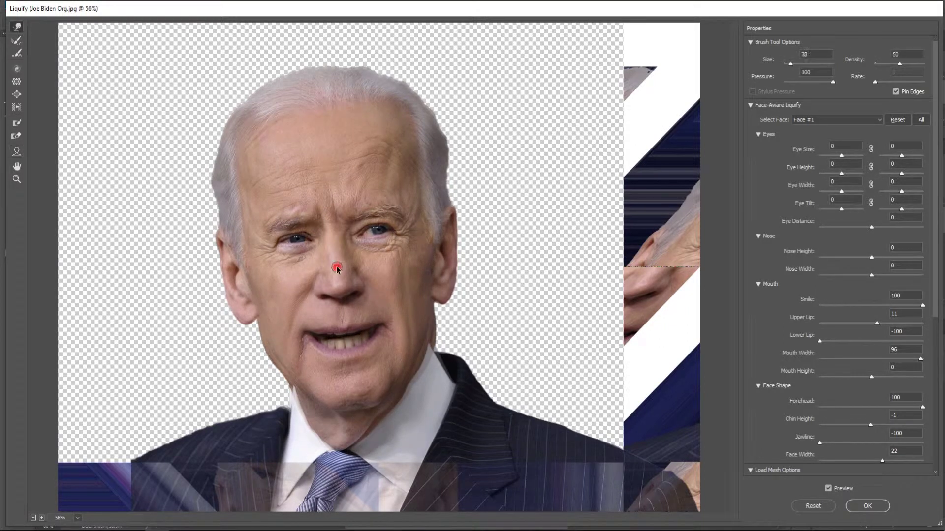
# - Try freezing the eyes against distortion, then undo it and shrink the brush
pyautogui.click(17, 122)
pyautogui.moveTo(283, 248); pyautogui.dragTo(389, 231)
pyautogui.press(']')
pyautogui.press(']')
pyautogui.press(']')
pyautogui.scroll(1, 375, 287)
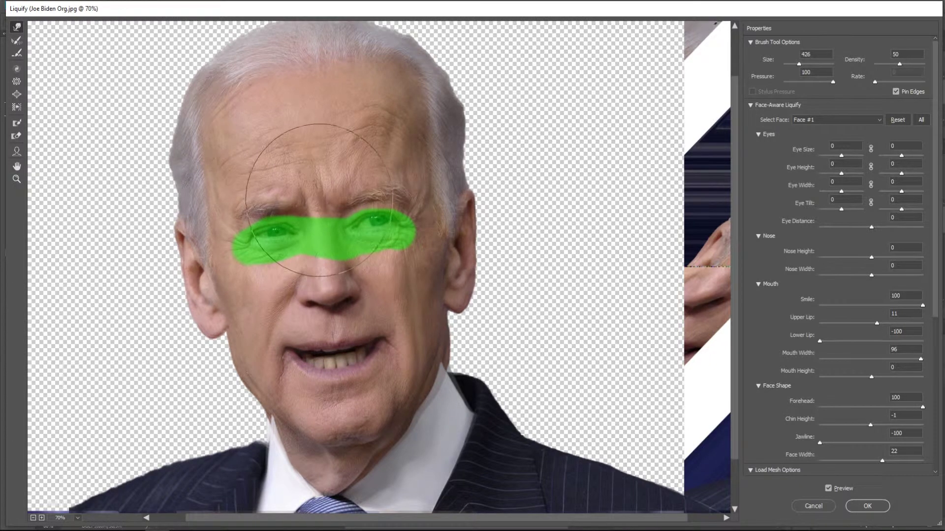
pyautogui.hotkey('ctrl', 'z')
pyautogui.press('[')
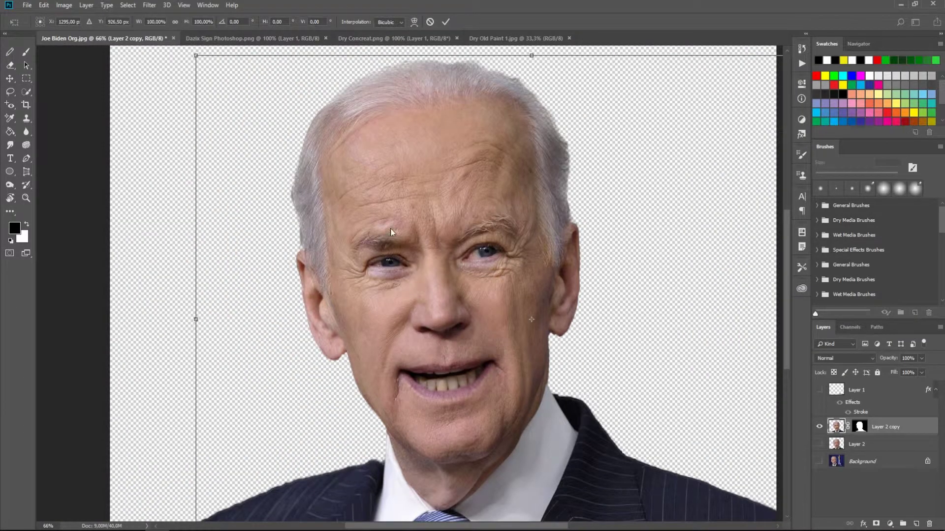
# - Rotate the portrait 4.67°, scale it to 104%, and show the Dazix logo again
pyautogui.scroll(-2, 265, 172)
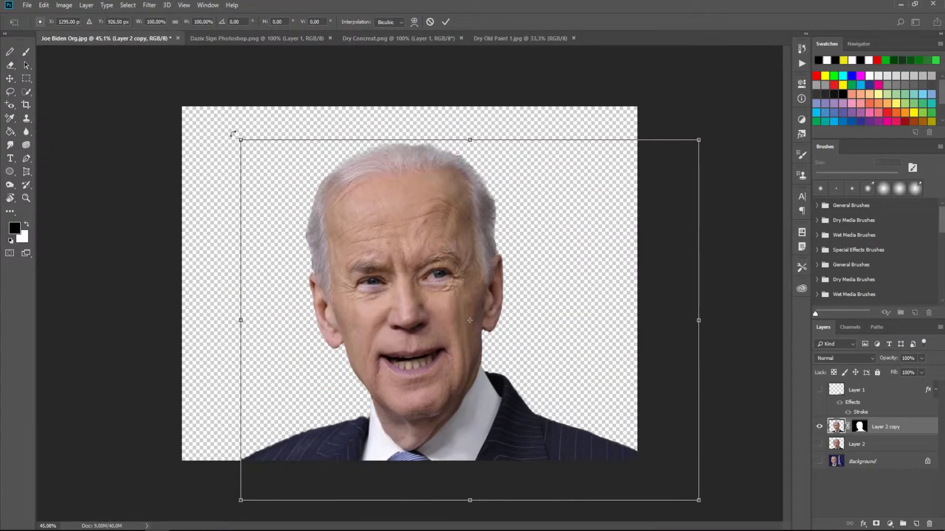
pyautogui.moveTo(231, 135); pyautogui.dragTo(253, 118)
pyautogui.moveTo(408, 315)
pyautogui.mouseDown()
pyautogui.moveTo(393, 336)
pyautogui.moveTo(379, 330)
pyautogui.mouseUp()
pyautogui.press('Return')
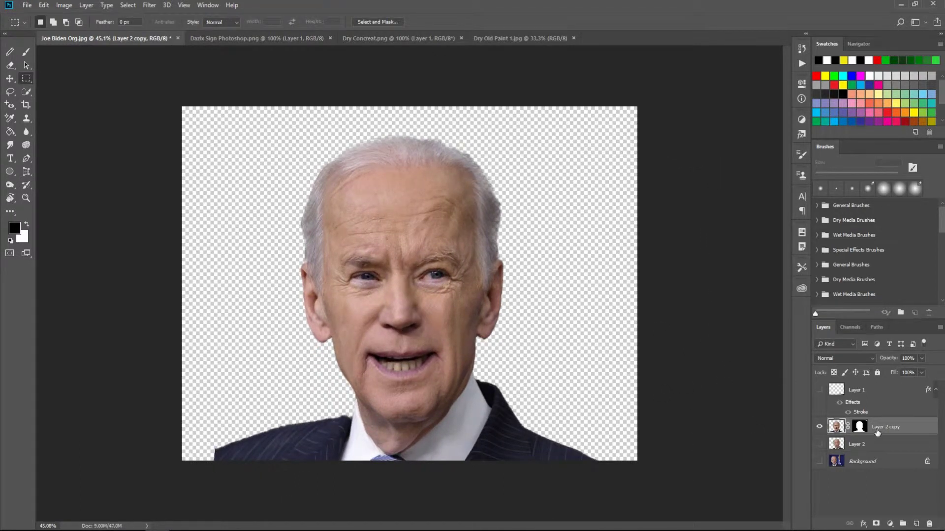
pyautogui.click(820, 391)
# - Add a clipped Brightness/Contrast layer (brightness 65, contrast 32) with an inverted mask
pyautogui.click(890, 524)
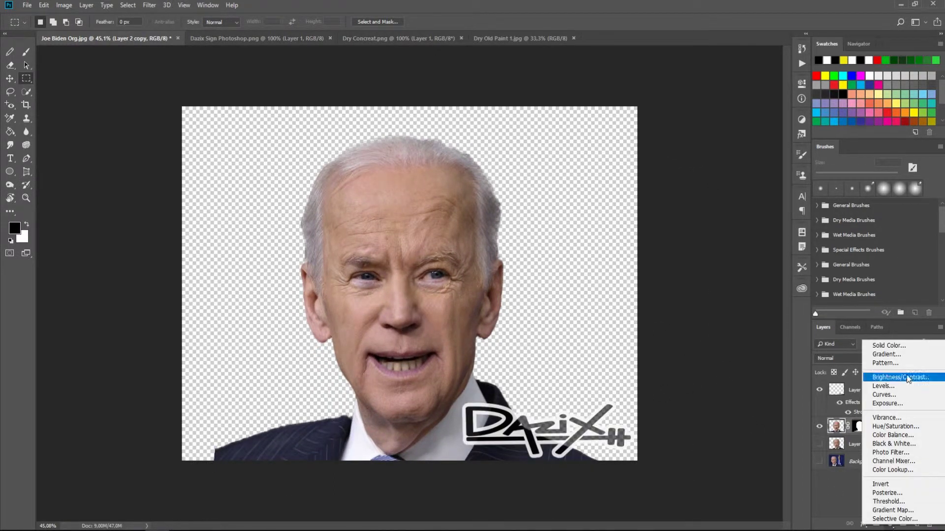
pyautogui.click(886, 377)
pyautogui.moveTo(734, 139); pyautogui.dragTo(751, 139)
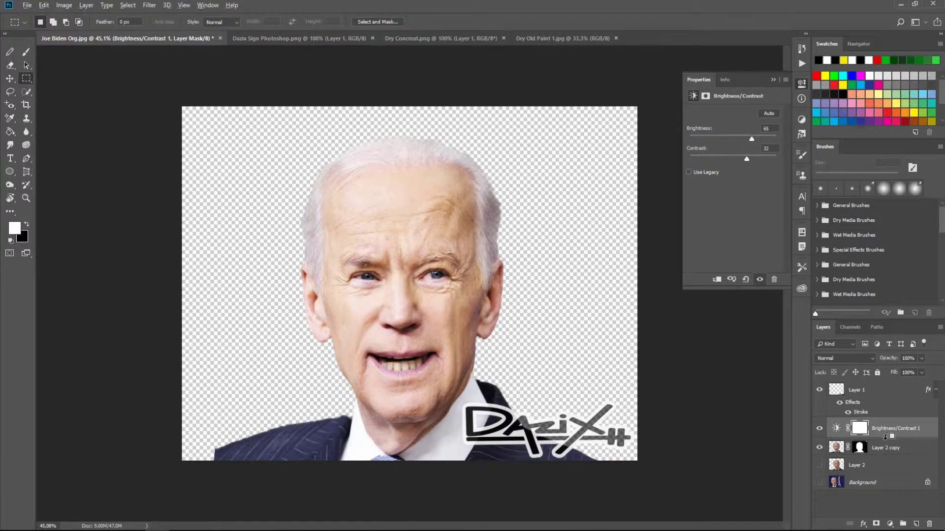
pyautogui.keyDown('alt'); pyautogui.click(885, 437); pyautogui.keyUp('alt')
pyautogui.hotkey('ctrl', 'i')
# - Add a clipped Black & White adjustment layer with an inverted mask
pyautogui.click(889, 523)
pyautogui.click(867, 437)
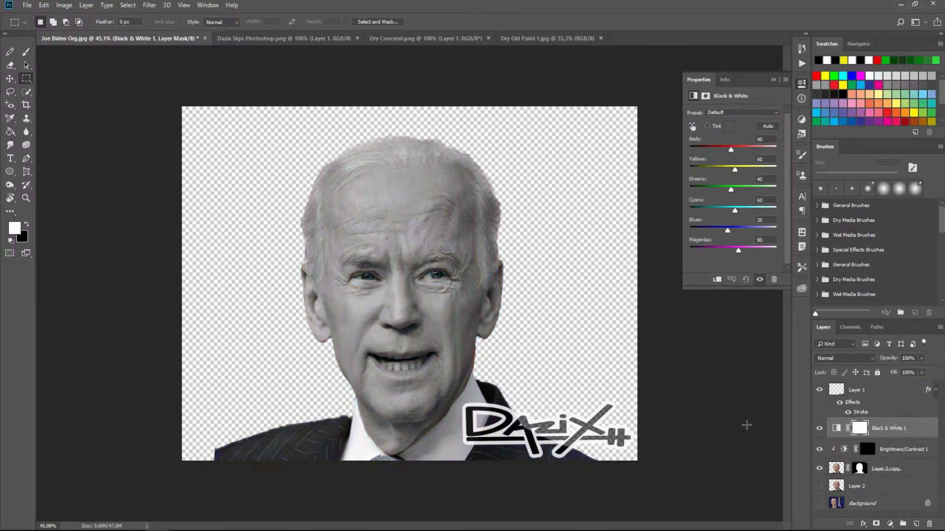
pyautogui.hotkey('ctrl', 'i')
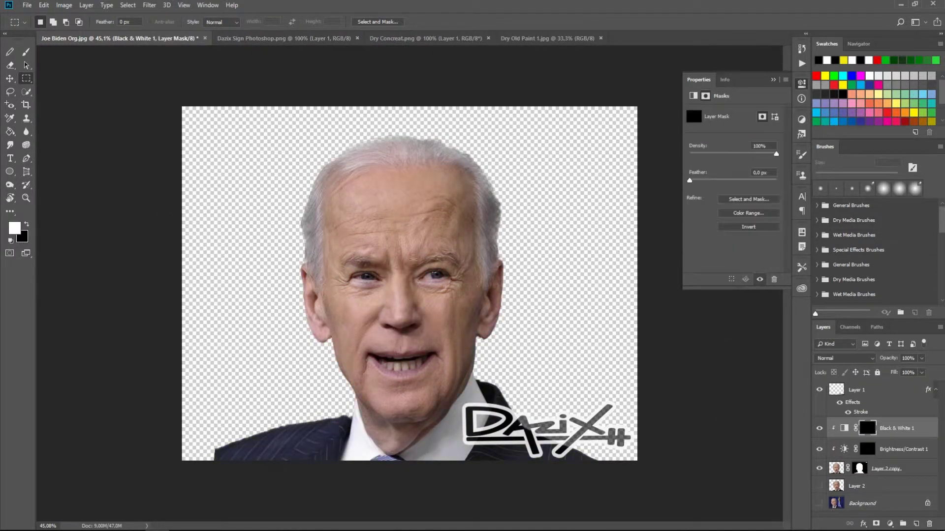
# - Paint white on the Black & White mask to turn the forehead and face skin grey
pyautogui.press('b')
pyautogui.press('x')
pyautogui.moveTo(394, 207); pyautogui.dragTo(339, 230)
pyautogui.moveTo(443, 305); pyautogui.dragTo(438, 192)
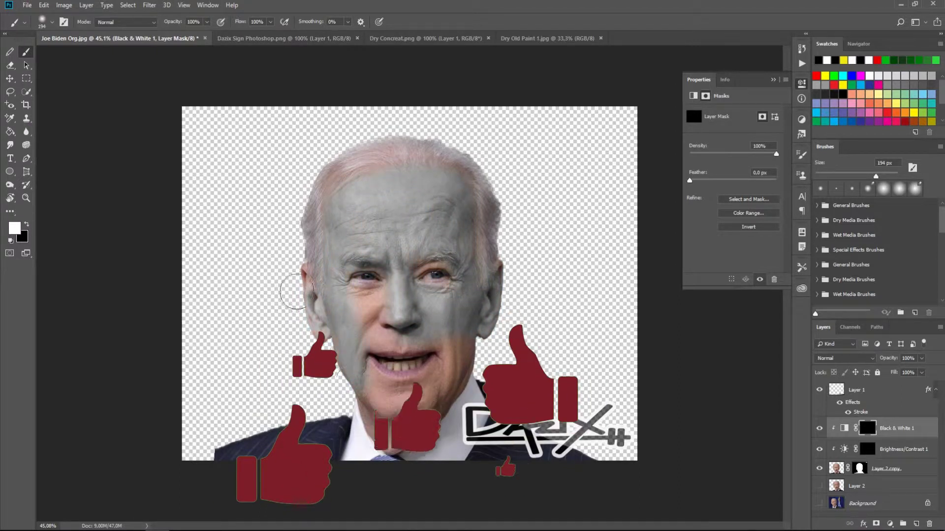
# - Zoom in and paint black with a smaller brush to keep the eyes and lips coloured
pyautogui.scroll(3, 365, 393)
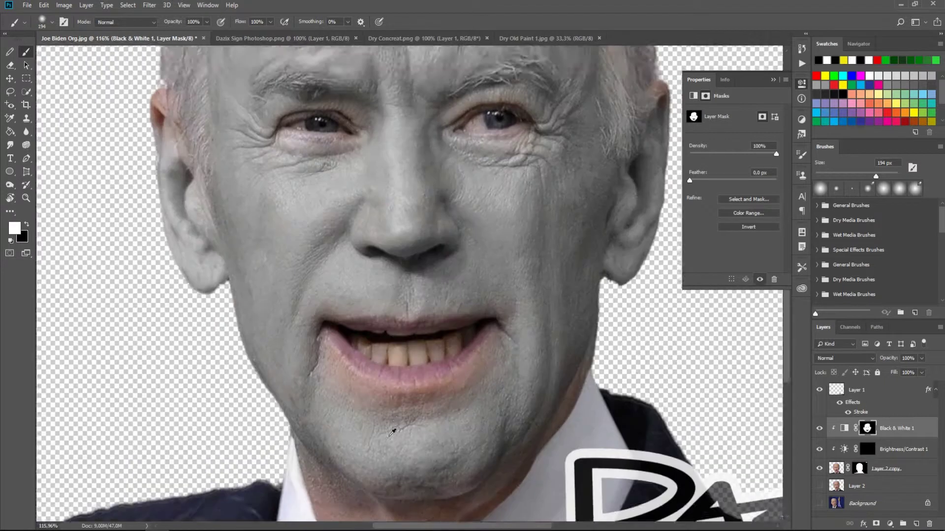
pyautogui.scroll(3, 344, 384)
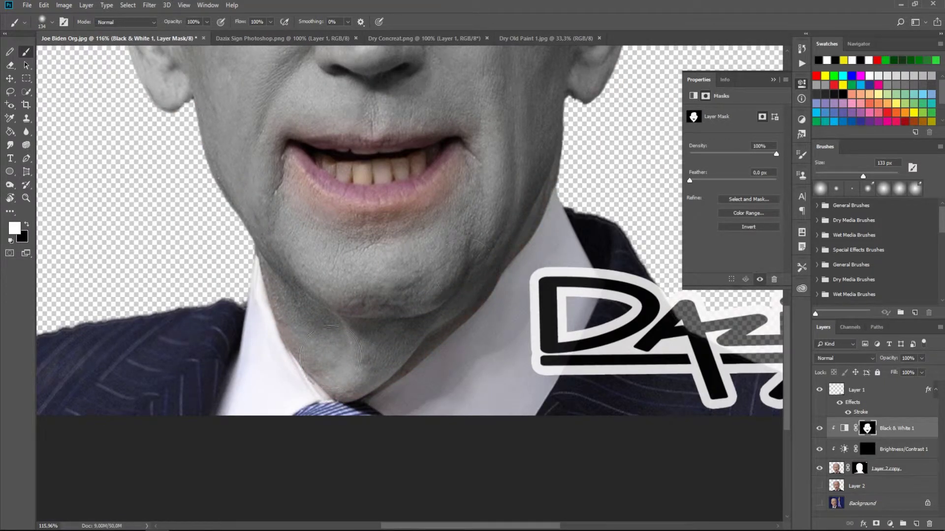
pyautogui.scroll(5, 325, 234)
pyautogui.hscroll(-5, 328, 274)
pyautogui.press('[')
pyautogui.press('[')
pyautogui.press('[')
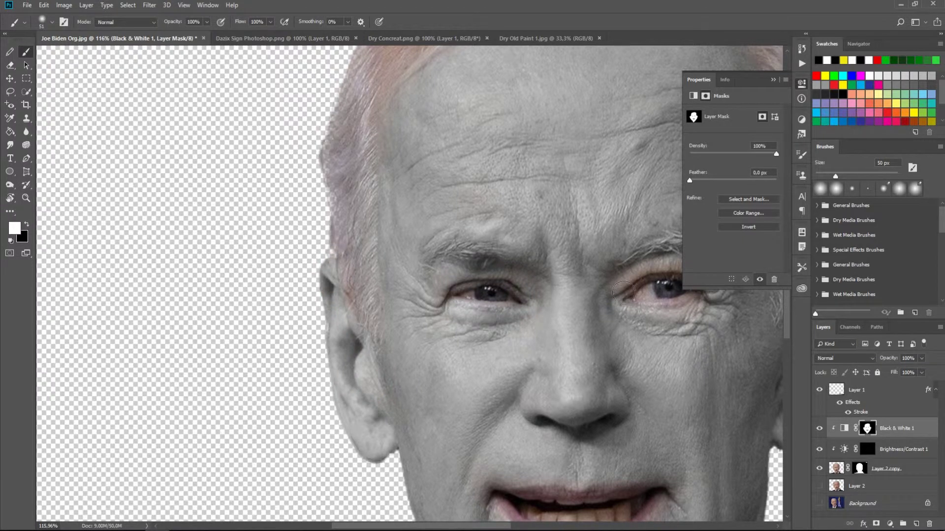
pyautogui.scroll(2, 512, 236)
pyautogui.hscroll(5, 507, 296)
pyautogui.scroll(-3, 443, 320)
pyautogui.hscroll(-1, 443, 319)
pyautogui.press('x')
pyautogui.press('[')
pyautogui.press('[')
pyautogui.press('[')
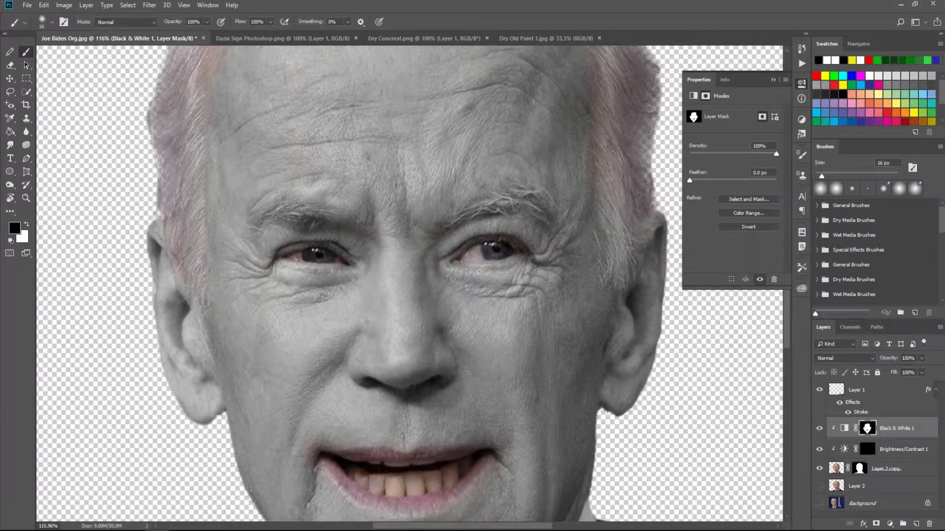
pyautogui.click(867, 449)
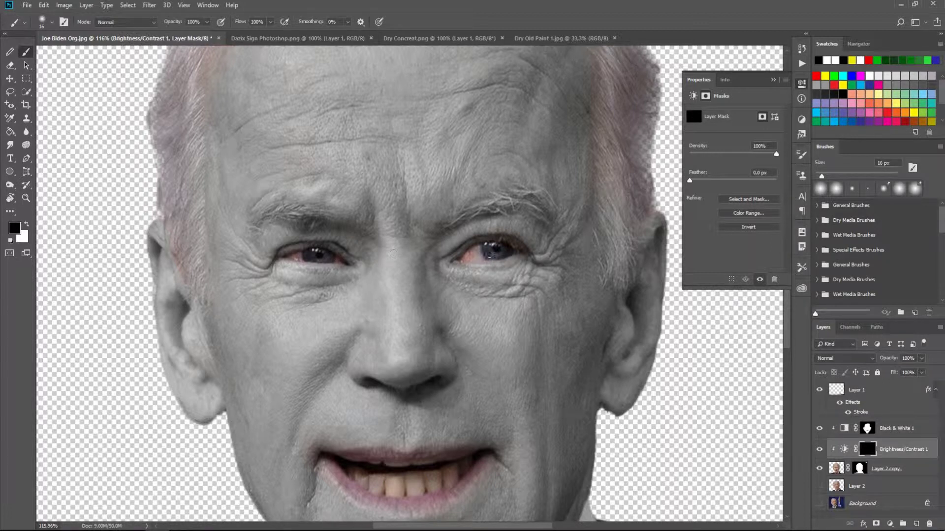
# - Paint white over the irises on the Brightness/Contrast mask with a small brush
pyautogui.press('x')
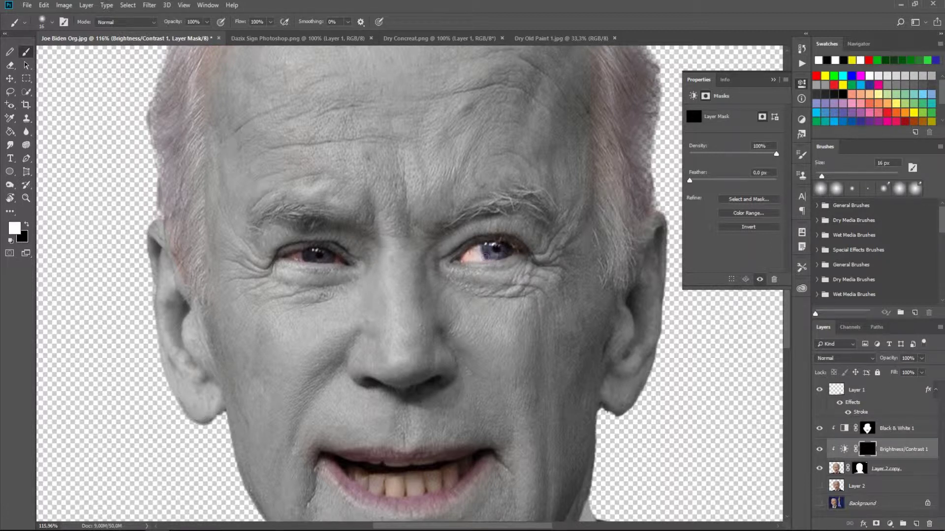
pyautogui.scroll(5, 318, 259)
pyautogui.press('[')
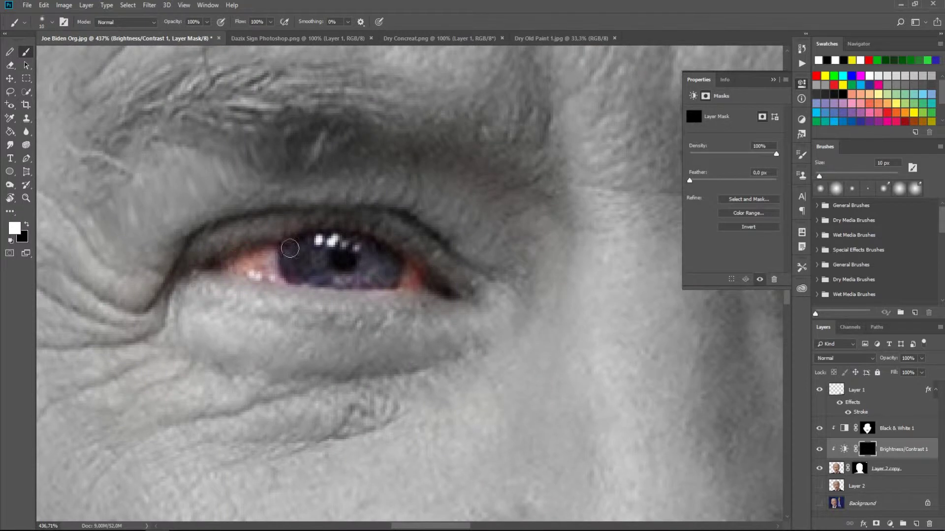
pyautogui.hscroll(5, 345, 259)
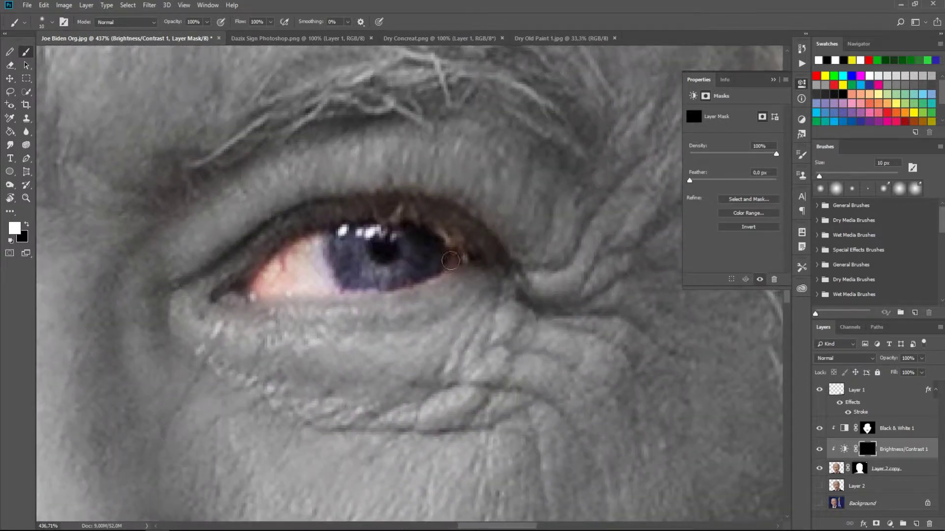
pyautogui.press('x')
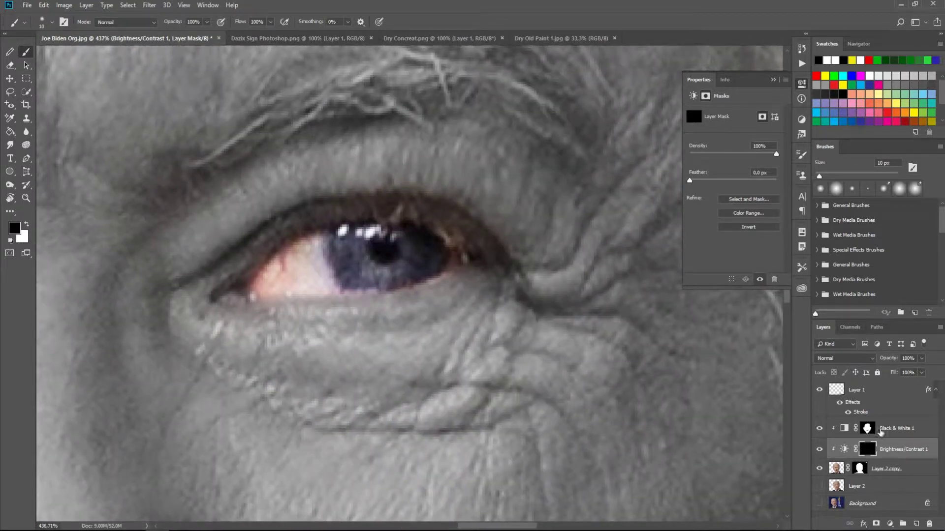
# - Paint on the Black & White 1 mask so both eyes keep their natural colour
pyautogui.hotkey('alt', ']')
pyautogui.press('x')
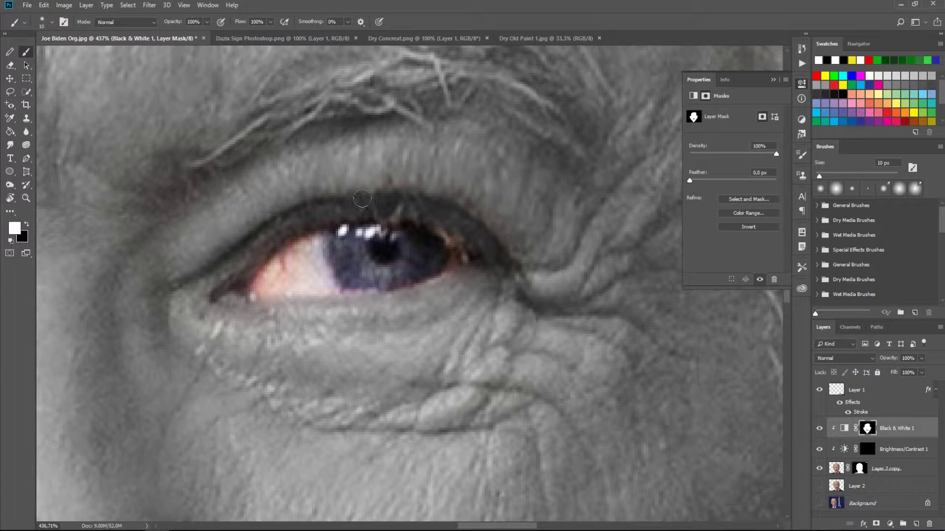
pyautogui.scroll(-3, 408, 198)
pyautogui.scroll(1, 443, 271)
pyautogui.scroll(-2, 445, 273)
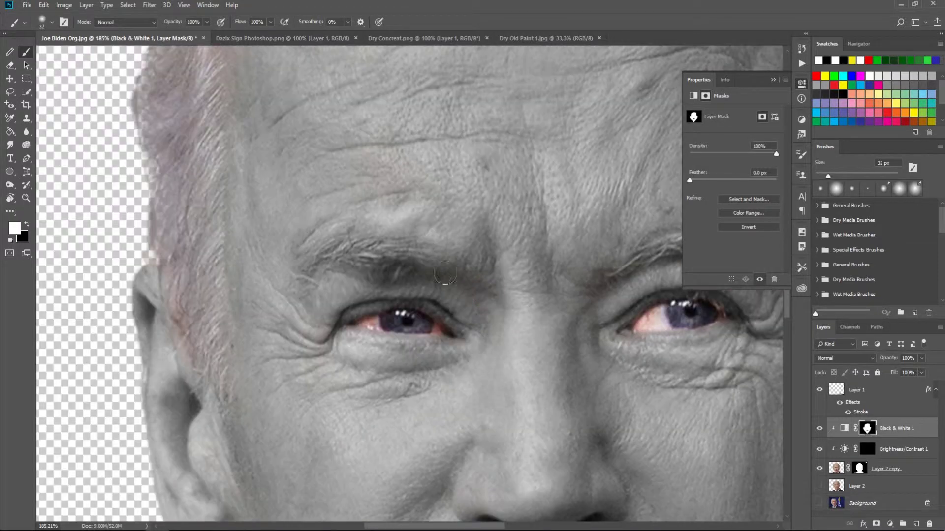
pyautogui.scroll(-5, 444, 274)
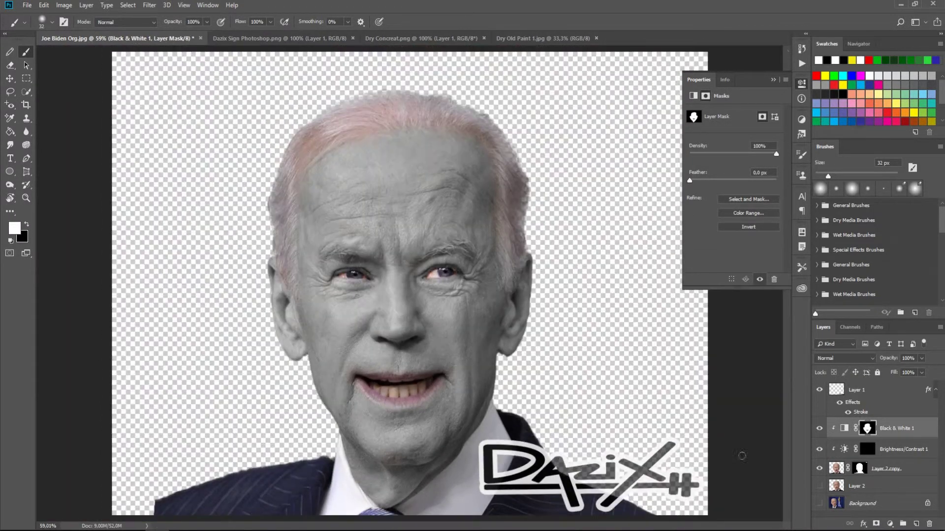
pyautogui.click(886, 468)
# - Quick-select the hair band on Layer 2 copy, subtracting the temple and eye area
pyautogui.press('w')
pyautogui.moveTo(315, 148)
pyautogui.mouseDown()
pyautogui.moveTo(467, 172)
pyautogui.moveTo(496, 276)
pyautogui.moveTo(474, 185)
pyautogui.mouseUp()
pyautogui.keyDown('alt'); pyautogui.click(317, 294); pyautogui.keyUp('alt')
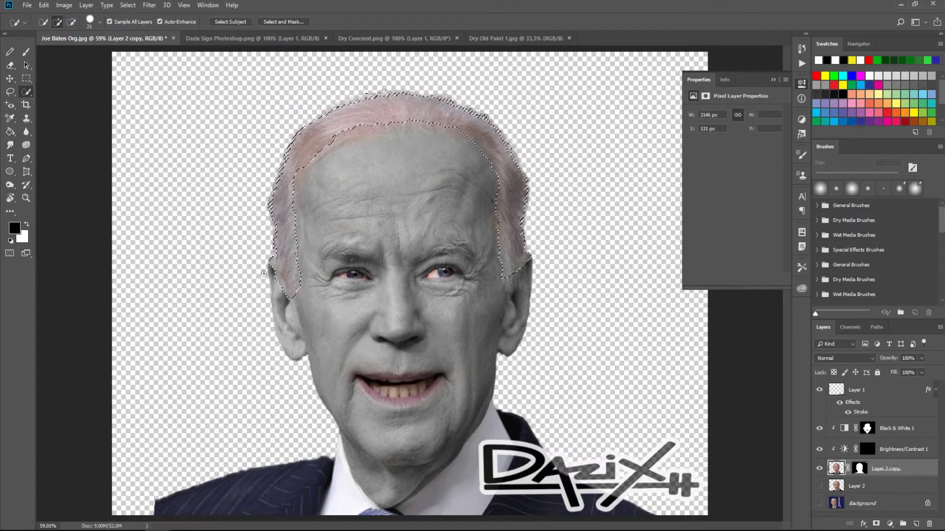
pyautogui.scroll(5, 383, 274)
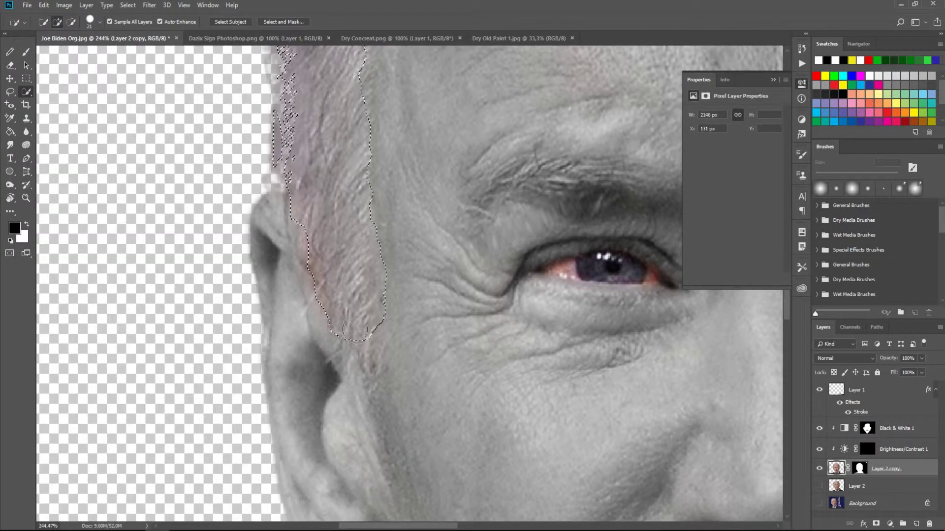
pyautogui.scroll(10, 252, 198)
pyautogui.scroll(-4, 493, 456)
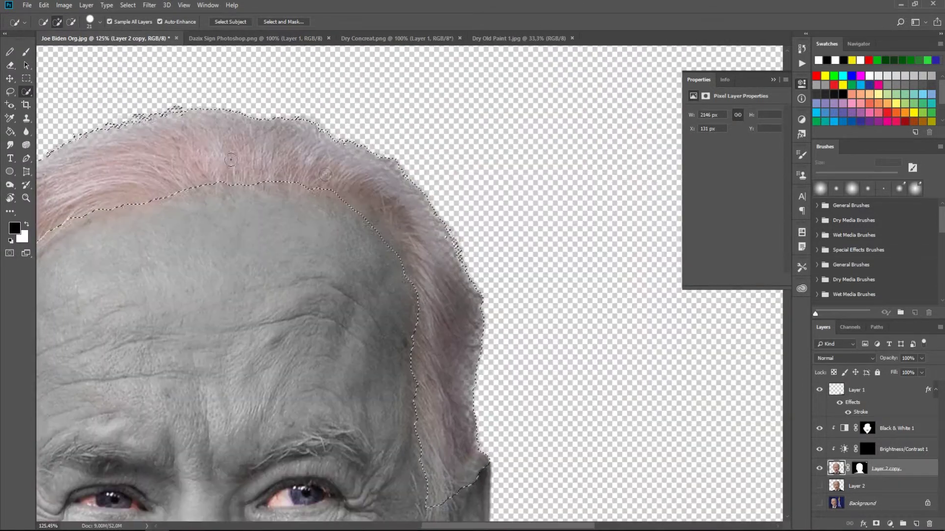
pyautogui.hotkey('alt', 'ctrl', 'r')
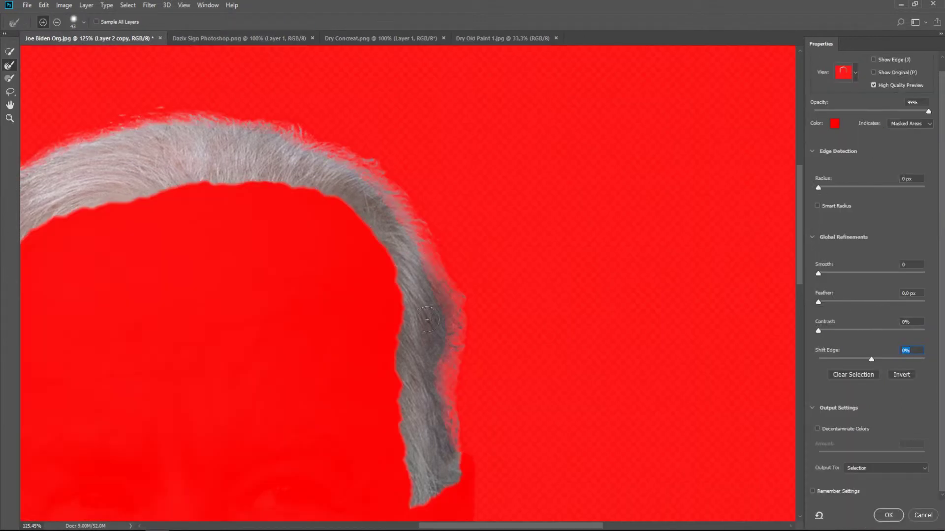
# - Brush the left, right and top hair edges with the Refine Edge brush
pyautogui.moveTo(66, 421)
pyautogui.mouseDown()
pyautogui.moveTo(79, 187)
pyautogui.moveTo(192, 98)
pyautogui.moveTo(443, 91)
pyautogui.moveTo(492, 105)
pyautogui.mouseUp()
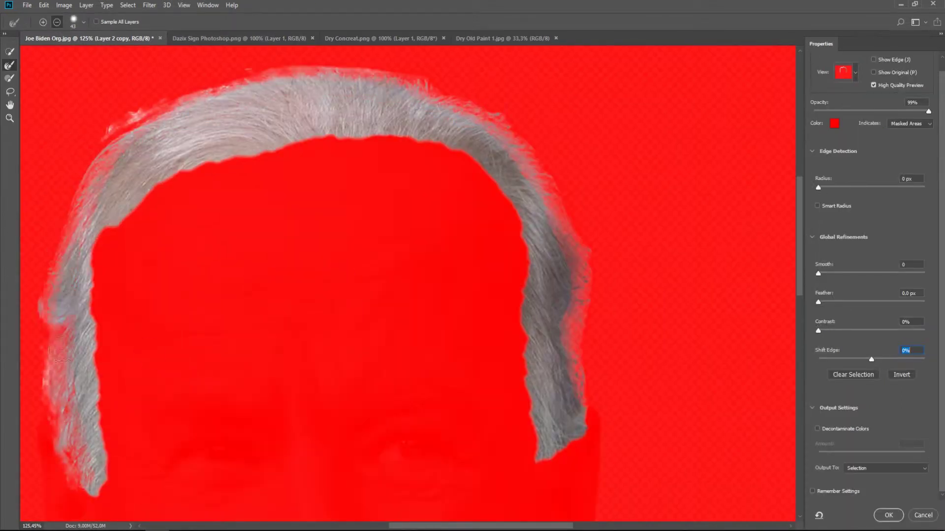
pyautogui.keyDown('alt'); pyautogui.rightClick(485, 90); pyautogui.keyUp('alt')
pyautogui.moveTo(485, 96); pyautogui.dragTo(546, 222)
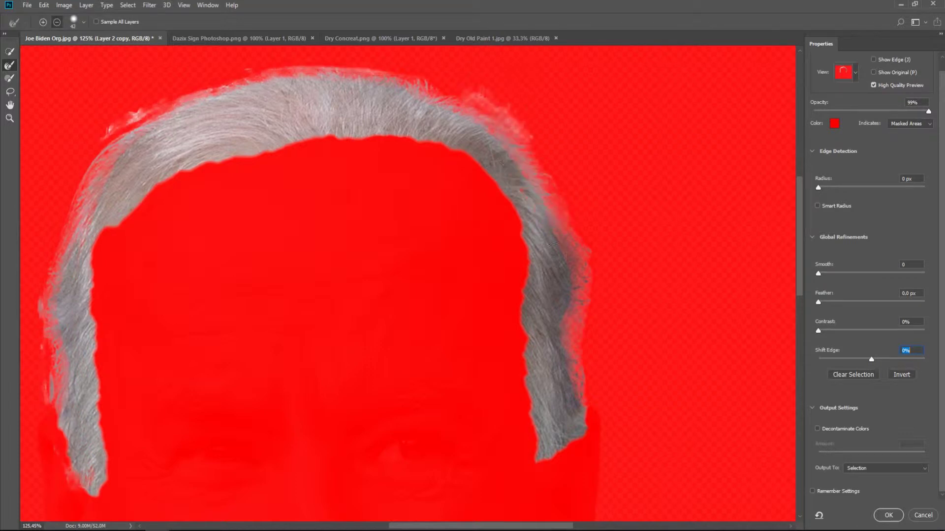
pyautogui.moveTo(546, 257); pyautogui.dragTo(566, 443)
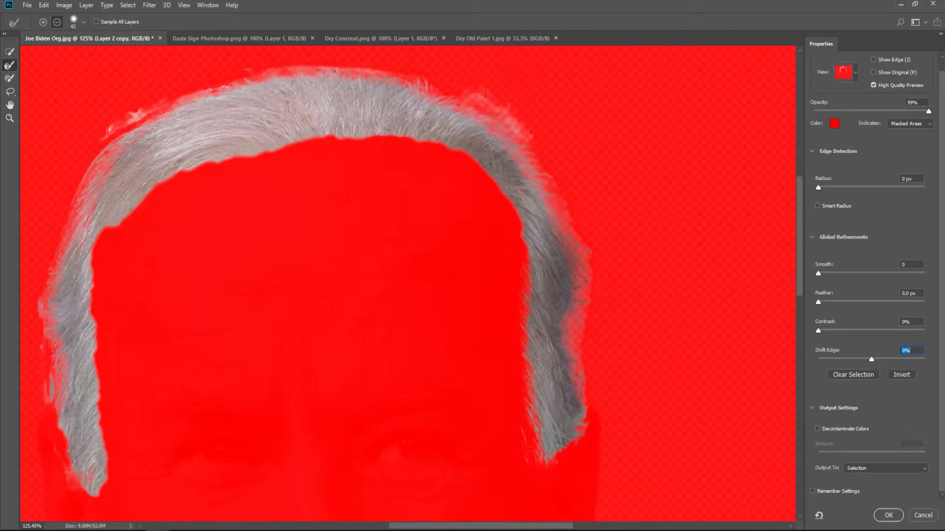
pyautogui.moveTo(66, 387); pyautogui.dragTo(184, 322)
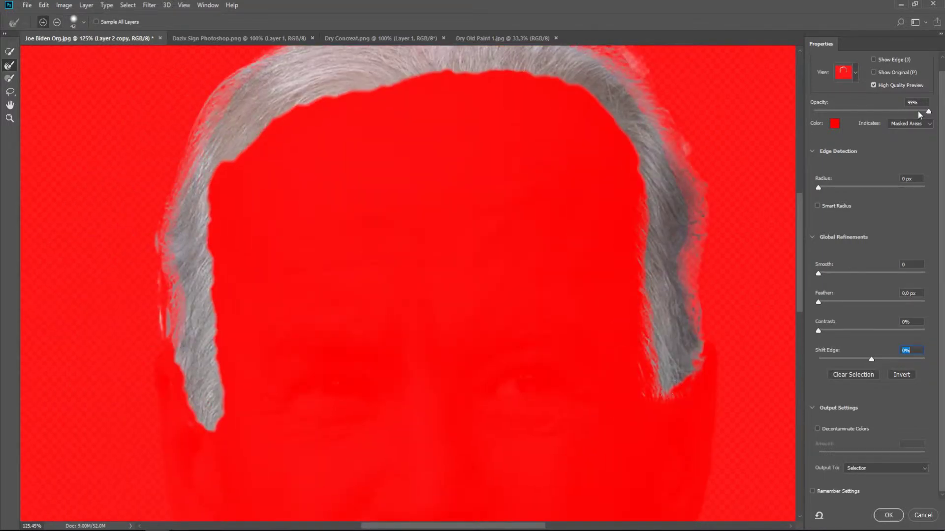
pyautogui.click(896, 112)
pyautogui.moveTo(282, 185); pyautogui.dragTo(281, 114)
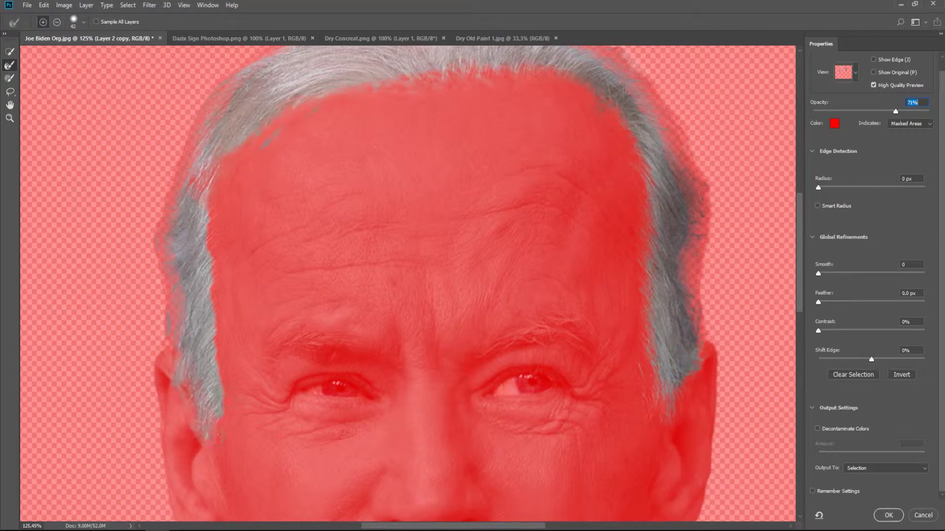
# - Output the refined hair to a New Layer with Layer Mask, creating Layer 2 copy 2
pyautogui.click(885, 478)
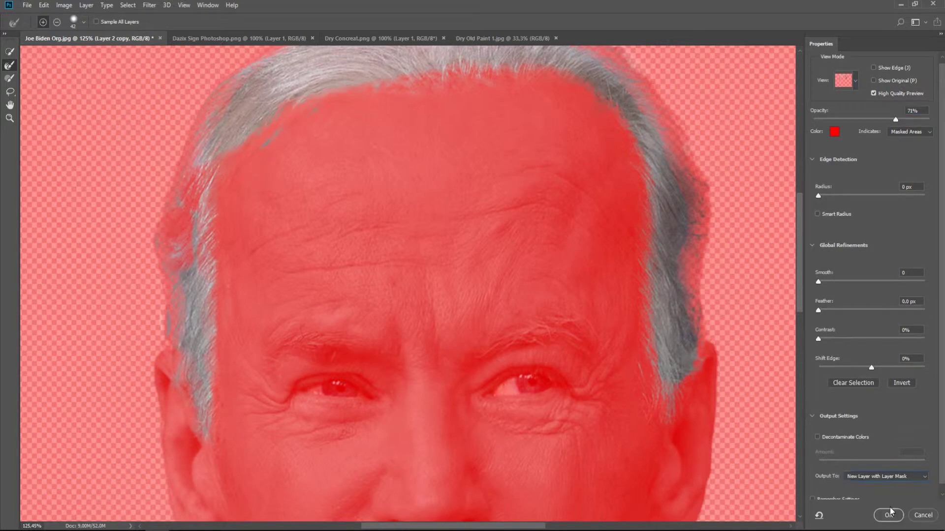
pyautogui.click(881, 507)
pyautogui.click(888, 515)
pyautogui.scroll(-4, 502, 206)
pyautogui.press('b')
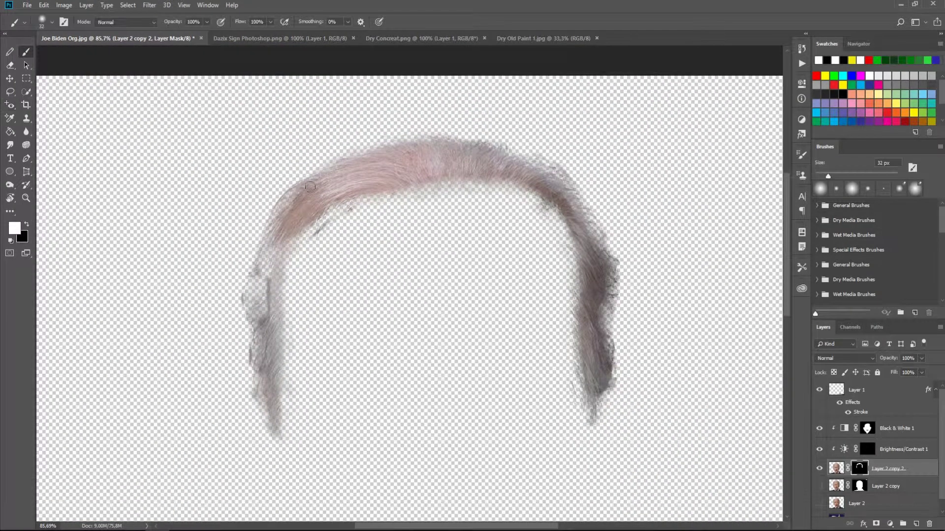
# - Paint the hair mask to reveal the full hair, set brush opacity 4%, and pick magenta
pyautogui.moveTo(415, 151)
pyautogui.mouseDown()
pyautogui.moveTo(561, 212)
pyautogui.moveTo(255, 286)
pyautogui.moveTo(274, 438)
pyautogui.mouseUp()
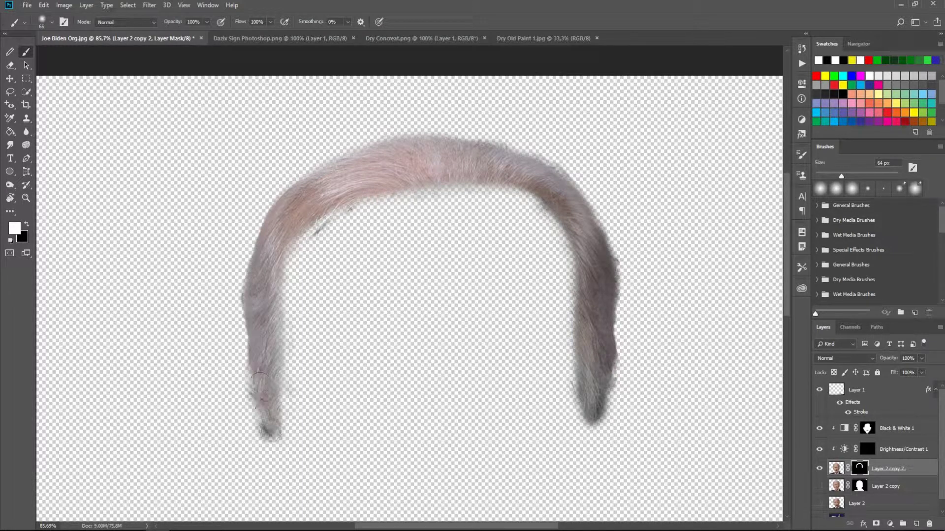
pyautogui.press('x')
pyautogui.press('0')
pyautogui.press('4')
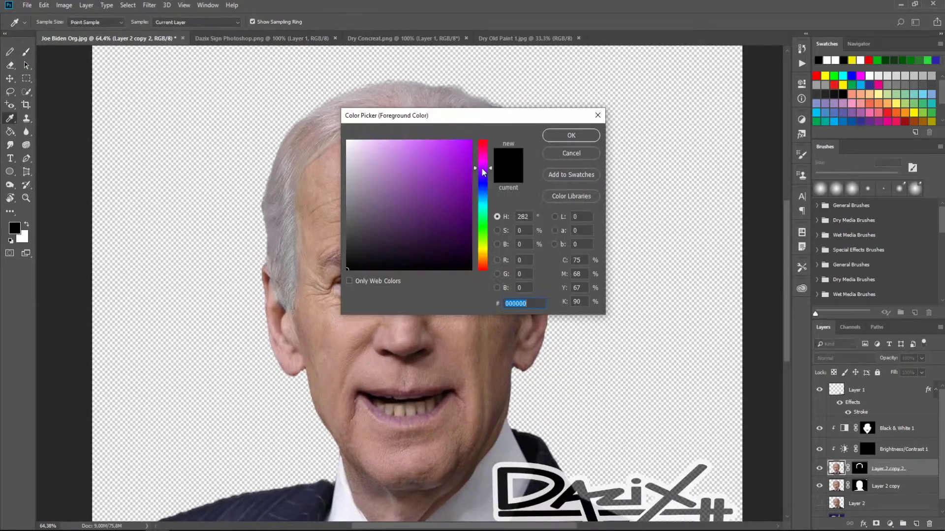
pyautogui.click(469, 144)
pyautogui.press('Return')
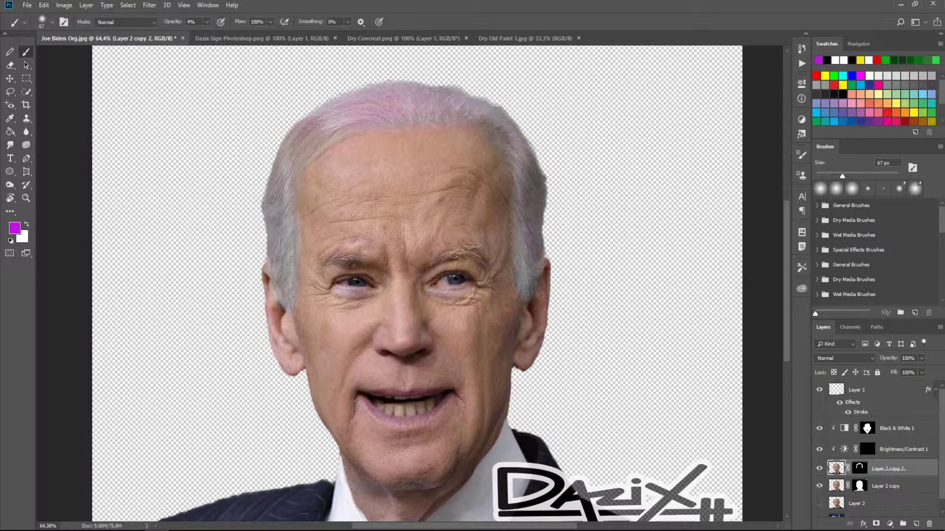
# - Paint magenta over the hair at full opacity and set the hair layer to Color blending
pyautogui.press('0')
pyautogui.moveTo(428, 96); pyautogui.dragTo(531, 293)
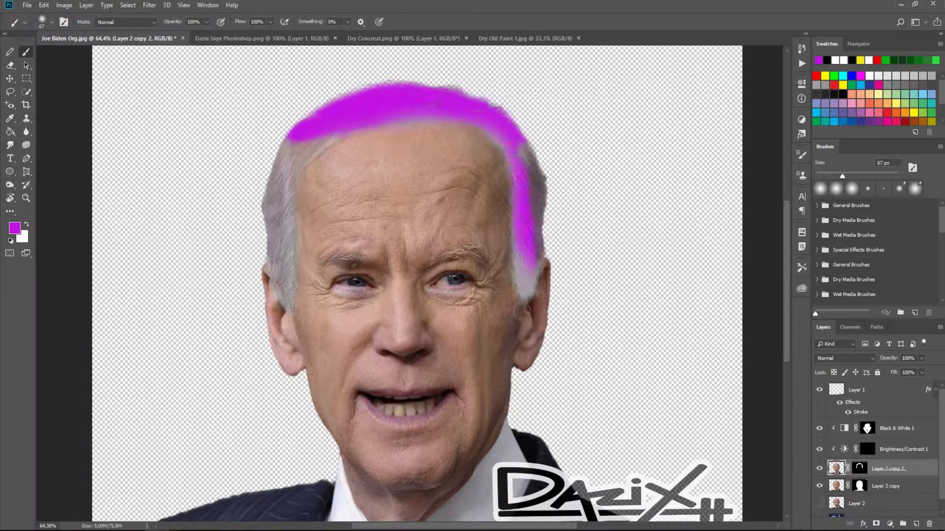
pyautogui.moveTo(541, 236); pyautogui.dragTo(310, 115)
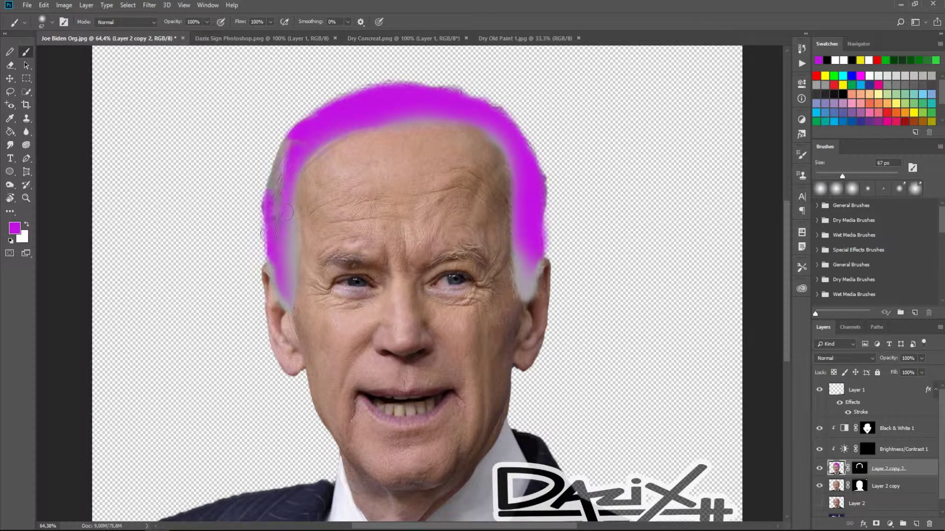
pyautogui.click(850, 362)
pyautogui.click(838, 343)
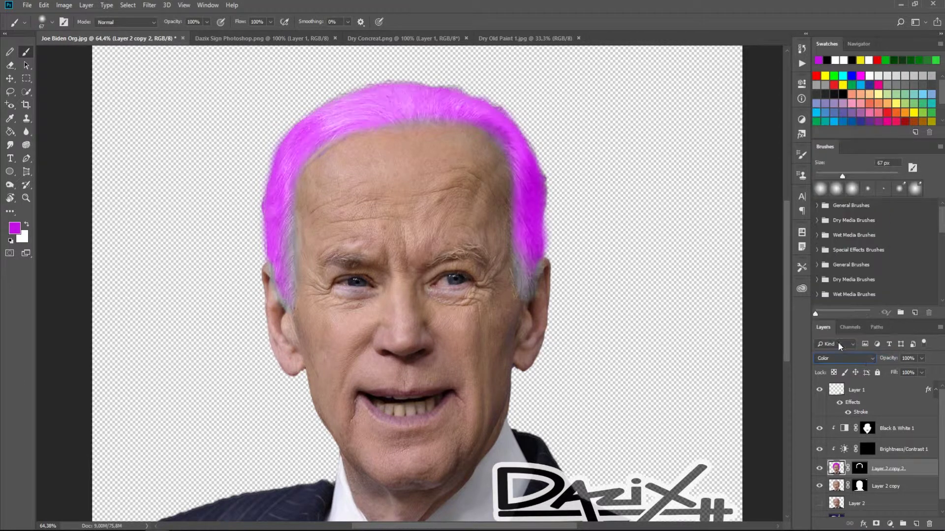
# - Make Layer 2 copy visible again and move the hair layer above Black & White 1
pyautogui.hotkey('ctrl', '\\')
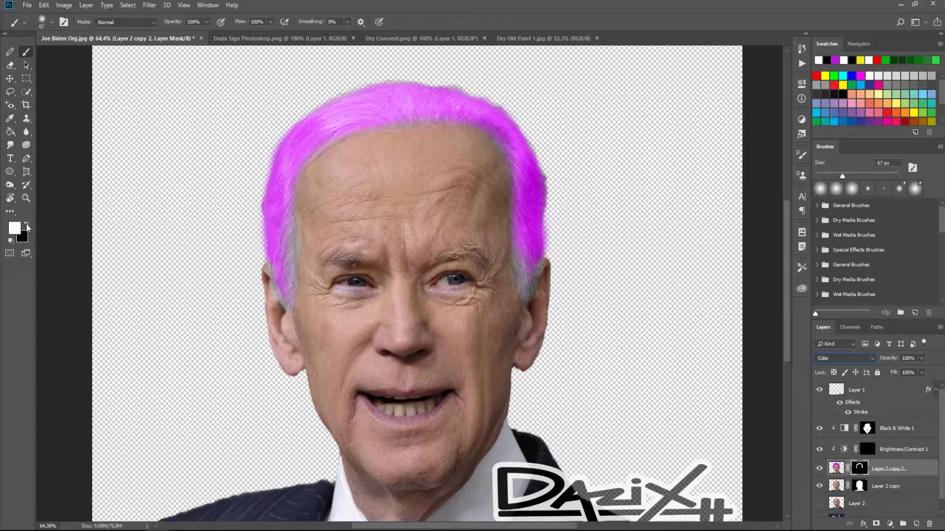
pyautogui.scroll(4, 529, 288)
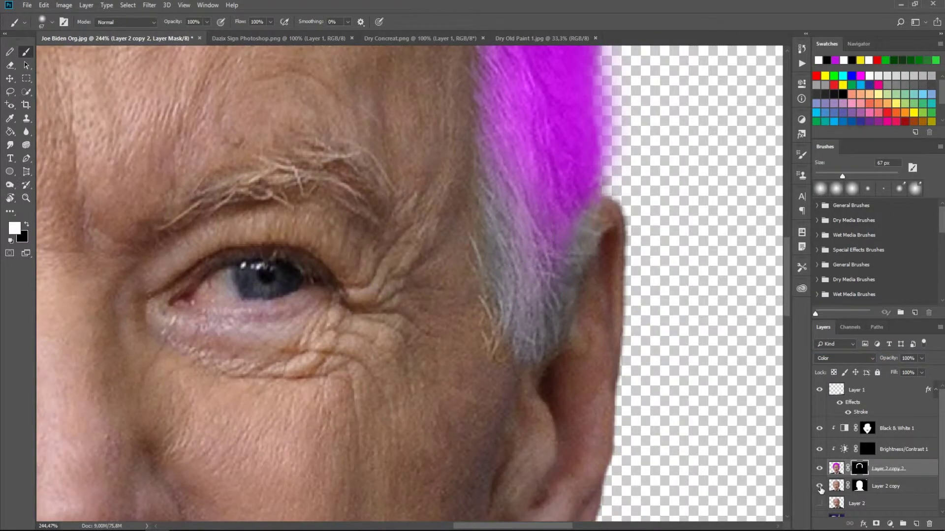
pyautogui.scroll(2, 529, 287)
pyautogui.click(836, 468)
pyautogui.click(819, 485)
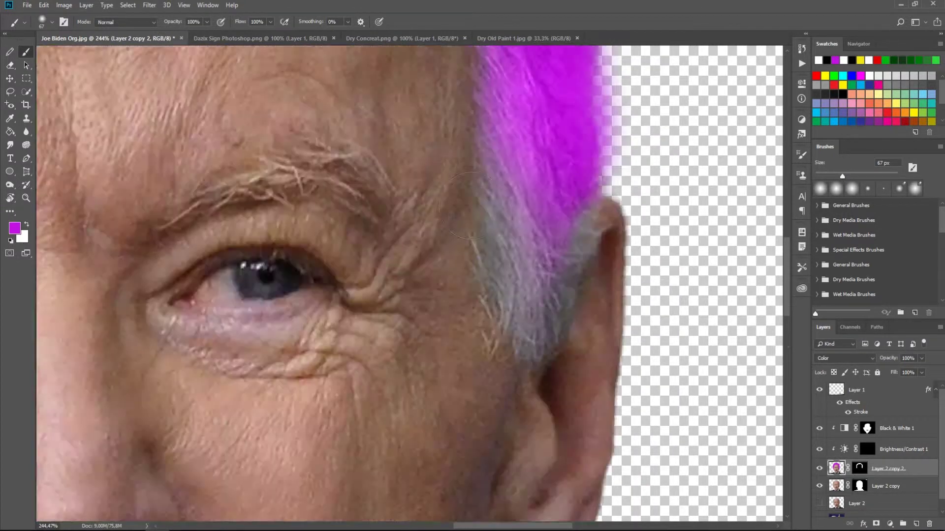
pyautogui.scroll(-4, 399, 272)
pyautogui.hotkey('ctrl', '\\')
pyautogui.press('d')
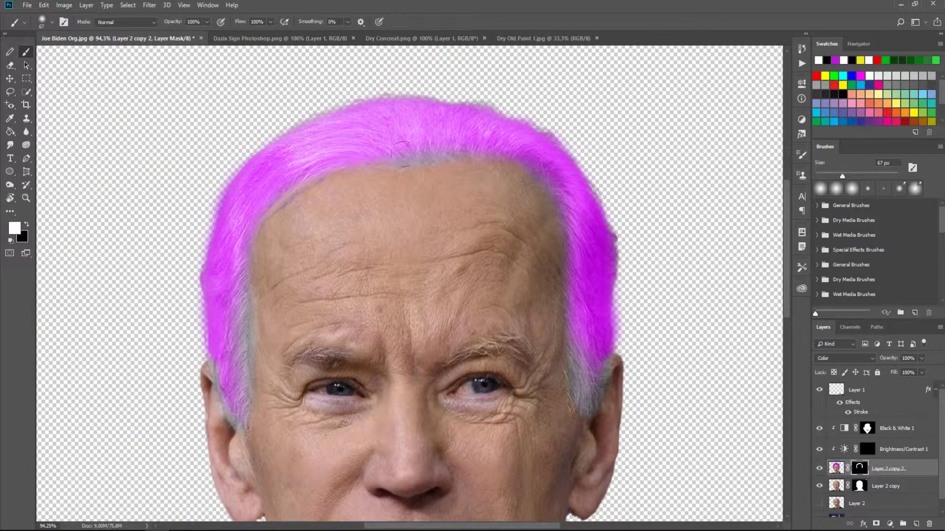
pyautogui.scroll(-3, 492, 232)
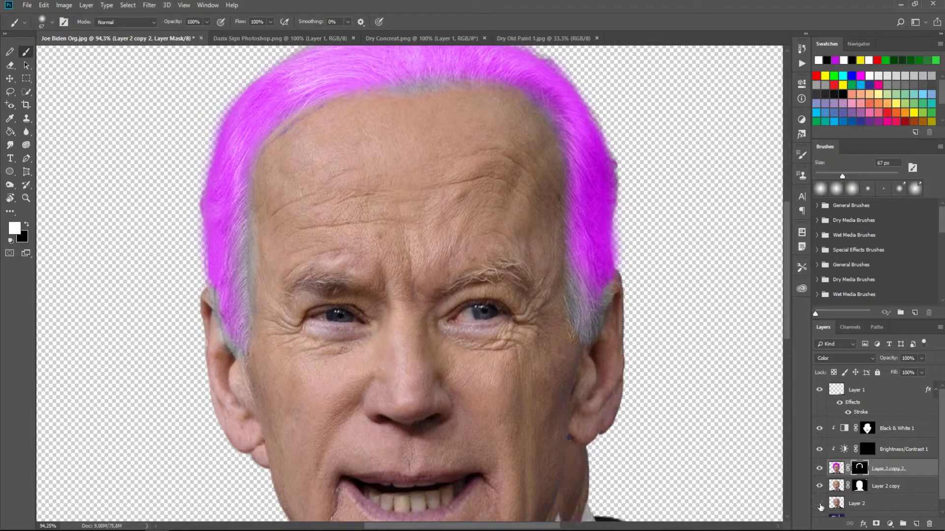
pyautogui.scroll(-1, 492, 232)
pyautogui.scroll(-1, 888, 465)
pyautogui.moveTo(878, 461); pyautogui.dragTo(871, 416)
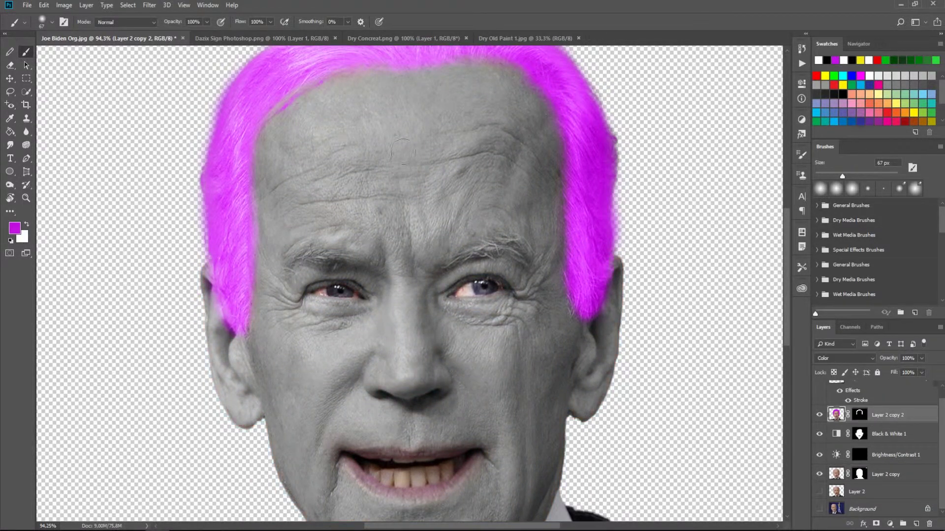
# - Target the hair layer's mask with black paint and a 67 px brush
pyautogui.scroll(3, 401, 150)
pyautogui.click(10, 242)
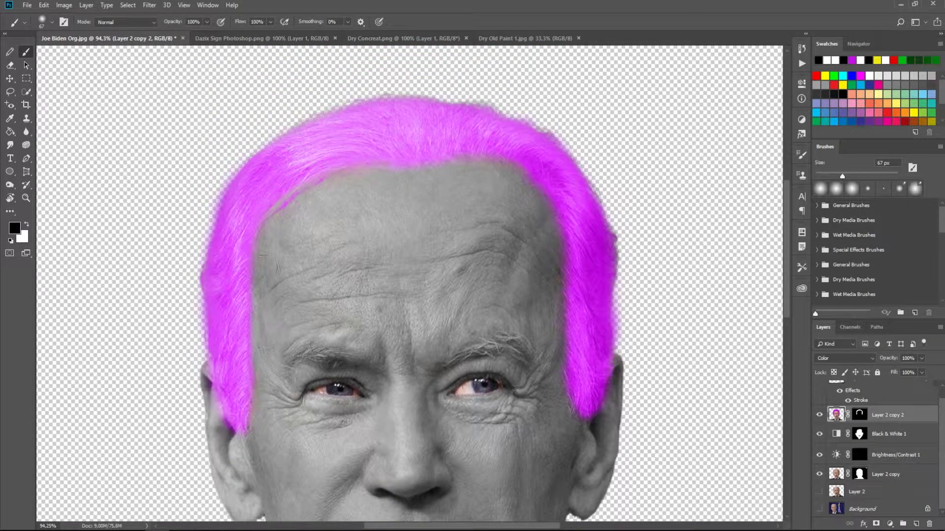
pyautogui.moveTo(656, 289); pyautogui.dragTo(693, 288)
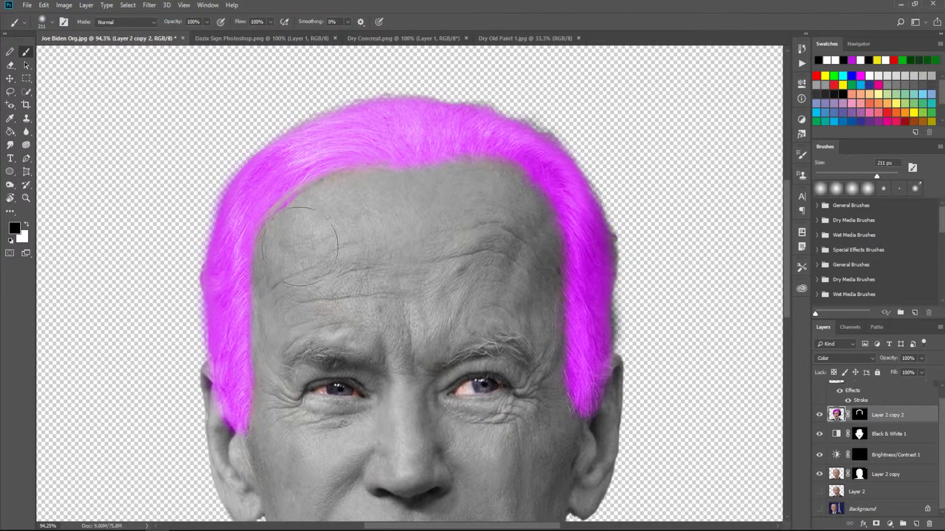
pyautogui.press('x')
pyautogui.scroll(5, 620, 335)
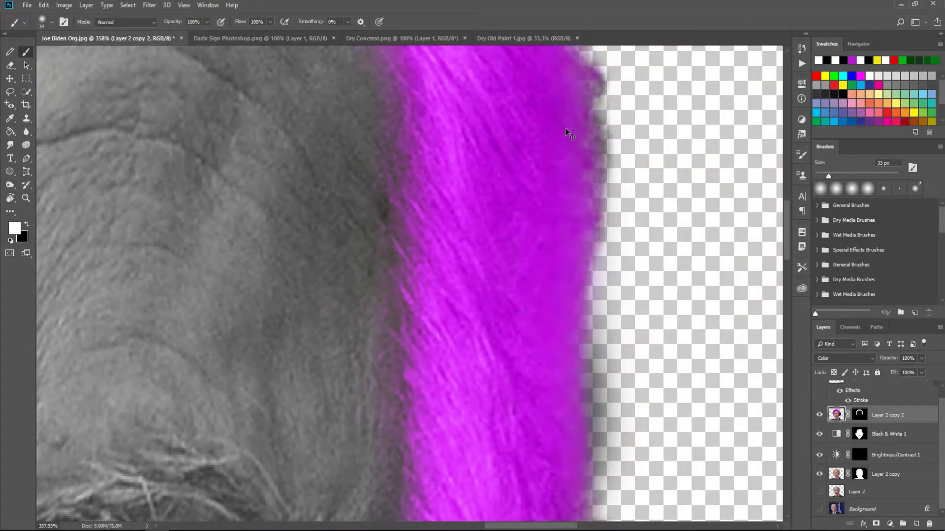
pyautogui.hotkey('ctrl', '\\')
pyautogui.press('x')
pyautogui.press(']')
pyautogui.press(']')
pyautogui.press(']')
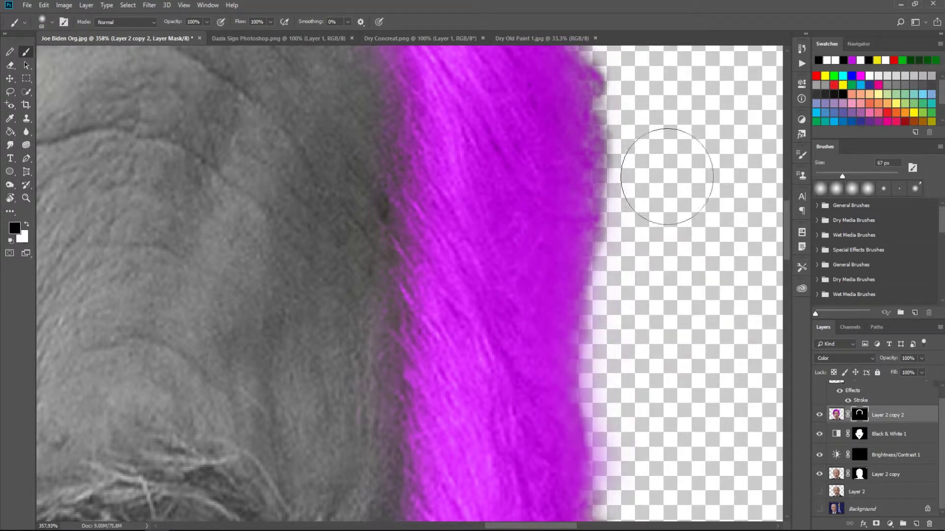
pyautogui.scroll(3, 615, 158)
pyautogui.scroll(3, 611, 256)
pyautogui.hscroll(-5, 570, 280)
pyautogui.scroll(3, 569, 281)
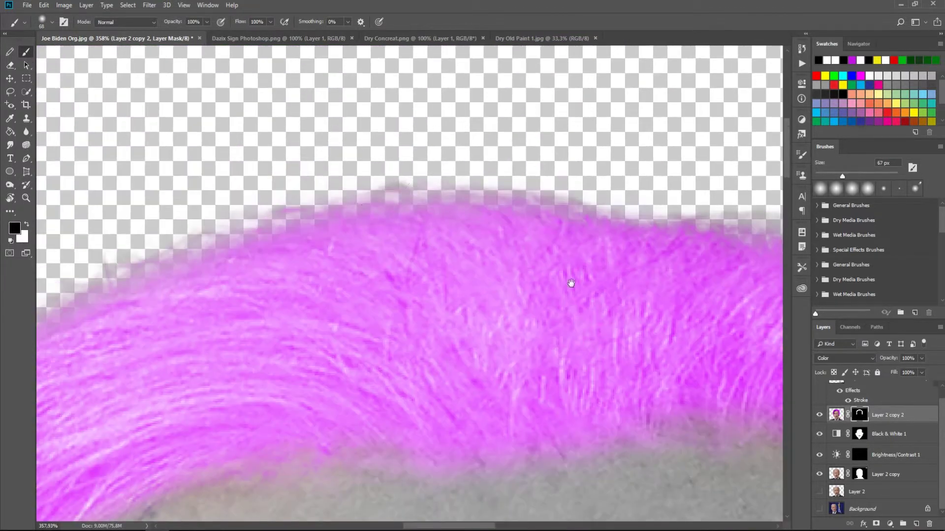
pyautogui.scroll(-4, 296, 246)
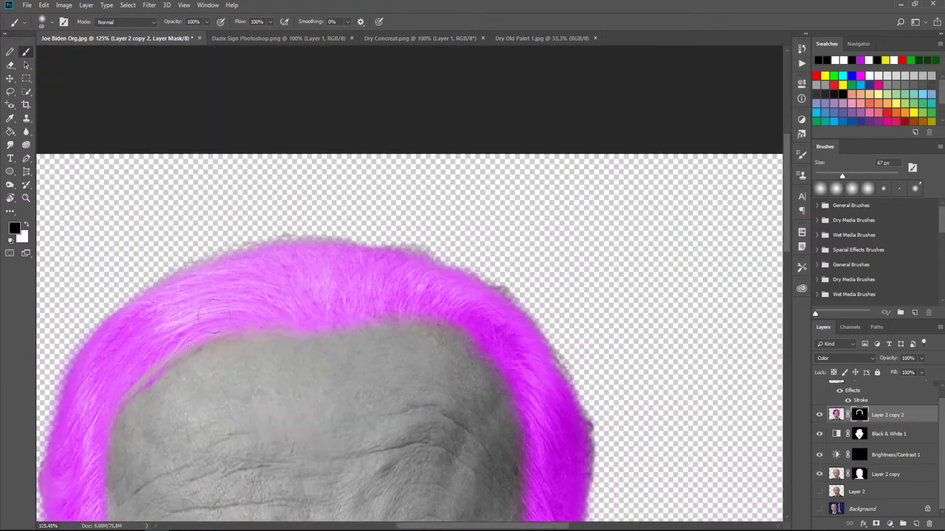
pyautogui.scroll(6, 243, 326)
# - Mask out stray magenta along the hairline and beside the hair
pyautogui.press('[')
pyautogui.press('[')
pyautogui.press('[')
pyautogui.press('x')
pyautogui.hscroll(-4, 542, 241)
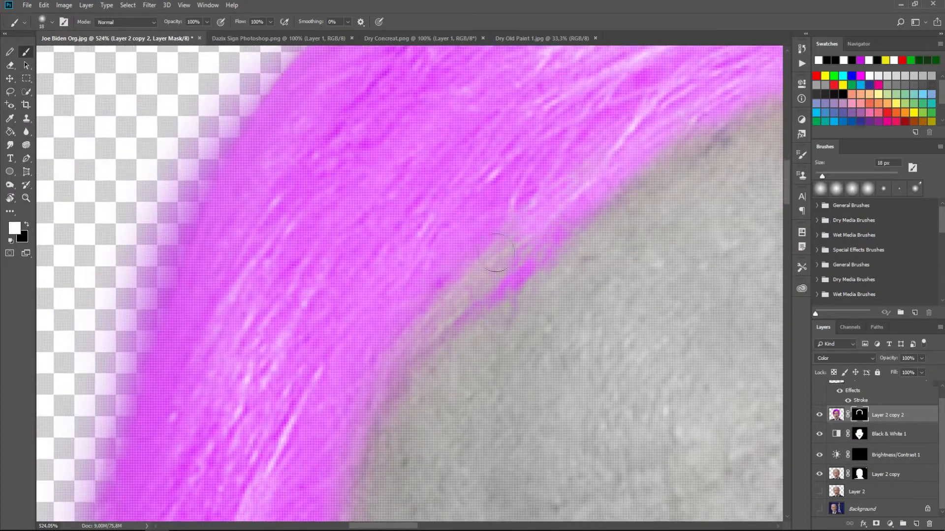
pyautogui.press('x')
pyautogui.hscroll(-4, 187, 246)
pyautogui.press(']')
pyautogui.press(']')
pyautogui.press(']')
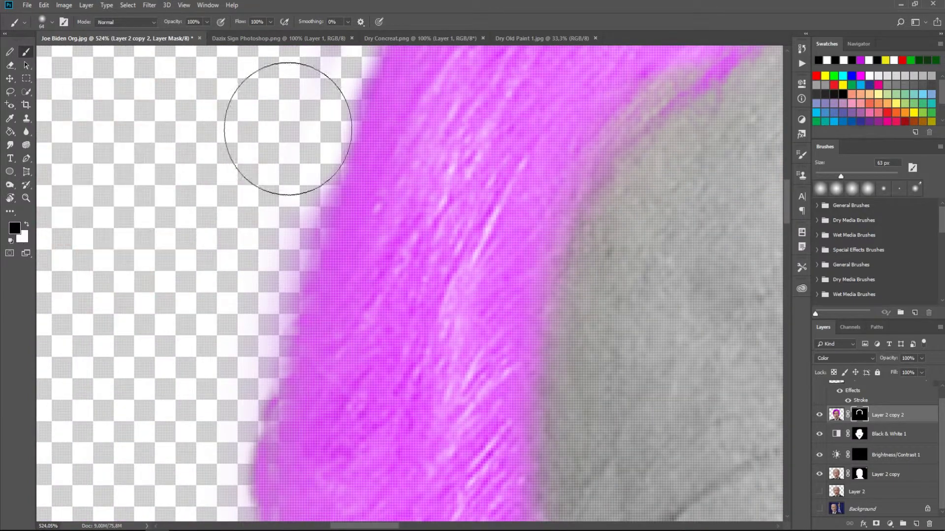
pyautogui.moveTo(155, 356); pyautogui.dragTo(264, 316)
pyautogui.moveTo(291, 242)
pyautogui.mouseDown()
pyautogui.moveTo(323, 427)
pyautogui.moveTo(370, 396)
pyautogui.mouseUp()
pyautogui.hscroll(3, 324, 427)
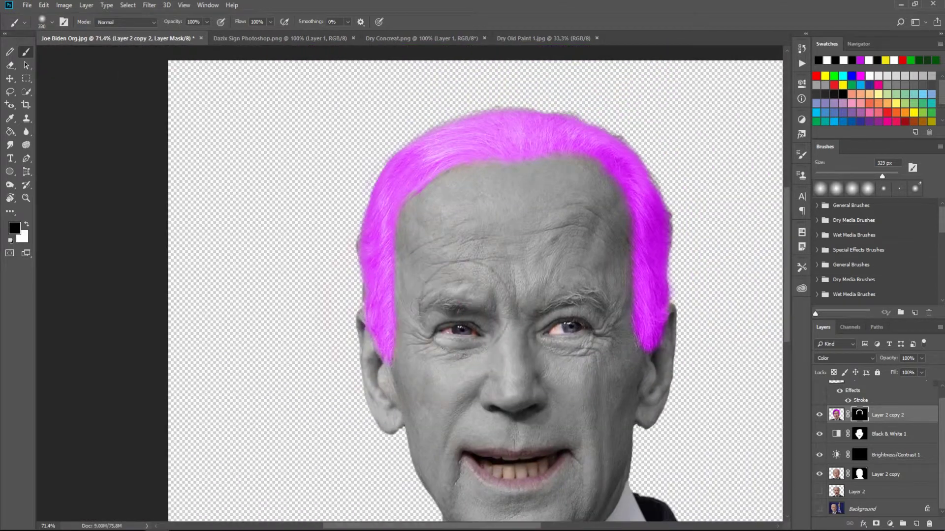
pyautogui.press('x')
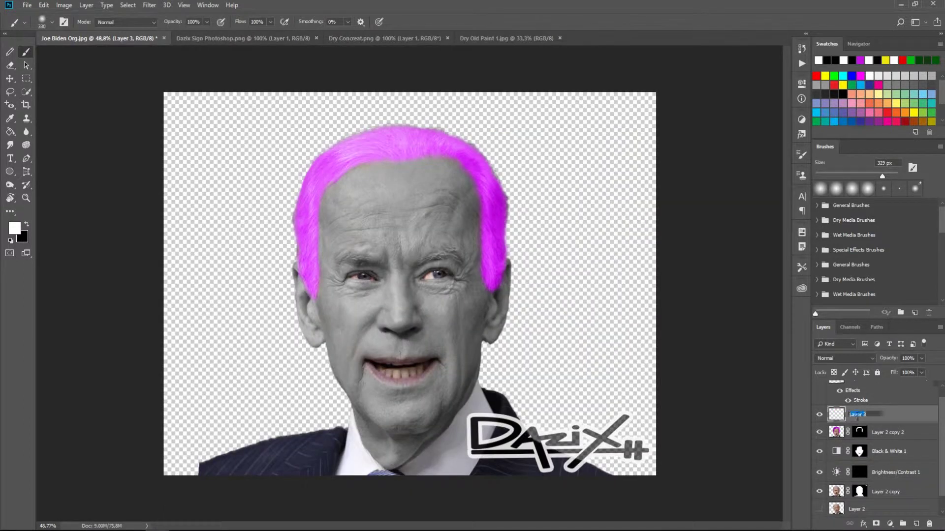
pyautogui.write('Lips')
# - Name the new layer Lips, set it to Darken, and choose a strong red
pyautogui.click(844, 358)
pyautogui.click(837, 129)
pyautogui.click(14, 228)
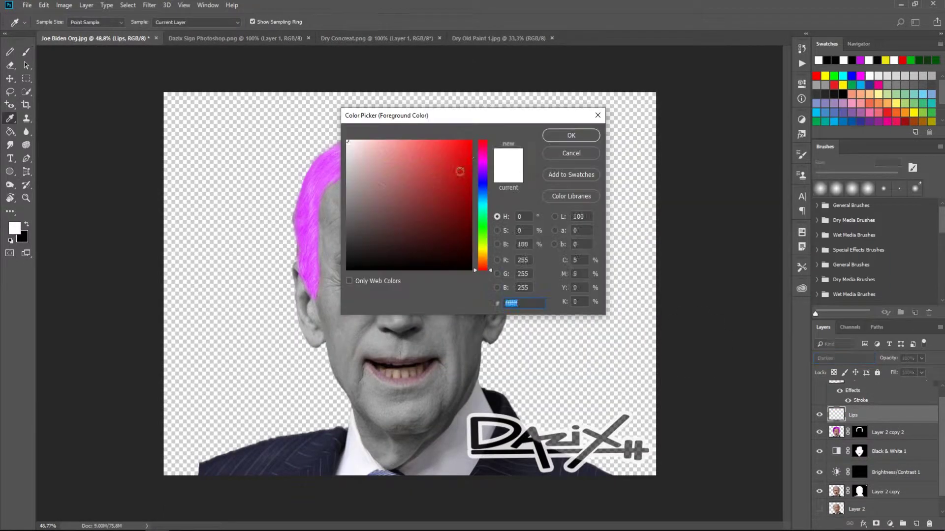
pyautogui.click(485, 132)
pyautogui.click(566, 133)
# - Smear red around the lips, then erase the red off the upper and lower teeth
pyautogui.scroll(7, 411, 355)
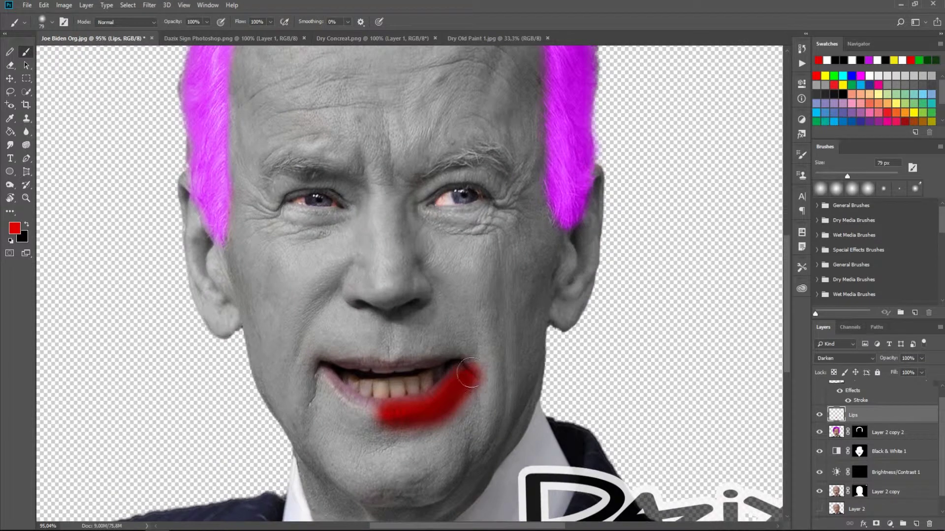
pyautogui.moveTo(382, 416); pyautogui.dragTo(487, 347)
pyautogui.moveTo(423, 345)
pyautogui.mouseDown()
pyautogui.moveTo(492, 326)
pyautogui.moveTo(358, 353)
pyautogui.moveTo(416, 347)
pyautogui.moveTo(487, 374)
pyautogui.moveTo(324, 423)
pyautogui.moveTo(365, 415)
pyautogui.mouseUp()
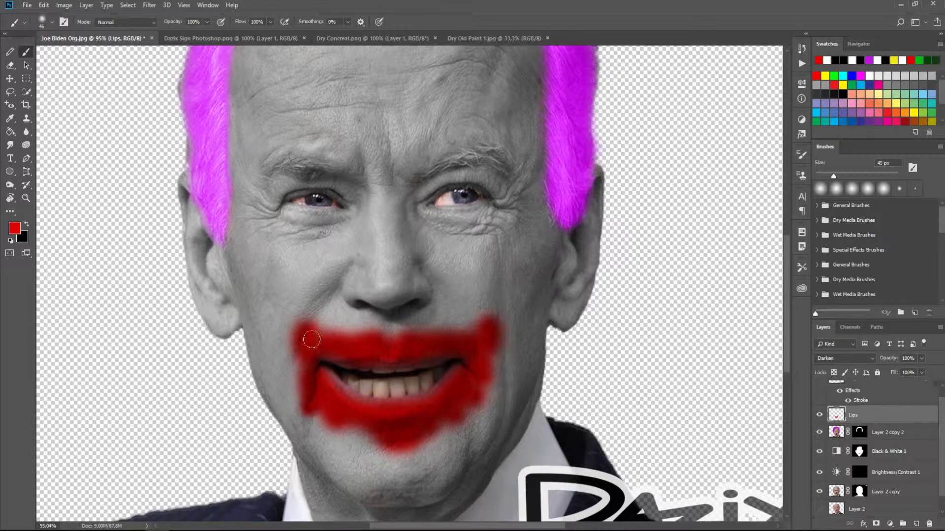
pyautogui.scroll(5, 364, 377)
pyautogui.press('e')
pyautogui.moveTo(392, 358); pyautogui.dragTo(497, 356)
pyautogui.moveTo(552, 391); pyautogui.dragTo(331, 390)
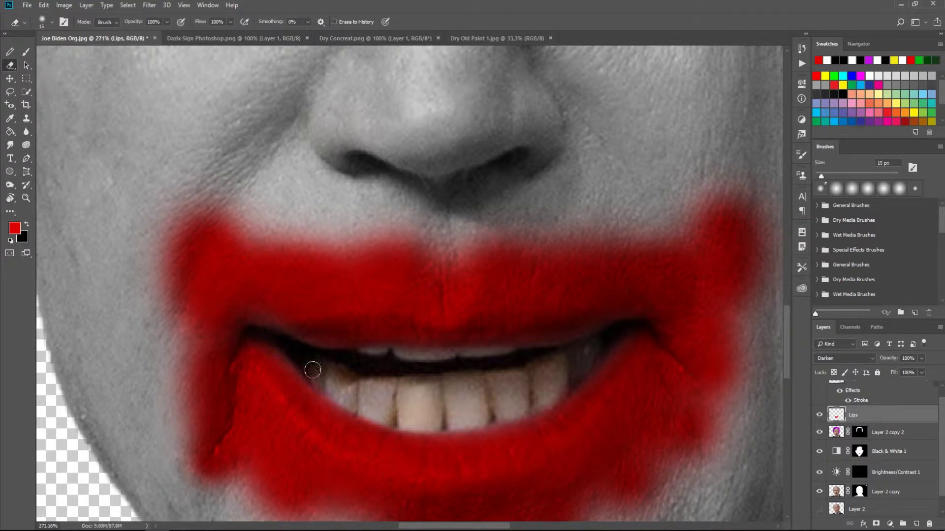
pyautogui.scroll(-3, 592, 319)
pyautogui.scroll(-1, 894, 460)
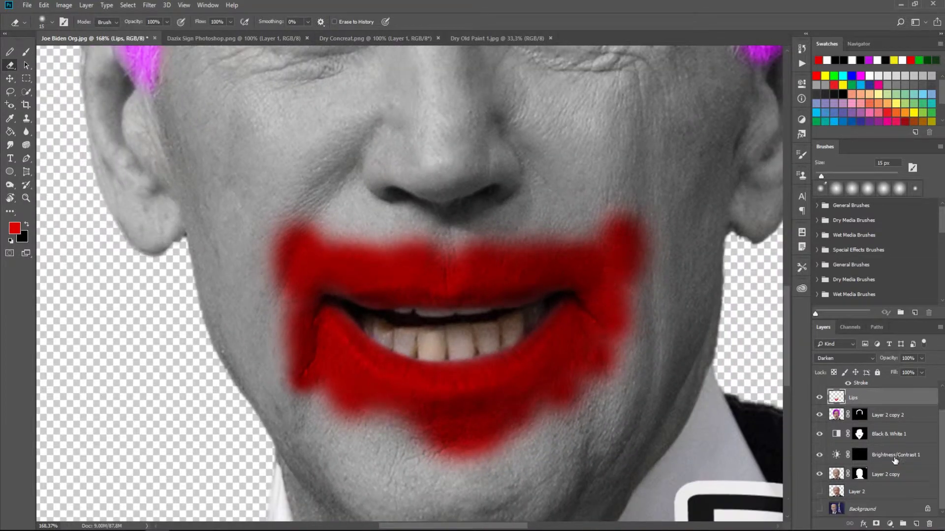
# - Add a new empty layer above Brightness/Contrast 1 with default black and white colours
pyautogui.click(836, 474)
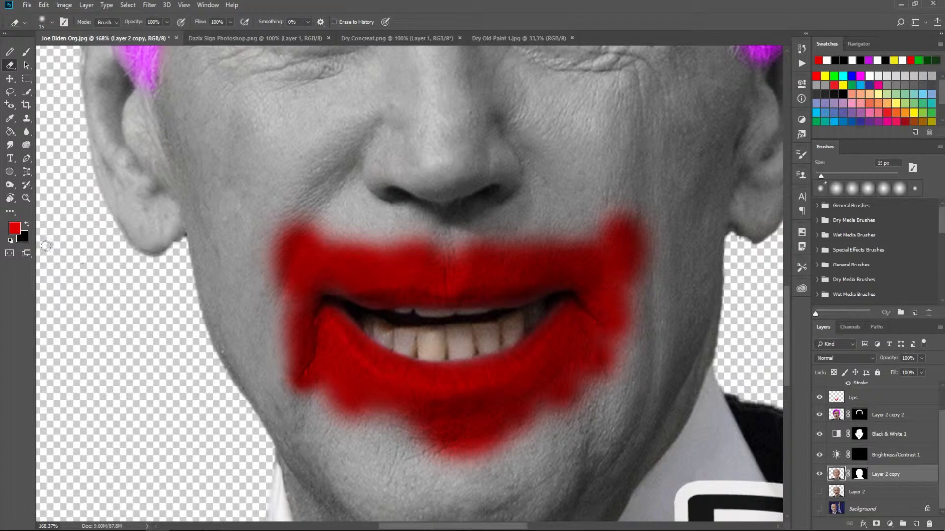
pyautogui.click(886, 455)
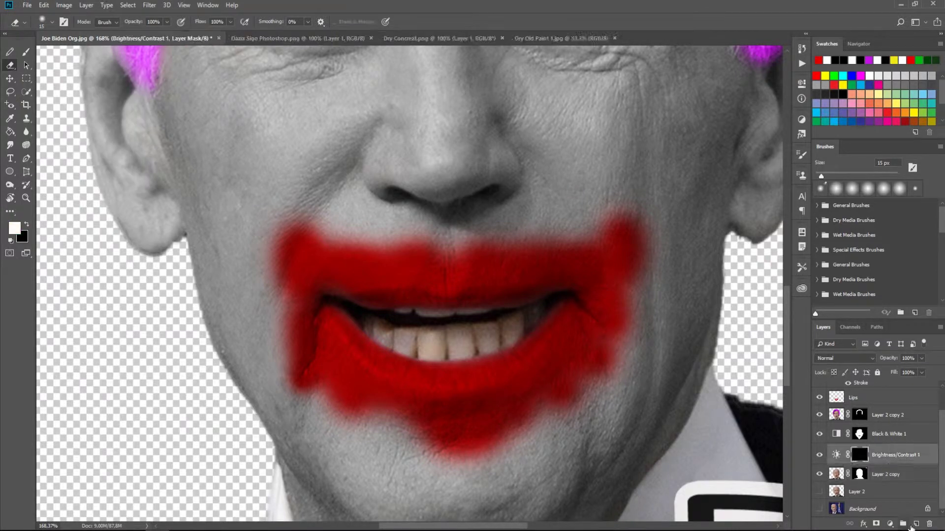
pyautogui.click(916, 524)
pyautogui.click(10, 240)
pyautogui.click(15, 228)
# - Choose a pale yellow and paint it over the front teeth
pyautogui.click(392, 142)
pyautogui.press('Return')
pyautogui.press('b')
pyautogui.moveTo(438, 337)
pyautogui.mouseDown()
pyautogui.moveTo(470, 359)
pyautogui.moveTo(458, 344)
pyautogui.mouseUp()
pyautogui.moveTo(512, 319); pyautogui.dragTo(517, 357)
pyautogui.moveTo(583, 305); pyautogui.dragTo(586, 327)
pyautogui.moveTo(650, 290)
pyautogui.mouseDown()
pyautogui.moveTo(643, 312)
pyautogui.moveTo(654, 320)
pyautogui.mouseUp()
pyautogui.moveTo(369, 315)
pyautogui.mouseDown()
pyautogui.moveTo(384, 362)
pyautogui.moveTo(520, 369)
pyautogui.moveTo(645, 340)
pyautogui.mouseUp()
# - With a 5 px brush, fill the lower tooth edges and upper teeth with yellow
pyautogui.press('[')
pyautogui.moveTo(303, 295)
pyautogui.mouseDown()
pyautogui.moveTo(327, 320)
pyautogui.moveTo(301, 323)
pyautogui.mouseUp()
pyautogui.scroll(3, 416, 322)
pyautogui.press('[')
pyautogui.press('[')
pyautogui.moveTo(382, 260)
pyautogui.mouseDown()
pyautogui.moveTo(507, 257)
pyautogui.moveTo(369, 280)
pyautogui.mouseUp()
pyautogui.moveTo(450, 285); pyautogui.dragTo(561, 273)
pyautogui.scroll(-2, 562, 273)
pyautogui.scroll(-1, 562, 272)
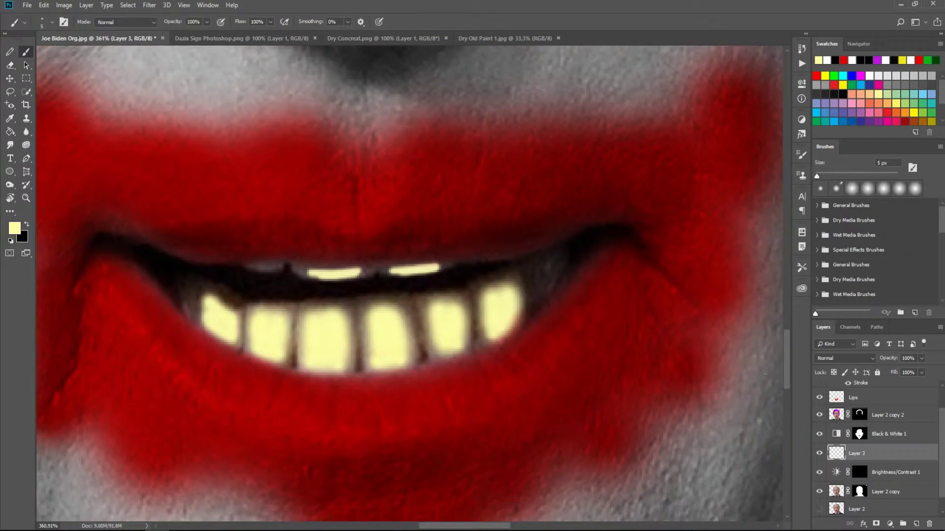
# - Blend the teeth layer as Overlay at 61% opacity, then target the Layer 2 copy mask
pyautogui.click(844, 358)
pyautogui.click(823, 225)
pyautogui.moveTo(922, 358); pyautogui.dragTo(904, 373)
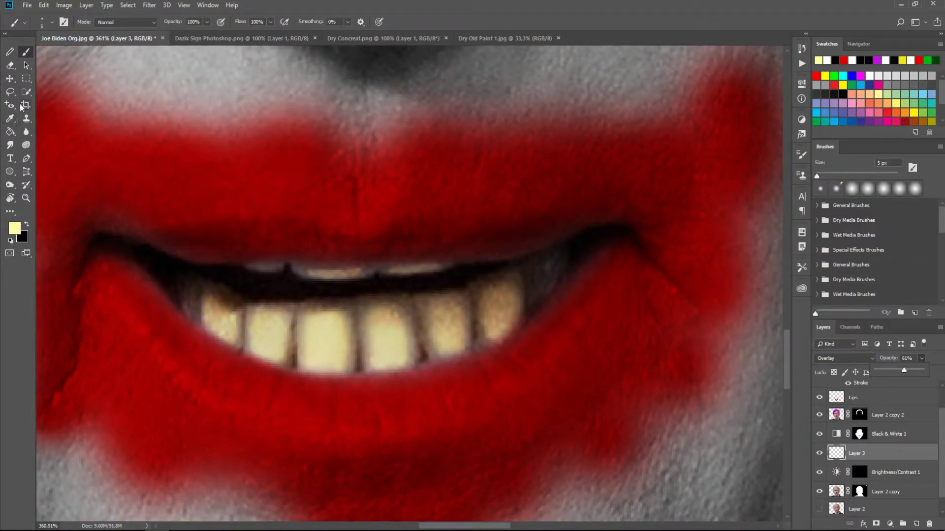
pyautogui.click(26, 118)
pyautogui.hotkey('alt', '[')
pyautogui.hotkey('alt', '[')
pyautogui.click(859, 491)
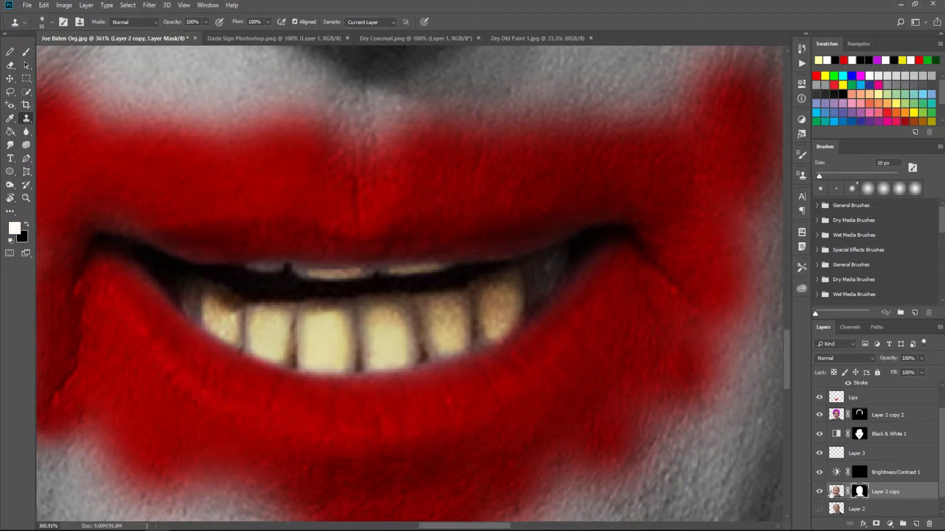
# - Touch up the teeth on the mask and reset colours to black and white
pyautogui.press('b')
pyautogui.press('d')
pyautogui.press('x')
pyautogui.moveTo(218, 280); pyautogui.dragTo(235, 304)
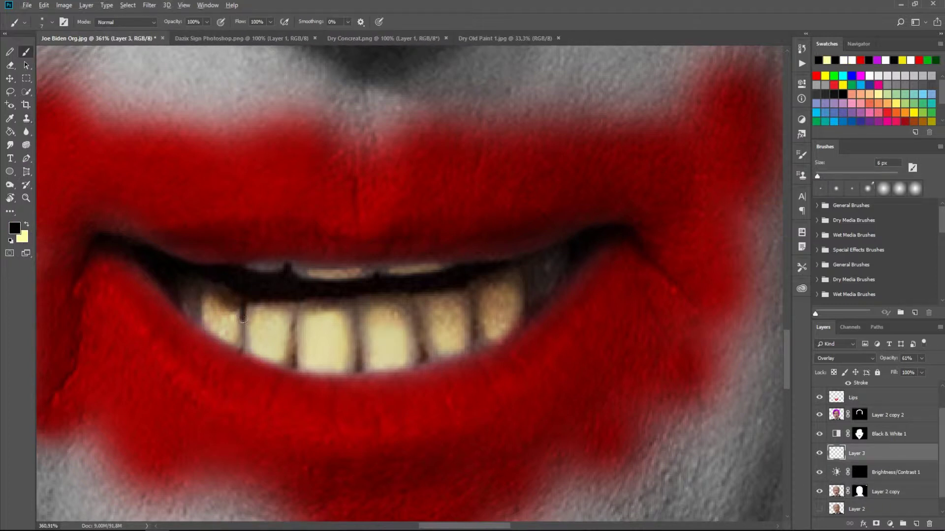
pyautogui.keyDown('alt'); pyautogui.click(194, 312); pyautogui.keyUp('alt')
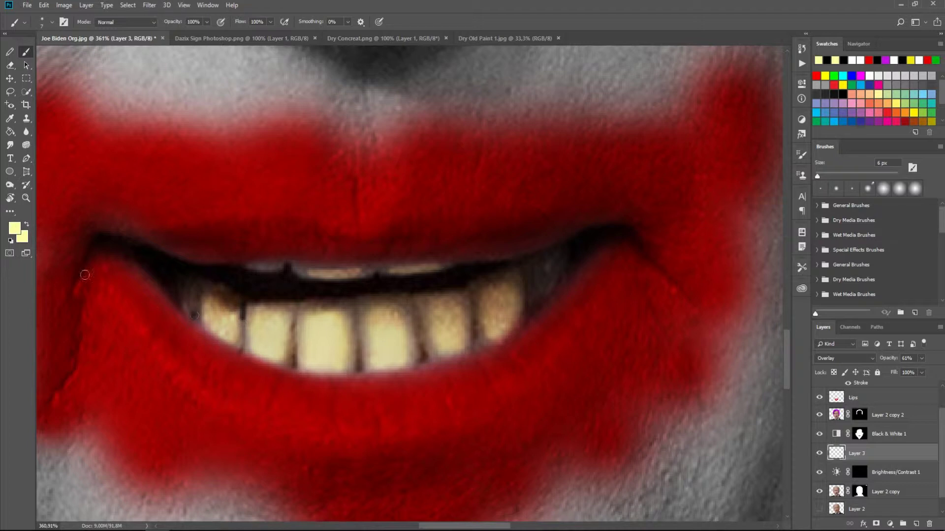
pyautogui.press('d')
# - Paint dark zigzag gaps between the teeth; move Layer 3 below Brightness/Contrast 1 at 33% opacity
pyautogui.moveTo(243, 320)
pyautogui.mouseDown()
pyautogui.moveTo(293, 328)
pyautogui.moveTo(327, 300)
pyautogui.moveTo(359, 332)
pyautogui.moveTo(388, 296)
pyautogui.moveTo(473, 313)
pyautogui.mouseUp()
pyautogui.keyDown('shift'); pyautogui.click(506, 277); pyautogui.keyUp('shift')
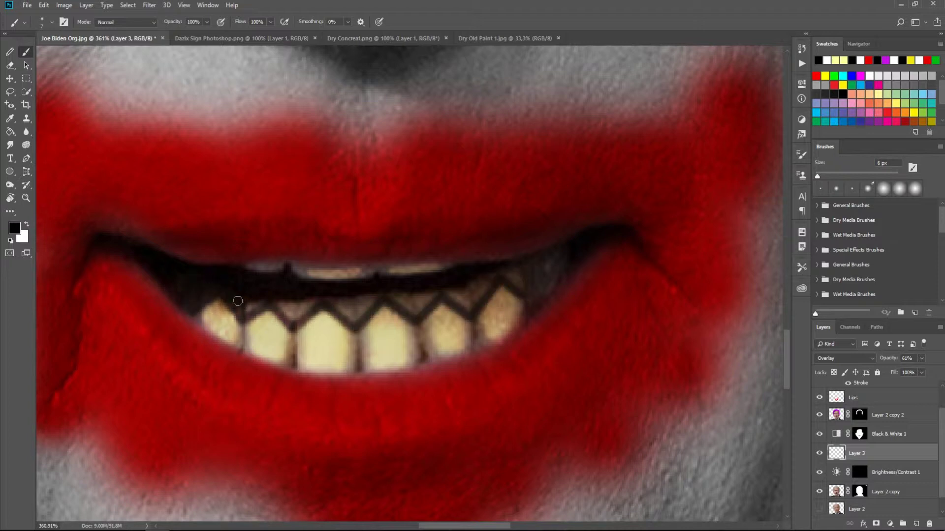
pyautogui.moveTo(302, 315)
pyautogui.mouseDown()
pyautogui.moveTo(345, 299)
pyautogui.moveTo(492, 285)
pyautogui.moveTo(554, 253)
pyautogui.moveTo(523, 298)
pyautogui.mouseUp()
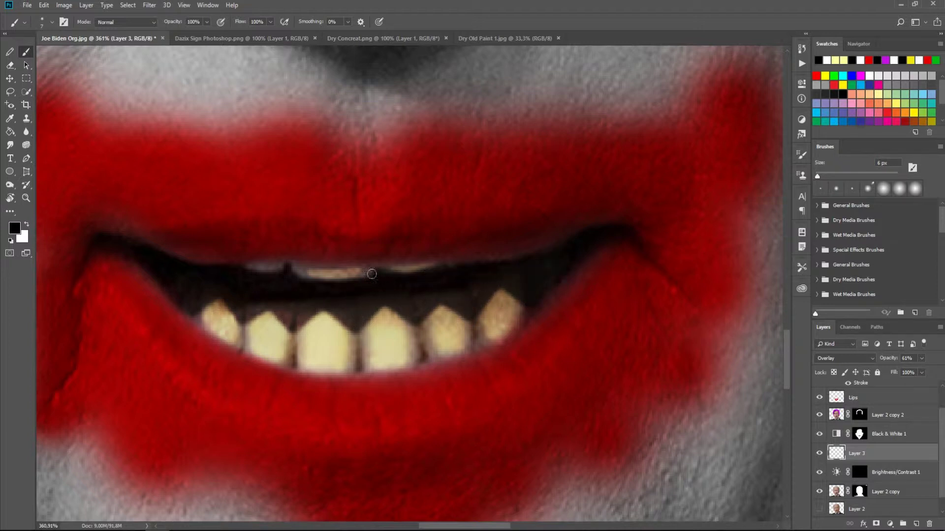
pyautogui.moveTo(359, 274); pyautogui.dragTo(290, 270)
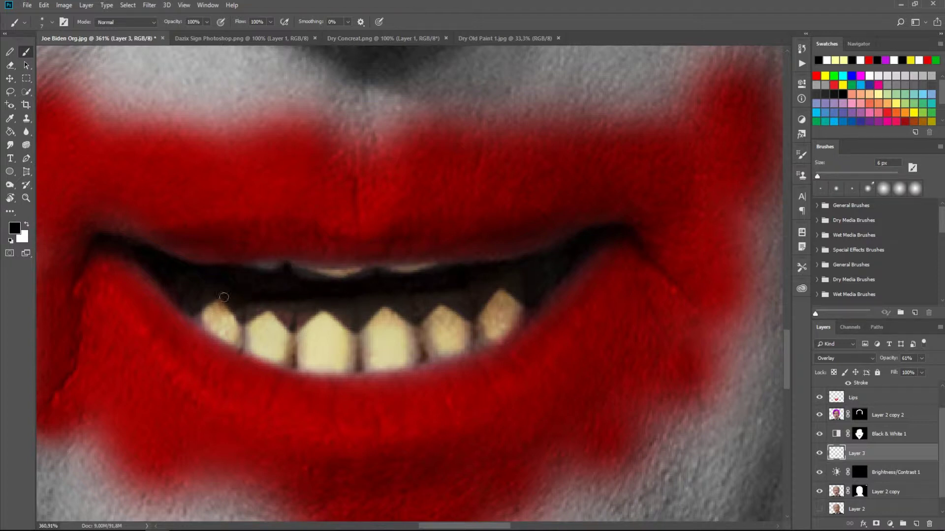
pyautogui.keyDown('alt'); pyautogui.scroll(-5, 705, 285); pyautogui.keyUp('alt')
pyautogui.keyDown('alt'); pyautogui.scroll(5, 611, 243); pyautogui.keyUp('alt')
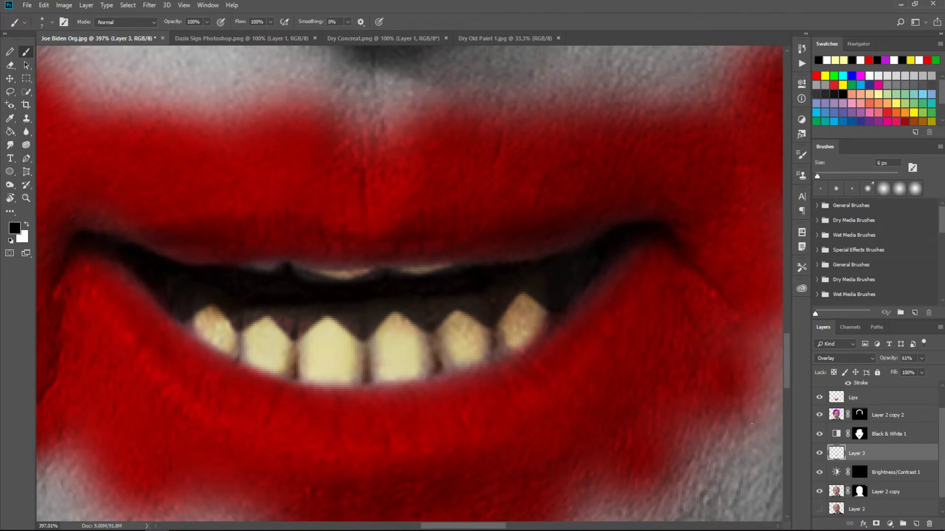
pyautogui.hotkey('ctrl', '[')
pyautogui.moveTo(921, 359); pyautogui.dragTo(899, 372)
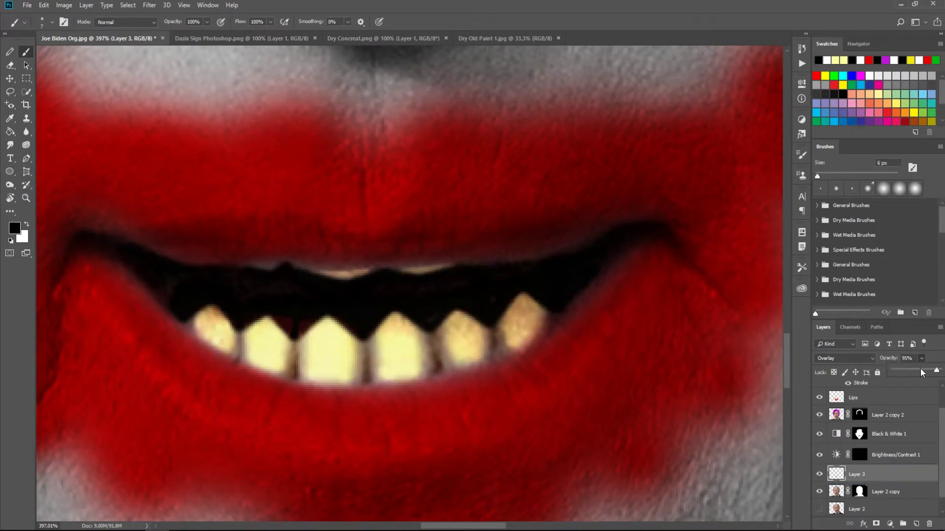
# - On a new Layer 4, blacken between the front teeth and along the gum line with a 16 px brush
pyautogui.hotkey('ctrl', 'shift', 'alt', 'n')
pyautogui.moveTo(360, 315); pyautogui.dragTo(395, 280)
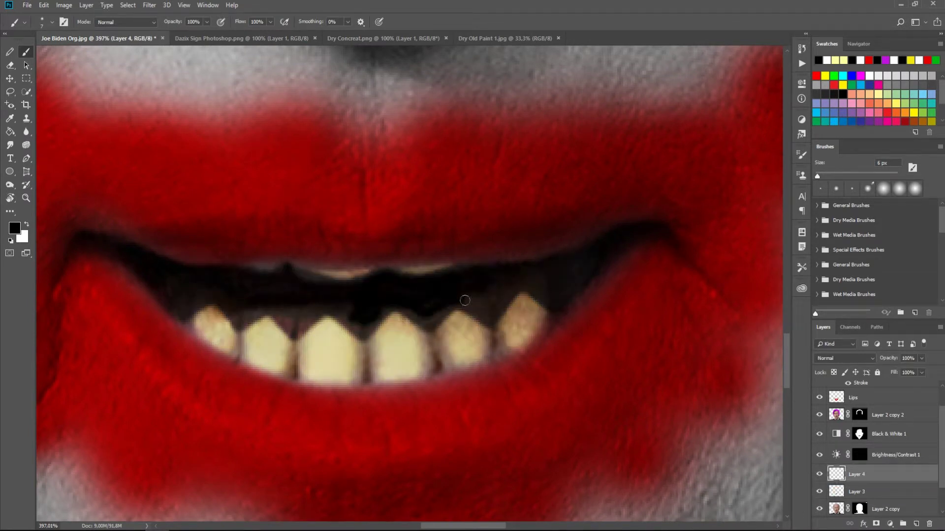
pyautogui.keyDown('alt'); pyautogui.rightClick(487, 282); pyautogui.keyUp('alt')
pyautogui.moveTo(487, 283); pyautogui.dragTo(556, 295)
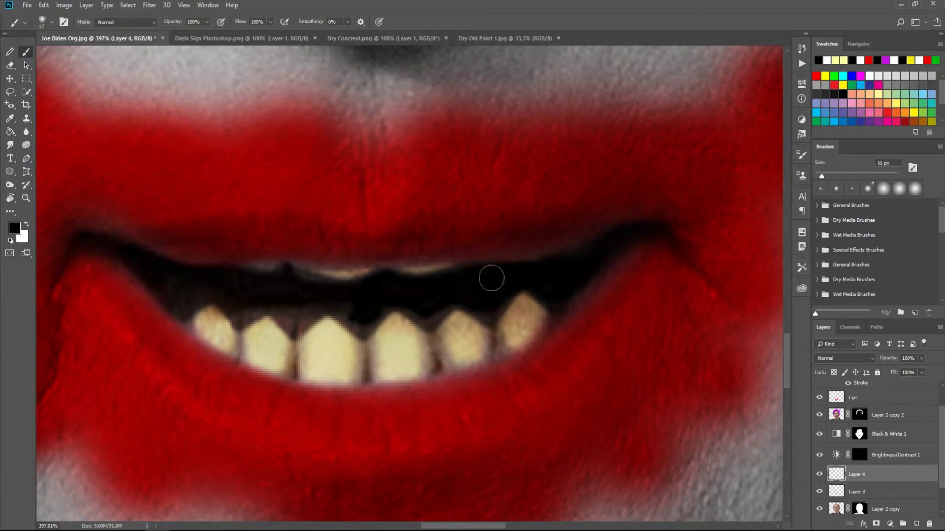
pyautogui.moveTo(486, 304)
pyautogui.mouseDown()
pyautogui.moveTo(298, 316)
pyautogui.moveTo(223, 290)
pyautogui.mouseUp()
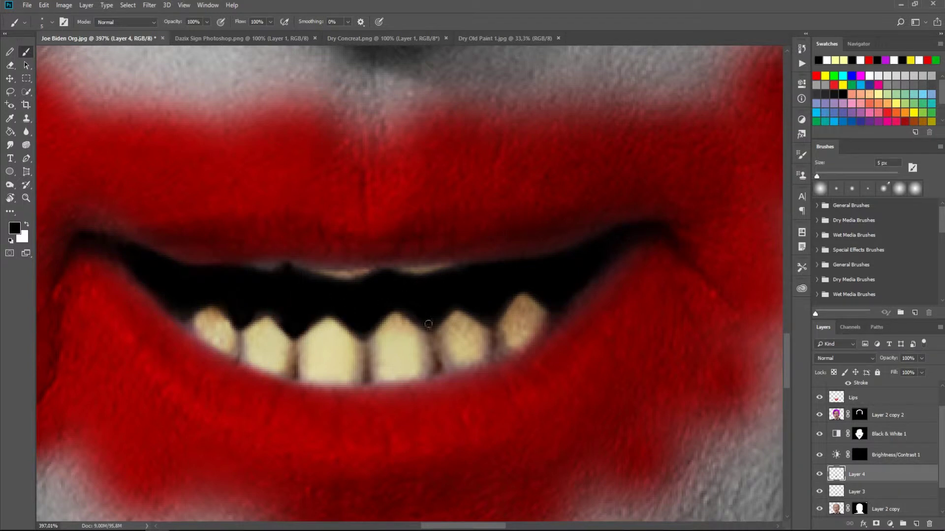
pyautogui.press('2')
pyautogui.press('1')
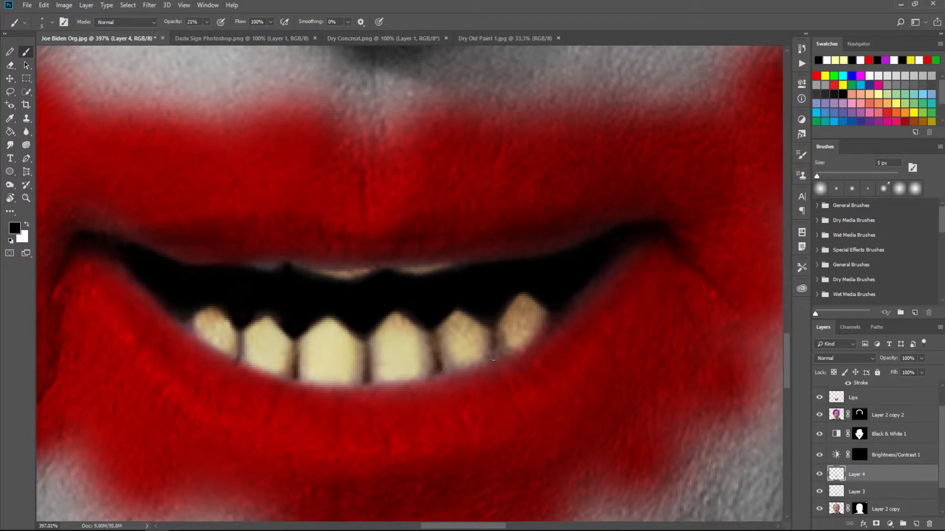
pyautogui.press('0')
pyautogui.hotkey('ctrl', '0')
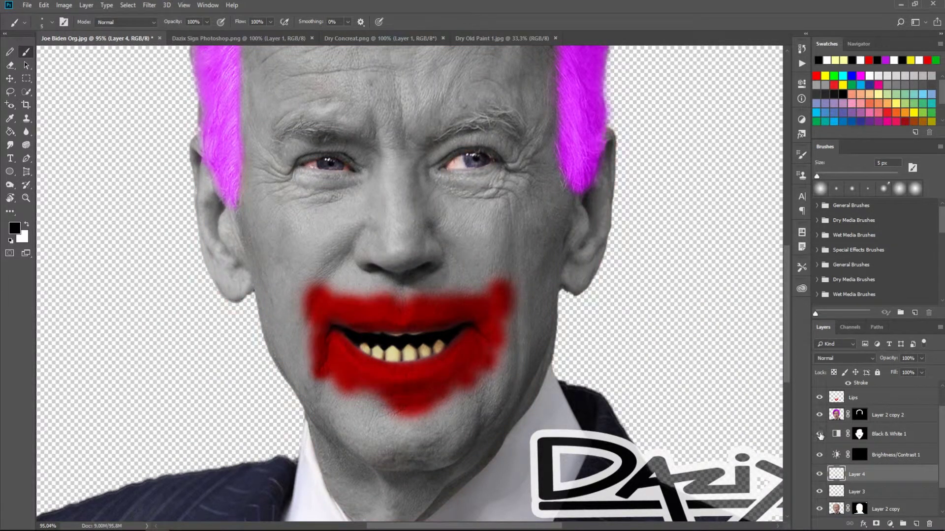
# - Lower the yellow tint Layer 3 to 10% opacity and reselect Layer 4
pyautogui.scroll(-2, 856, 443)
pyautogui.click(857, 457)
pyautogui.moveTo(921, 358); pyautogui.dragTo(902, 373)
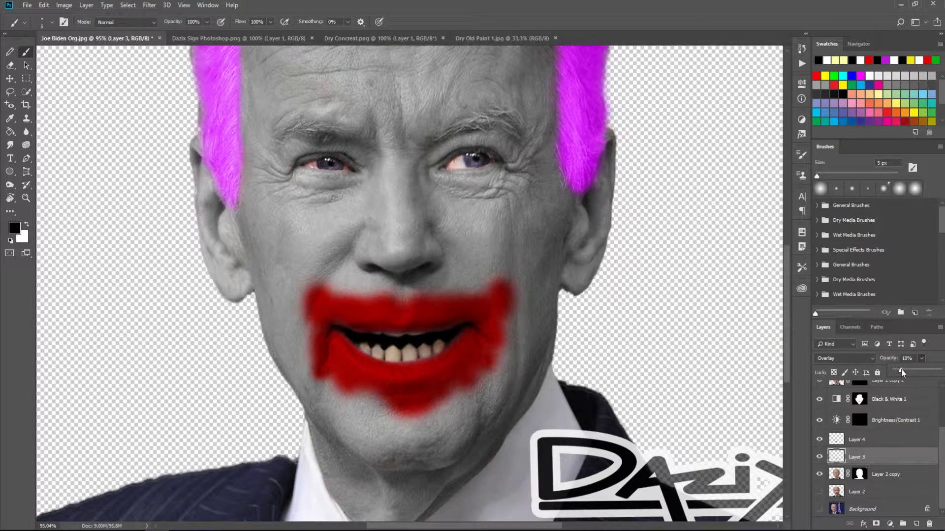
pyautogui.scroll(8, 378, 354)
pyautogui.click(857, 439)
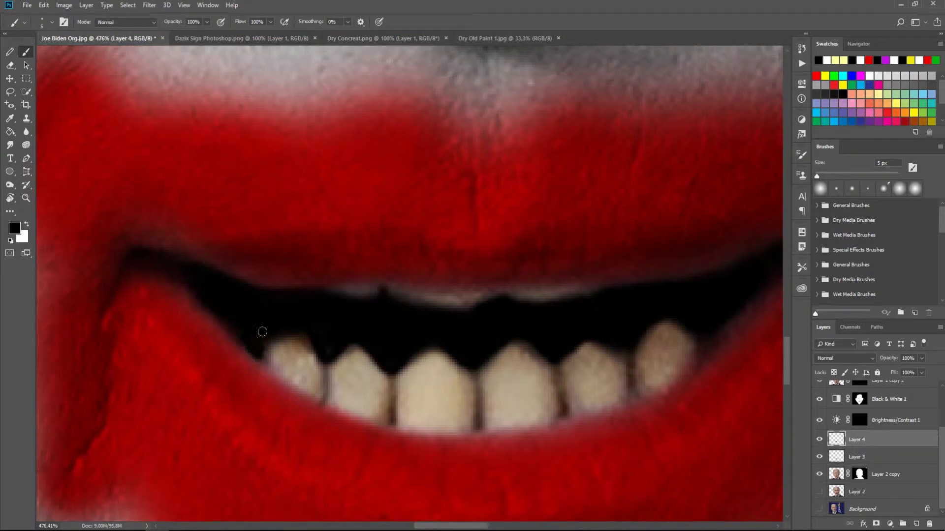
pyautogui.click(26, 119)
pyautogui.press('[')
pyautogui.press('[')
pyautogui.press('[')
pyautogui.hotkey('alt', '[')
pyautogui.hotkey('alt', '[')
pyautogui.scroll(-10, 593, 196)
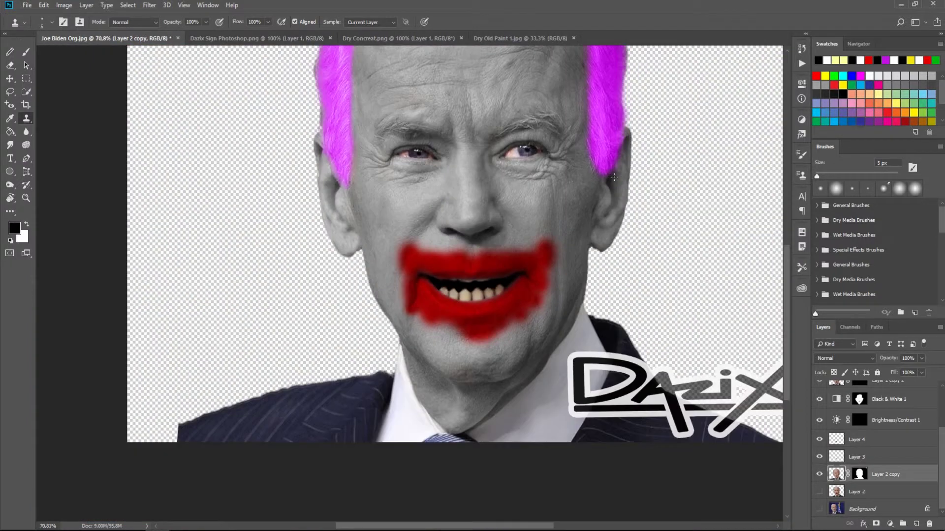
# - Create a new layer named Nose set to Darken blending
pyautogui.scroll(1, 594, 195)
pyautogui.scroll(3, 880, 445)
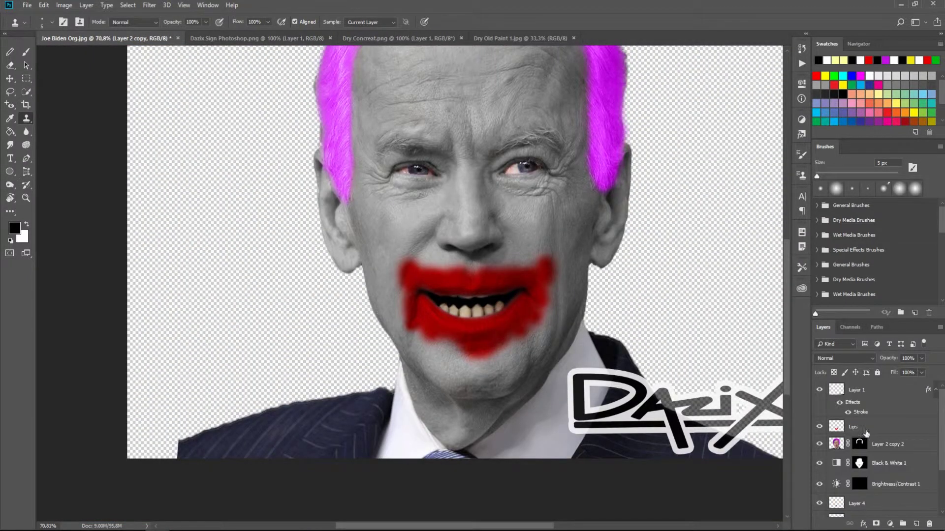
pyautogui.click(859, 427)
pyautogui.hotkey('ctrl', 'shift', 'alt', 'n')
pyautogui.doubleClick(855, 428)
pyautogui.click(845, 358)
pyautogui.click(837, 134)
# - Paint a red nose over the real nose and soften its left edge with the Eraser
pyautogui.click(15, 228)
pyautogui.click(471, 325)
pyautogui.press('Return')
pyautogui.press('b')
pyautogui.moveTo(470, 241)
pyautogui.mouseDown()
pyautogui.moveTo(493, 233)
pyautogui.moveTo(438, 244)
pyautogui.moveTo(460, 197)
pyautogui.moveTo(478, 207)
pyautogui.mouseUp()
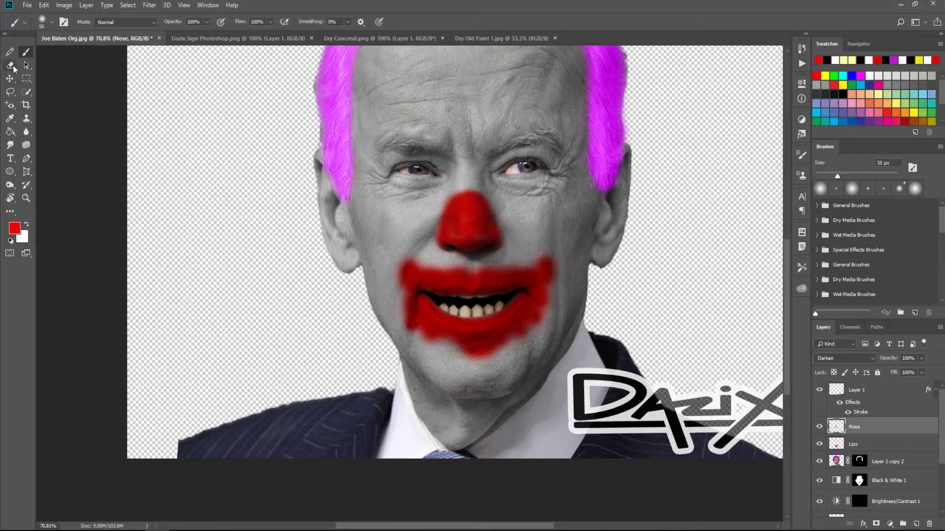
pyautogui.press('e')
pyautogui.scroll(4, 359, 227)
pyautogui.moveTo(368, 185); pyautogui.dragTo(386, 229)
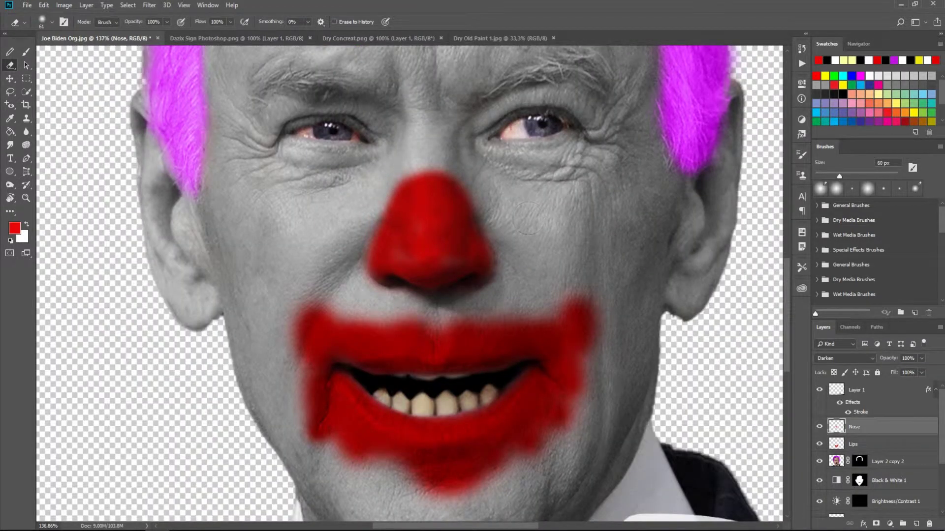
# - Adjust Blend If on the Lips and Nose layers so skin texture shows through the red paint
pyautogui.press('b')
pyautogui.doubleClick(932, 449)
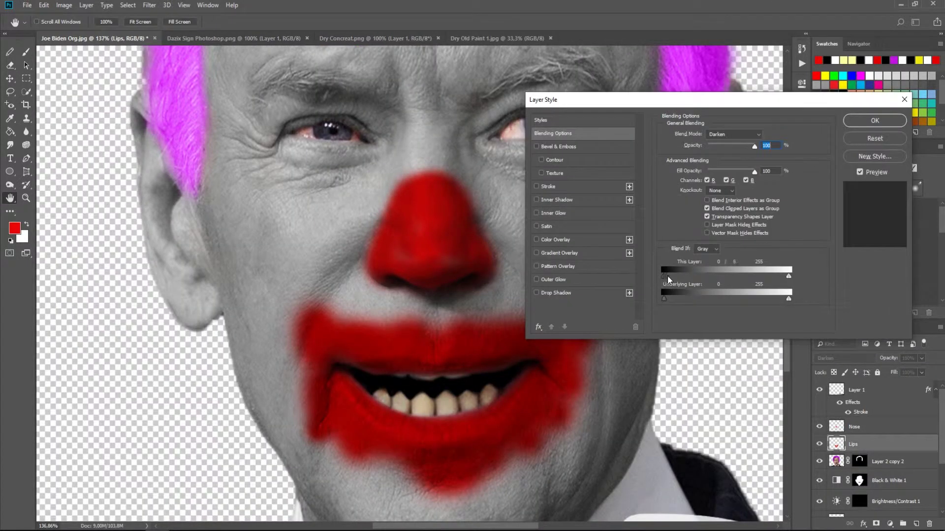
pyautogui.moveTo(785, 300); pyautogui.dragTo(732, 300)
pyautogui.click(875, 120)
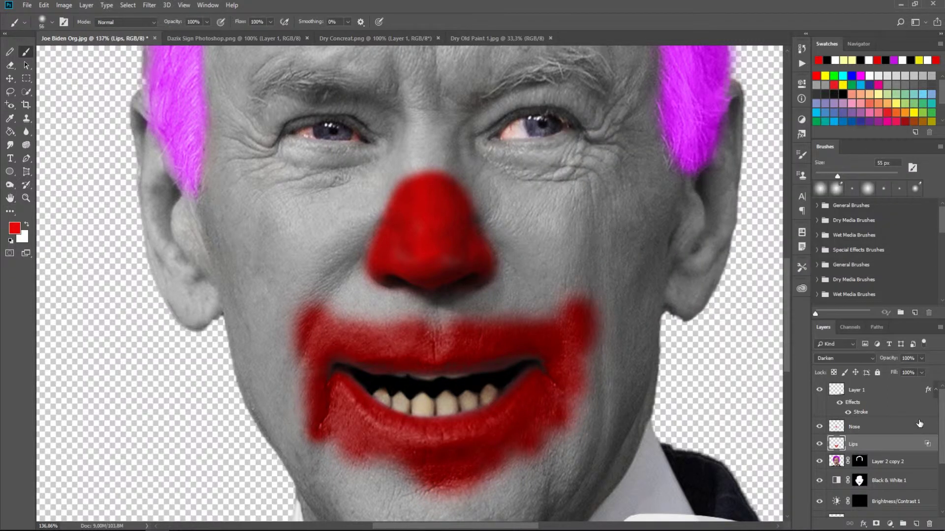
pyautogui.doubleClick(931, 427)
pyautogui.moveTo(666, 276); pyautogui.dragTo(703, 276)
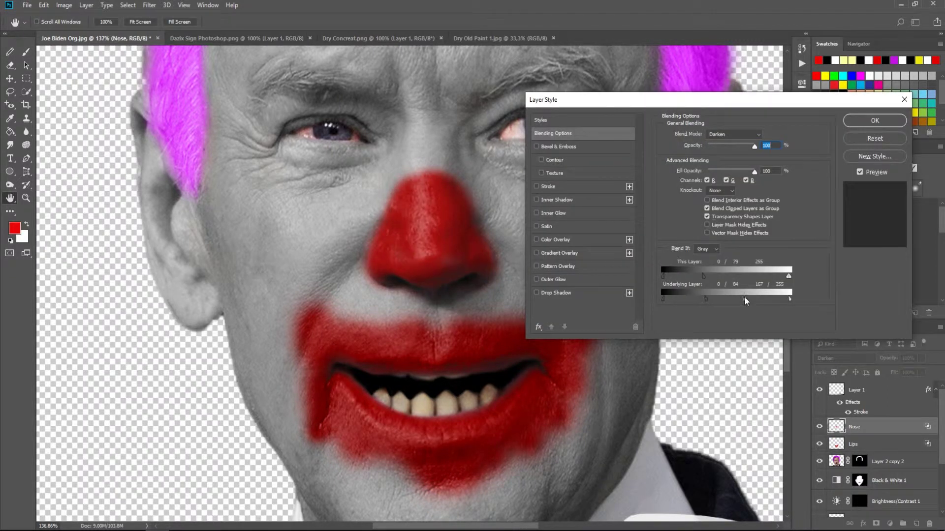
pyautogui.click(875, 120)
# - Duplicate Nose and Lips, lower Nose copy's opacity to 33%, and hide Lips copy
pyautogui.hotkey('ctrl', 'j')
pyautogui.click(921, 359)
pyautogui.moveTo(924, 370); pyautogui.dragTo(892, 373)
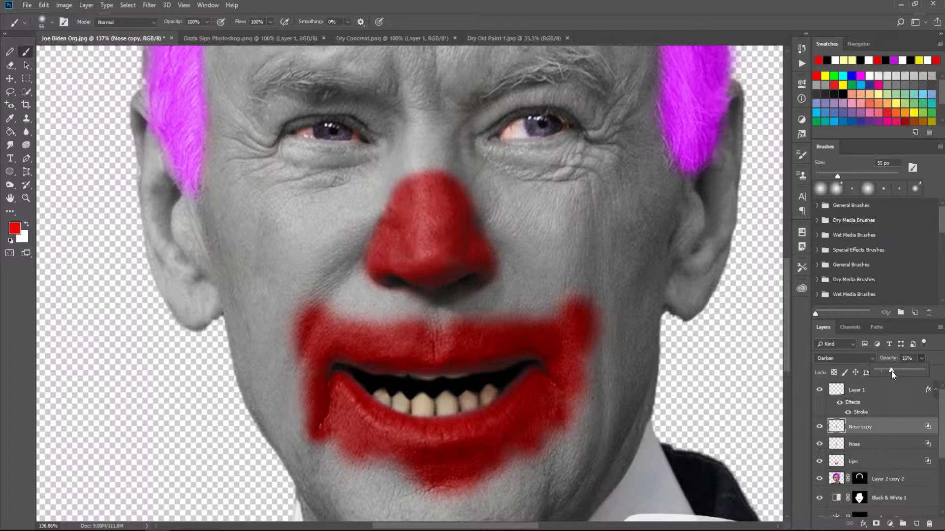
pyautogui.click(896, 461)
pyautogui.hotkey('ctrl', 'j')
pyautogui.click(819, 432)
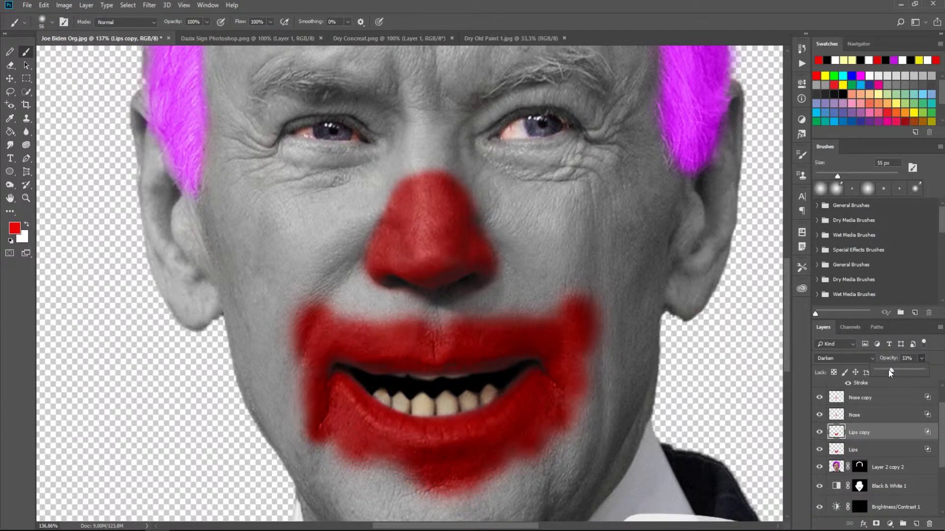
pyautogui.scroll(-2, 820, 436)
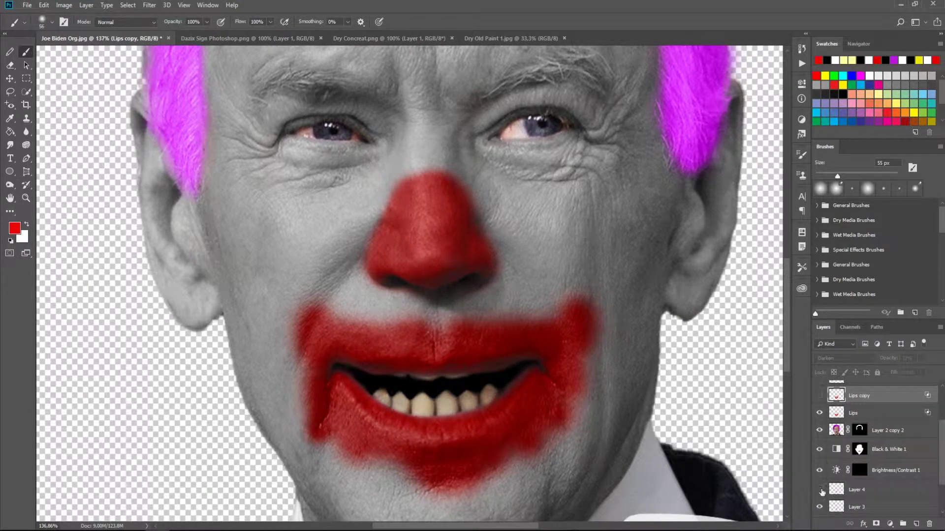
pyautogui.hotkey('ctrl', '0')
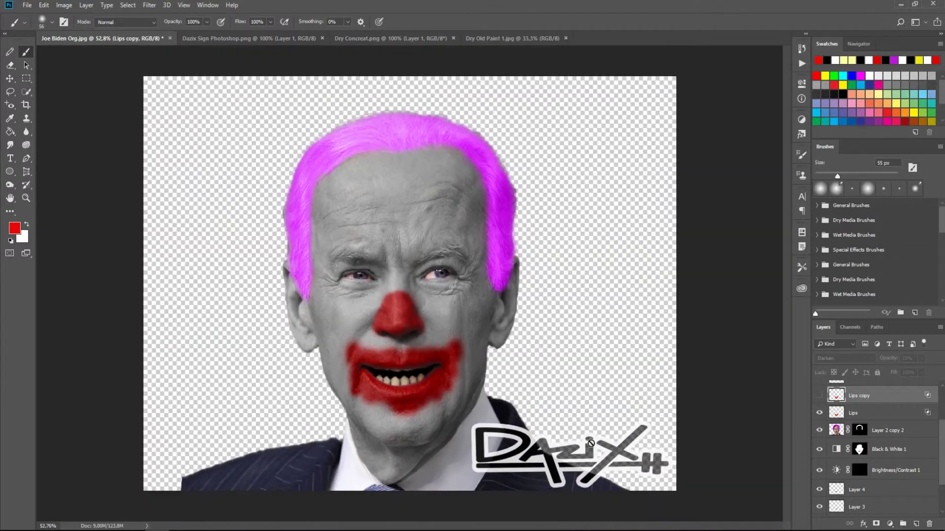
# - Add Layer 5 and paint both irises yellow
pyautogui.keyDown('ctrl'); pyautogui.click(916, 523); pyautogui.keyUp('ctrl')
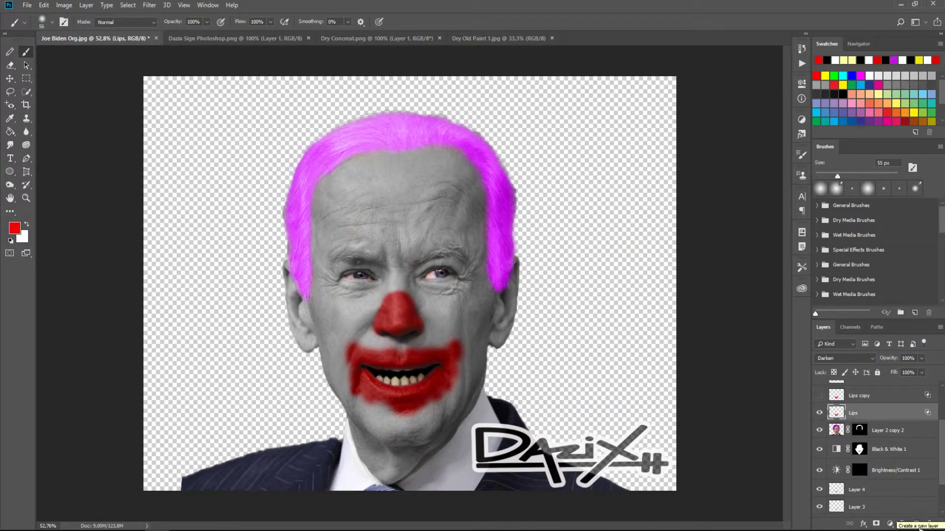
pyautogui.scroll(5, 437, 273)
pyautogui.click(15, 227)
pyautogui.click(570, 131)
pyautogui.click(400, 261)
pyautogui.moveTo(399, 261); pyautogui.dragTo(393, 255)
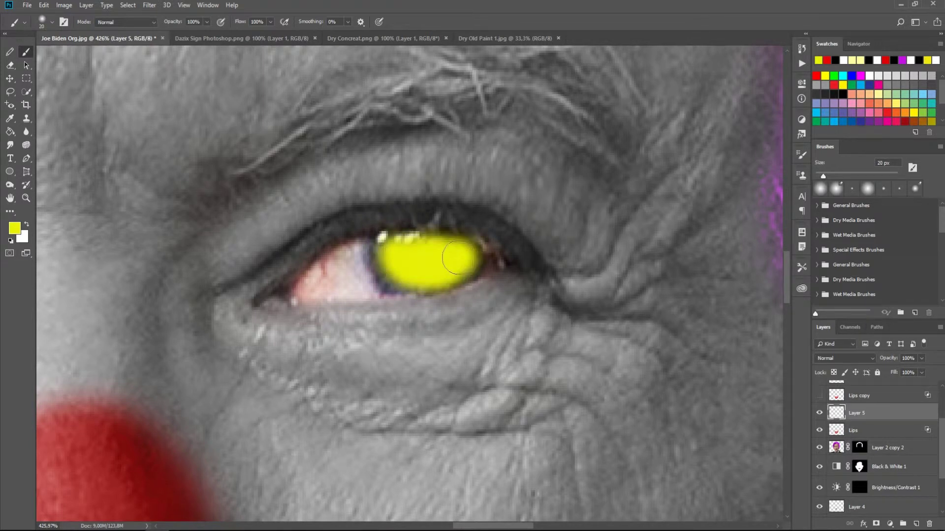
pyautogui.hscroll(-10, 601, 274)
pyautogui.moveTo(345, 221); pyautogui.dragTo(339, 226)
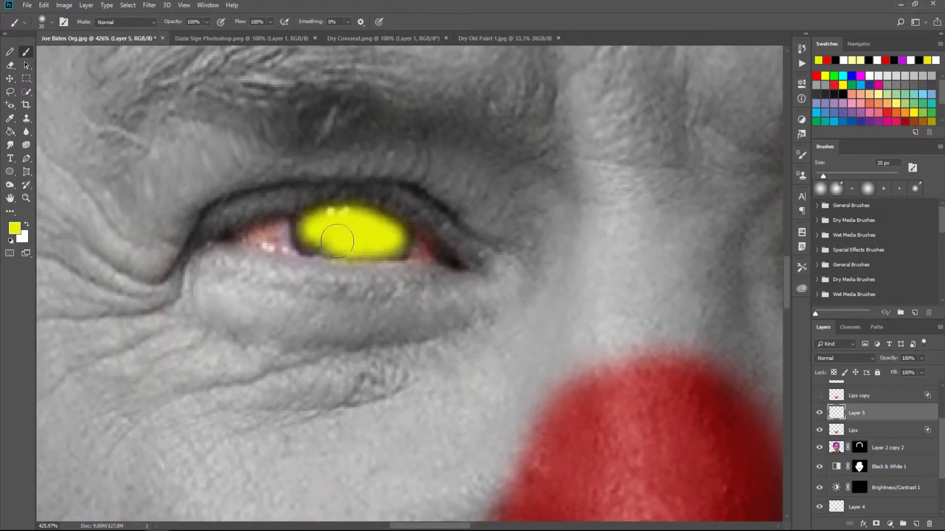
# - Lower Layer 5's opacity and dab the pupil black, then shrink the brush
pyautogui.moveTo(921, 358); pyautogui.dragTo(885, 375)
pyautogui.press('d')
pyautogui.moveTo(578, 248); pyautogui.dragTo(121, 264)
pyautogui.click(542, 231)
pyautogui.press('x')
pyautogui.press('[')
pyautogui.press('[')
pyautogui.press('[')
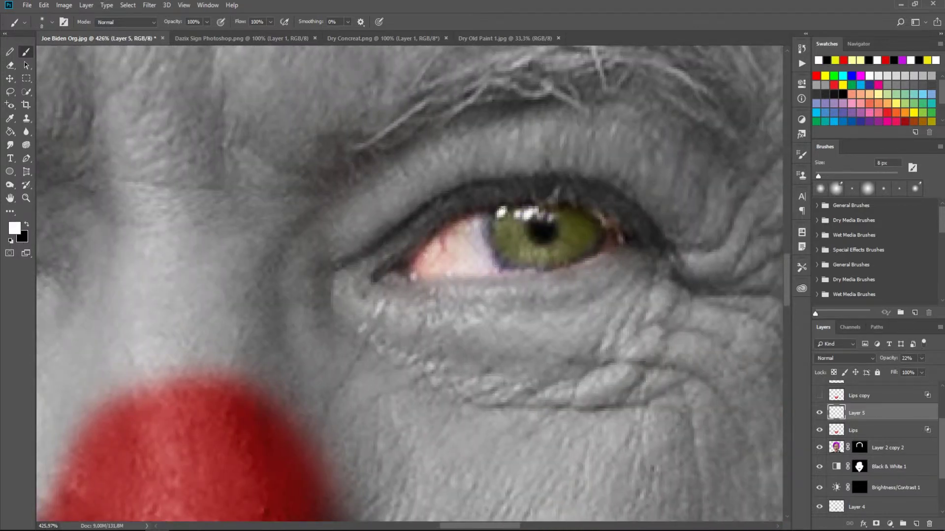
pyautogui.hscroll(-10, 243, 288)
pyautogui.scroll(-5, 591, 348)
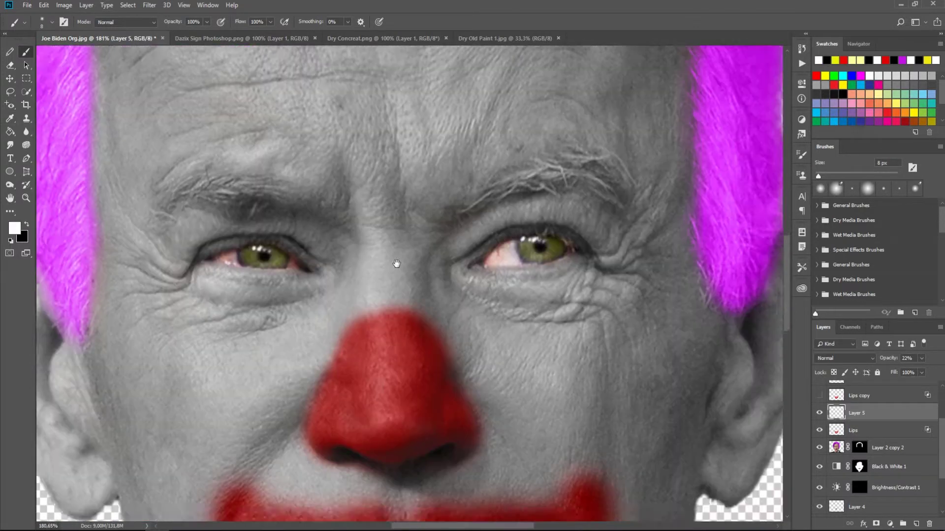
pyautogui.scroll(4, 512, 252)
pyautogui.scroll(1, 512, 251)
# - Set Layer 5 to Color blending at 100% opacity, re-pick yellow, and add another layer
pyautogui.moveTo(922, 358); pyautogui.dragTo(935, 358)
pyautogui.click(843, 358)
pyautogui.click(837, 340)
pyautogui.click(14, 228)
pyautogui.click(566, 135)
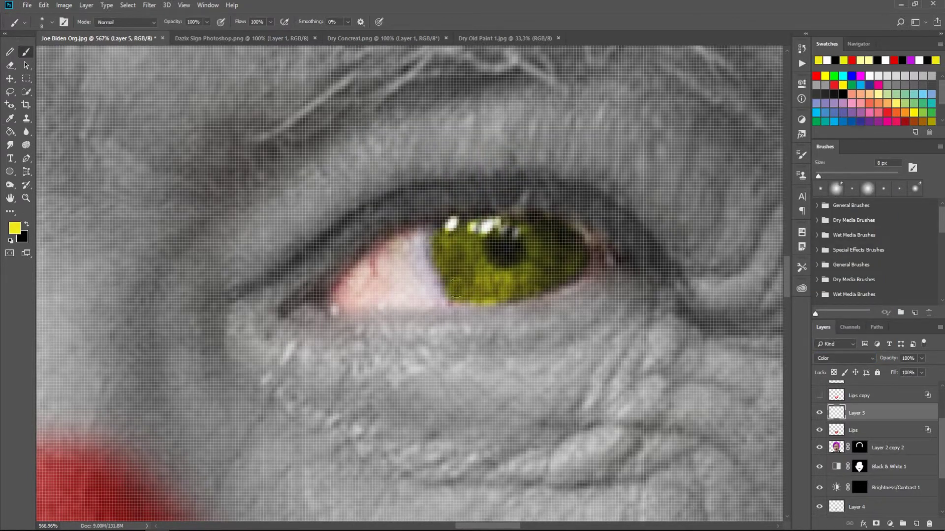
pyautogui.moveTo(323, 303); pyautogui.dragTo(458, 260)
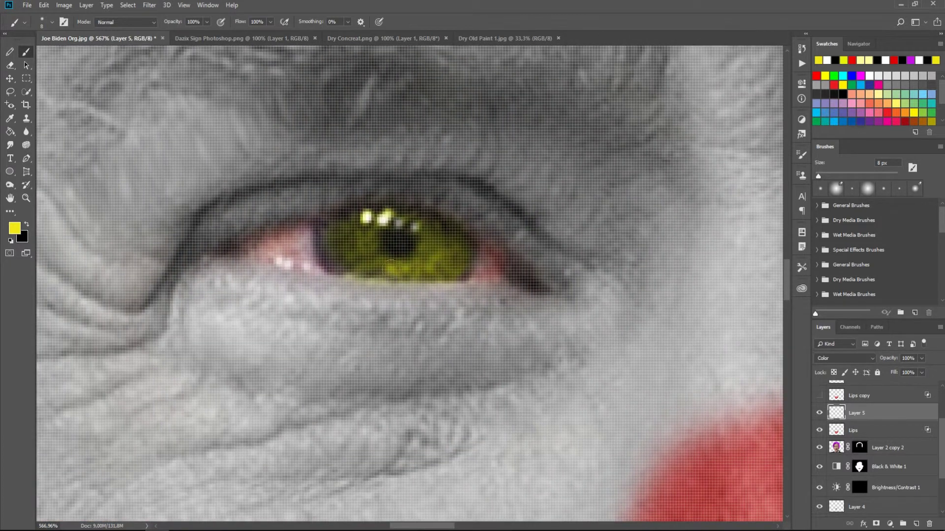
pyautogui.scroll(-8, 352, 267)
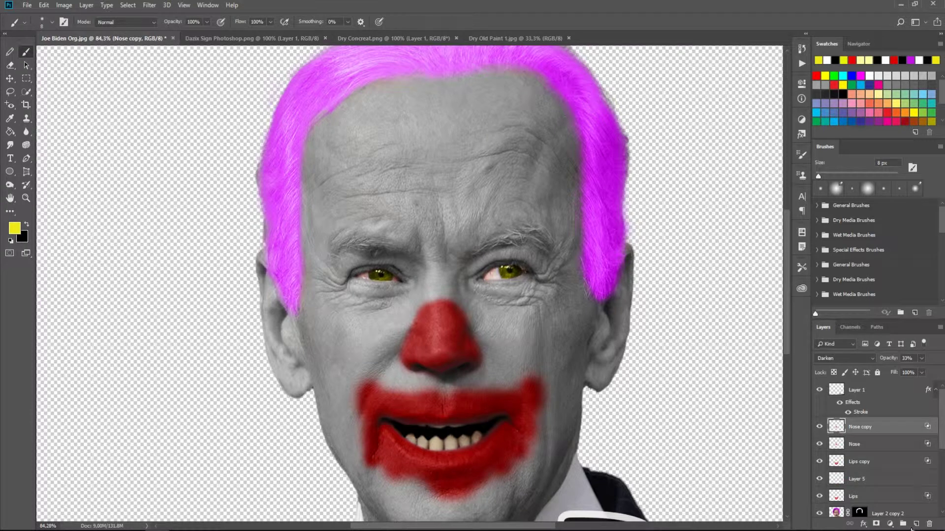
pyautogui.click(914, 526)
pyautogui.doubleClick(858, 427)
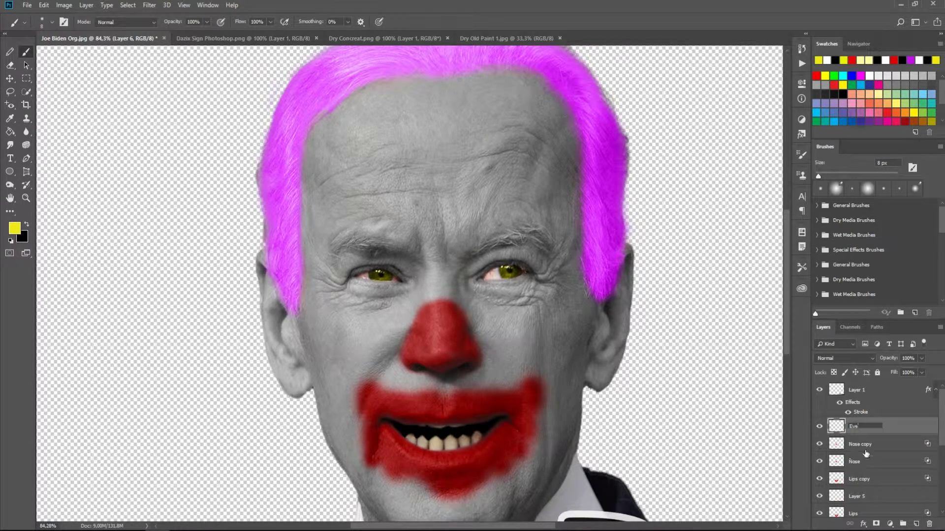
# - Name the new layer Eye and paint a black clown patch around the first eye
pyautogui.click(10, 241)
pyautogui.scroll(5, 399, 253)
pyautogui.moveTo(482, 216)
pyautogui.mouseDown()
pyautogui.moveTo(296, 211)
pyautogui.moveTo(460, 217)
pyautogui.moveTo(517, 317)
pyautogui.moveTo(190, 390)
pyautogui.moveTo(447, 395)
pyautogui.moveTo(158, 274)
pyautogui.moveTo(384, 224)
pyautogui.moveTo(232, 453)
pyautogui.moveTo(485, 253)
pyautogui.mouseUp()
pyautogui.moveTo(484, 253)
pyautogui.mouseDown()
pyautogui.moveTo(369, 228)
pyautogui.moveTo(305, 271)
pyautogui.moveTo(305, 487)
pyautogui.mouseUp()
pyautogui.moveTo(305, 487); pyautogui.dragTo(413, 265)
pyautogui.press('[')
pyautogui.press('[')
pyautogui.press('[')
pyautogui.moveTo(316, 390)
pyautogui.mouseDown()
pyautogui.moveTo(414, 379)
pyautogui.moveTo(201, 226)
pyautogui.moveTo(322, 432)
pyautogui.moveTo(703, 164)
pyautogui.moveTo(647, 390)
pyautogui.moveTo(600, 101)
pyautogui.mouseUp()
# - Paint a black patch around the second eye and set the Eye layer to 45% opacity
pyautogui.scroll(-5, 555, 175)
pyautogui.moveTo(689, 209); pyautogui.dragTo(514, 251)
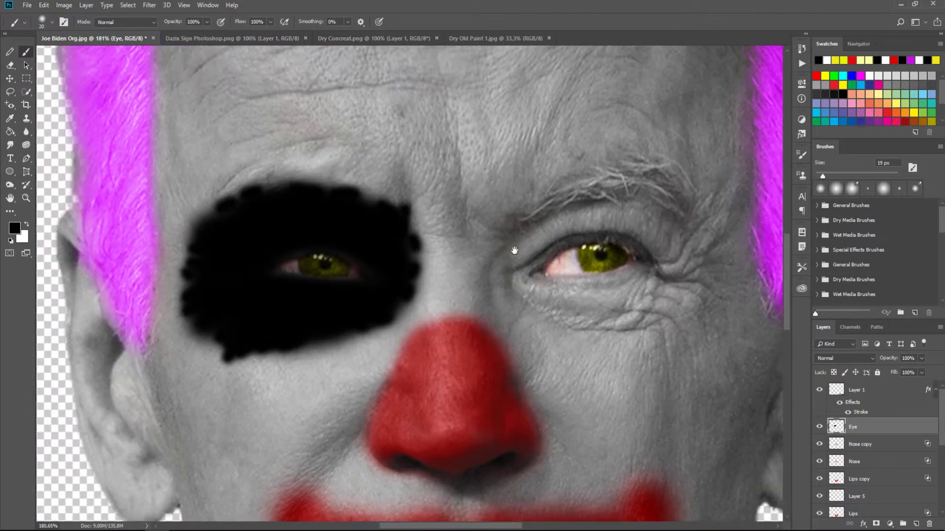
pyautogui.moveTo(573, 285)
pyautogui.mouseDown()
pyautogui.moveTo(661, 265)
pyautogui.moveTo(527, 282)
pyautogui.moveTo(653, 256)
pyautogui.mouseUp()
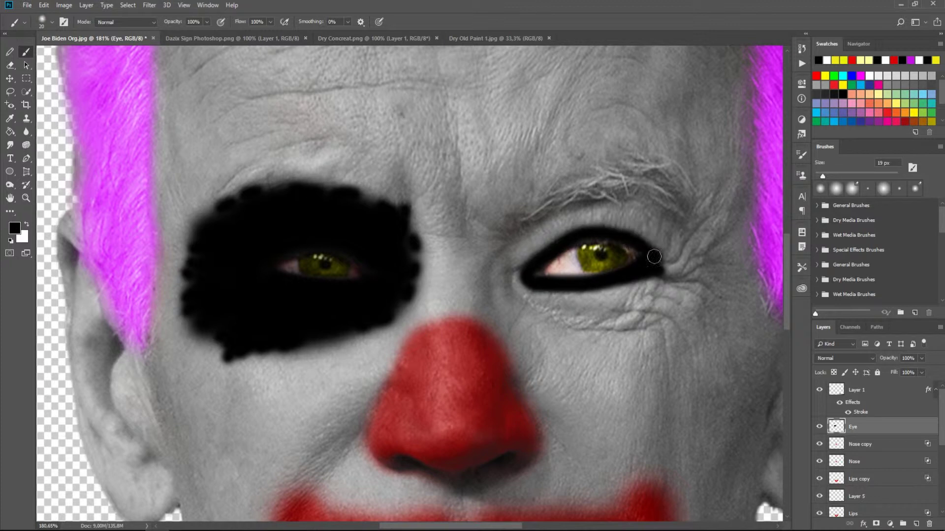
pyautogui.moveTo(666, 356)
pyautogui.mouseDown()
pyautogui.moveTo(694, 300)
pyautogui.moveTo(639, 295)
pyautogui.moveTo(708, 202)
pyautogui.moveTo(709, 236)
pyautogui.mouseUp()
pyautogui.moveTo(662, 324)
pyautogui.mouseDown()
pyautogui.moveTo(692, 270)
pyautogui.moveTo(531, 224)
pyautogui.moveTo(532, 303)
pyautogui.moveTo(597, 301)
pyautogui.moveTo(515, 219)
pyautogui.moveTo(706, 213)
pyautogui.moveTo(654, 330)
pyautogui.mouseUp()
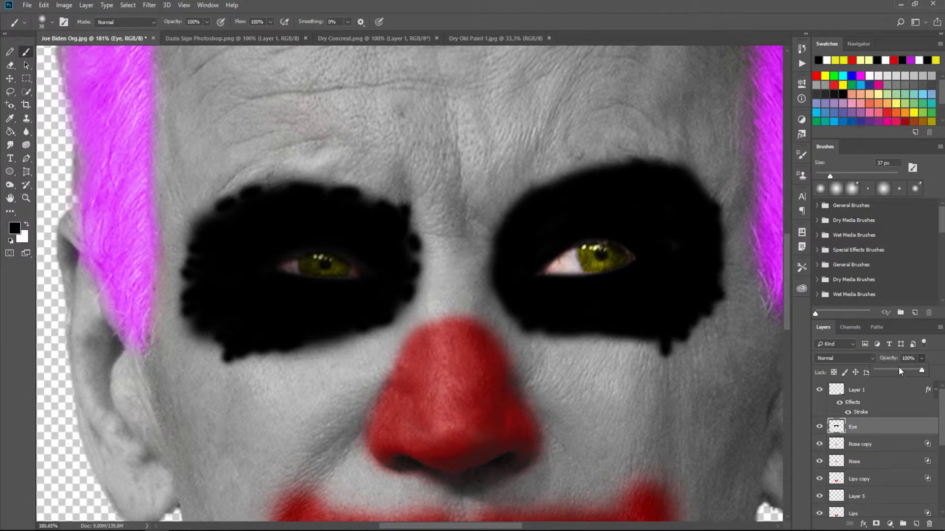
pyautogui.moveTo(922, 358); pyautogui.dragTo(896, 370)
pyautogui.press('e')
pyautogui.scroll(5, 280, 246)
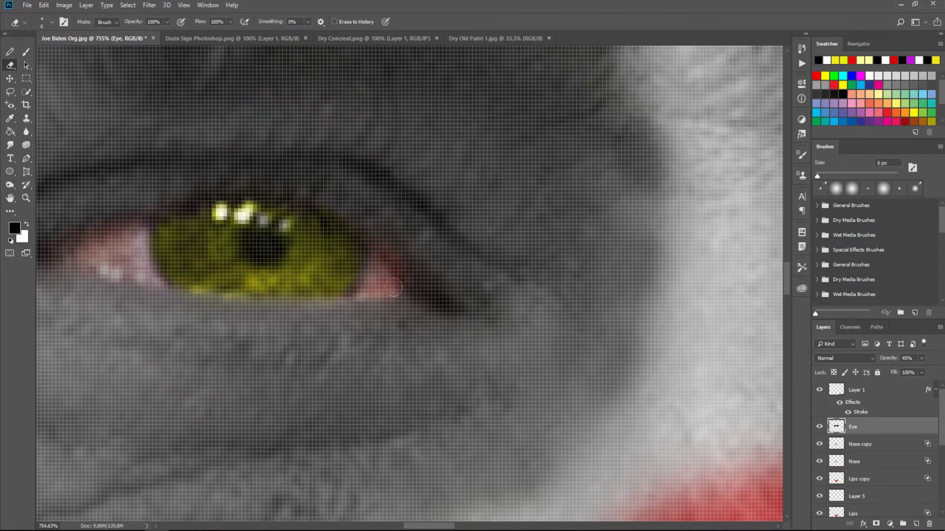
# - Erase the black paint off the corners of both eyeballs
pyautogui.moveTo(193, 259); pyautogui.dragTo(408, 293)
pyautogui.moveTo(344, 261); pyautogui.dragTo(329, 282)
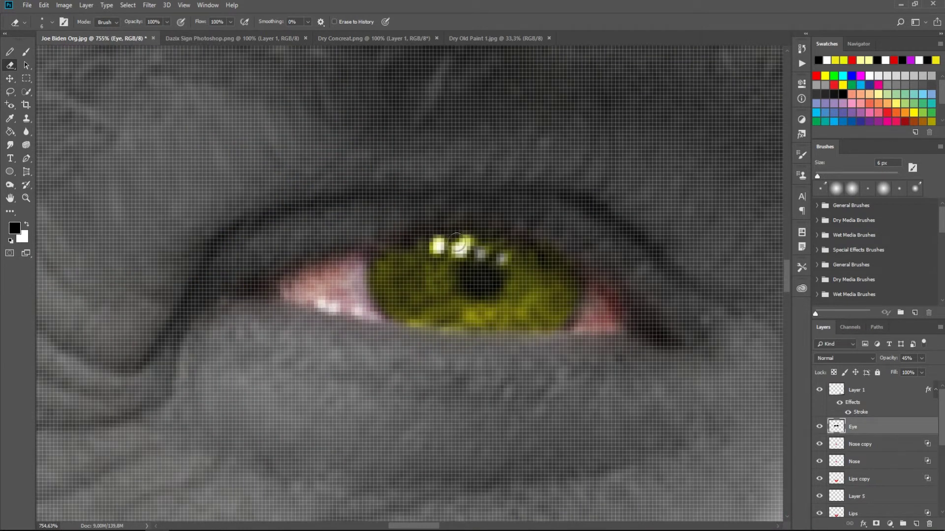
pyautogui.hscroll(10, 272, 292)
pyautogui.moveTo(256, 283)
pyautogui.mouseDown()
pyautogui.moveTo(197, 344)
pyautogui.moveTo(221, 362)
pyautogui.moveTo(442, 356)
pyautogui.moveTo(430, 346)
pyautogui.mouseUp()
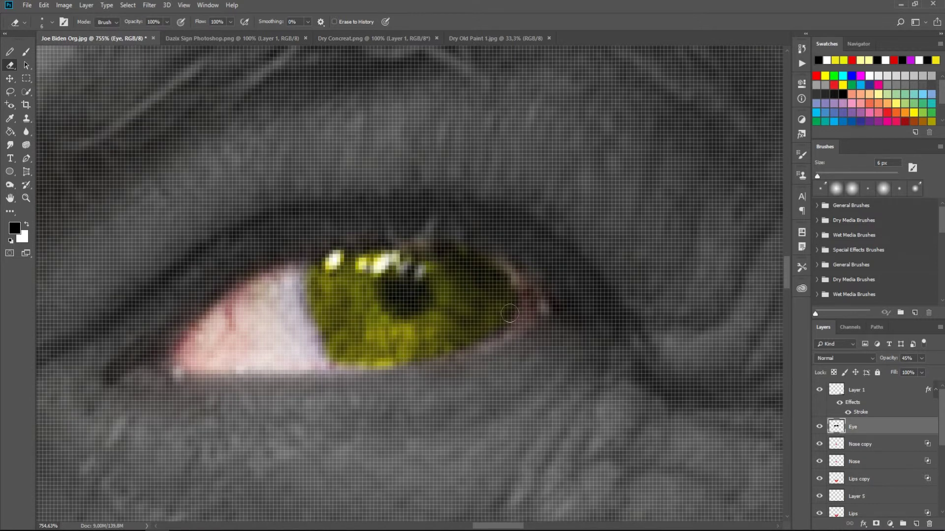
pyautogui.scroll(-10, 369, 277)
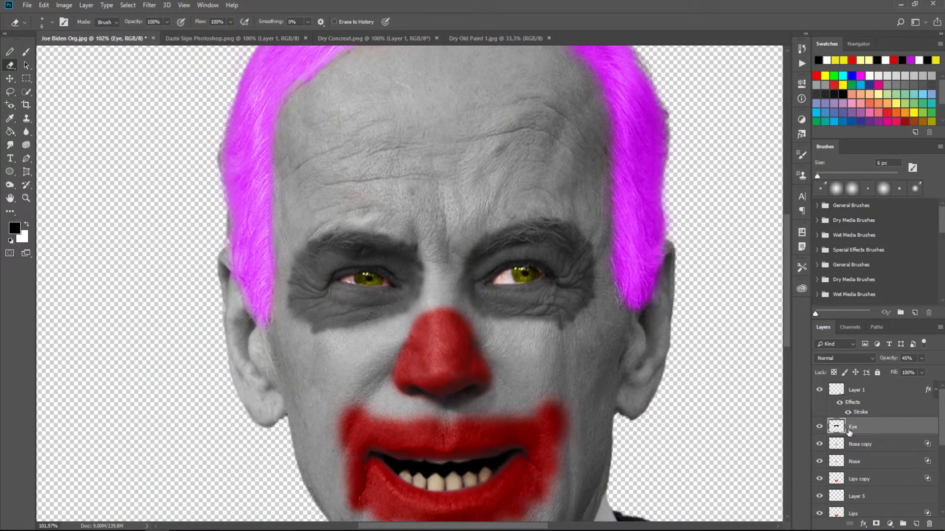
# - Set the Eye layer to 74% opacity and use Blend If to let skin texture through
pyautogui.moveTo(921, 358); pyautogui.dragTo(928, 373)
pyautogui.doubleClick(886, 427)
pyautogui.moveTo(736, 297); pyautogui.dragTo(766, 299)
pyautogui.moveTo(664, 275); pyautogui.dragTo(661, 281)
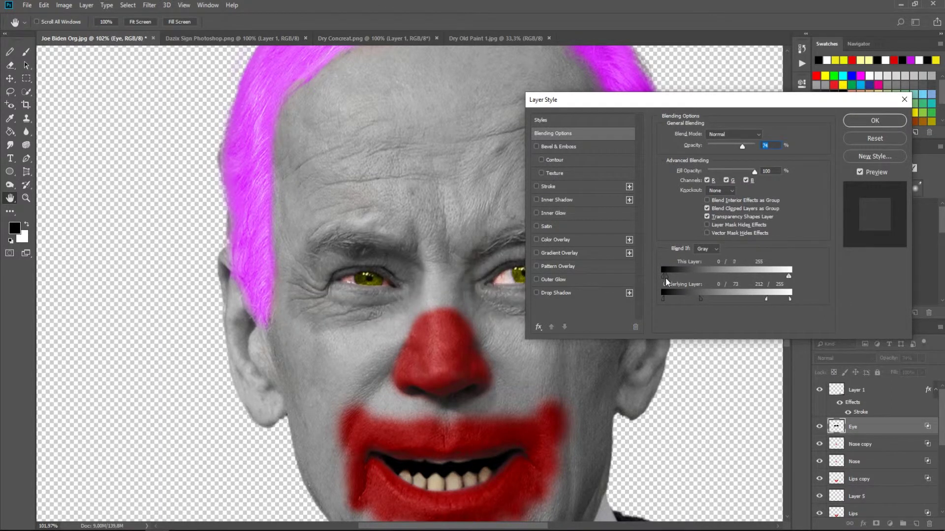
pyautogui.click(875, 120)
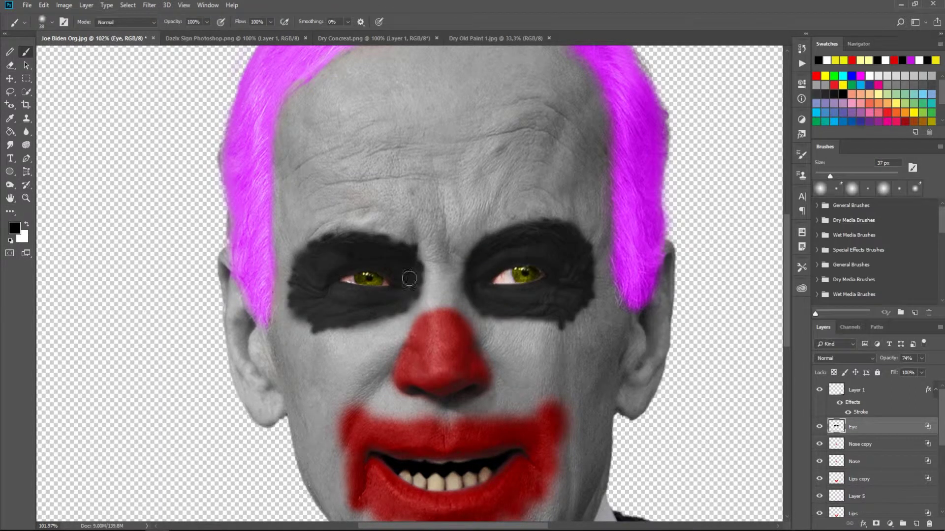
# - Extend the left patch's top edge, try Overlay then revert to Normal, and hide the Dazix logo
pyautogui.moveTo(401, 248); pyautogui.dragTo(332, 259)
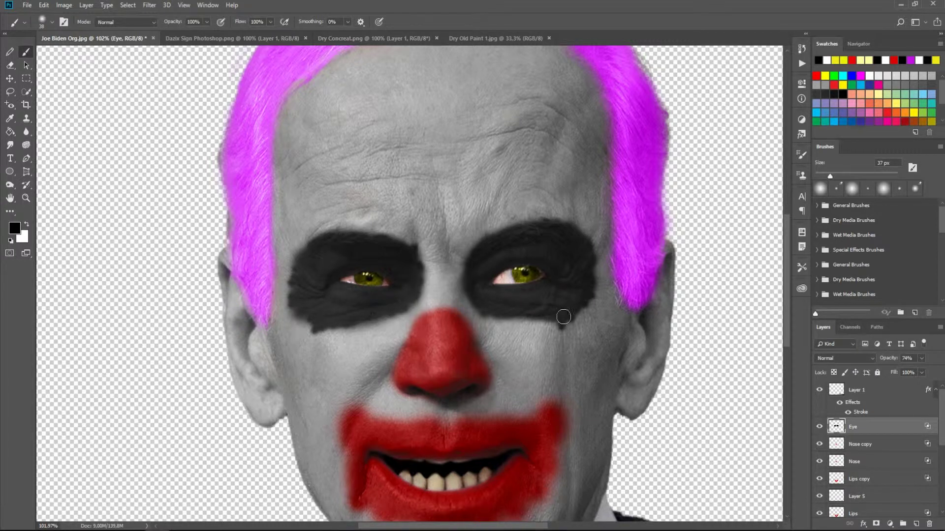
pyautogui.click(845, 358)
pyautogui.click(837, 206)
pyautogui.click(844, 358)
pyautogui.click(837, 114)
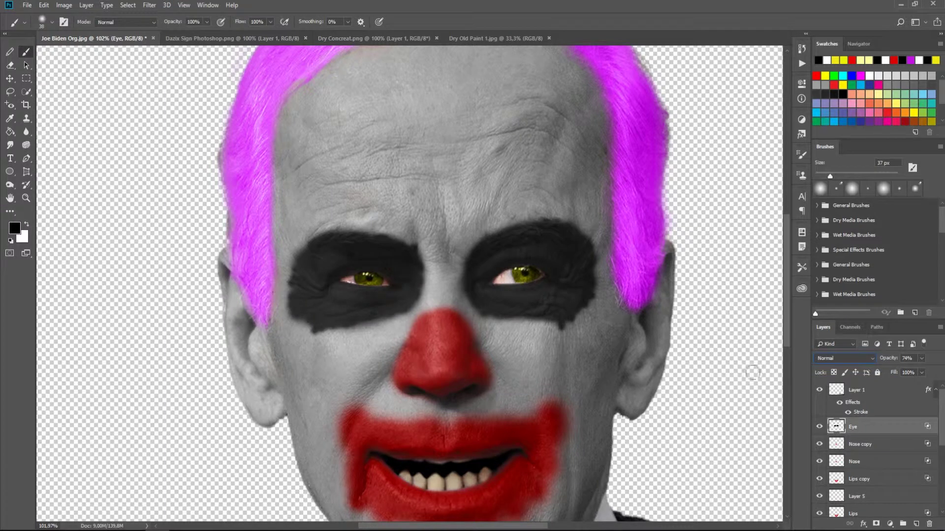
pyautogui.scroll(-5, 481, 201)
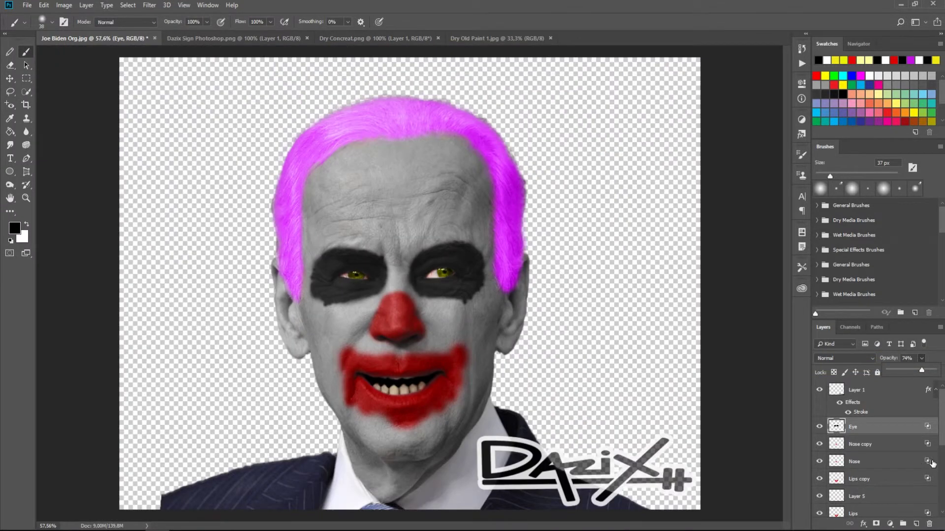
pyautogui.click(819, 390)
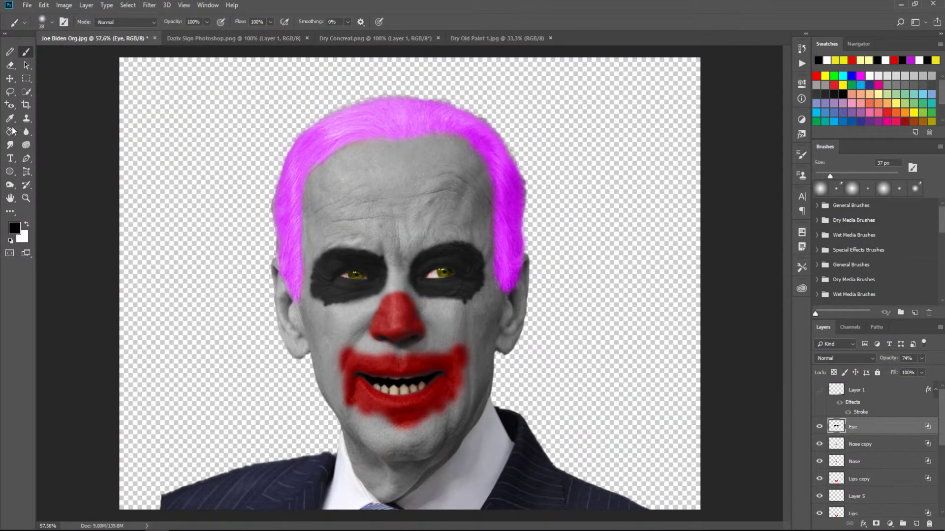
# - Quick-select the suit and paint it the hair's magenta on a new Color-blended Layer 6
pyautogui.press('w')
pyautogui.moveTo(221, 345)
pyautogui.mouseDown()
pyautogui.moveTo(529, 447)
pyautogui.moveTo(279, 438)
pyautogui.mouseUp()
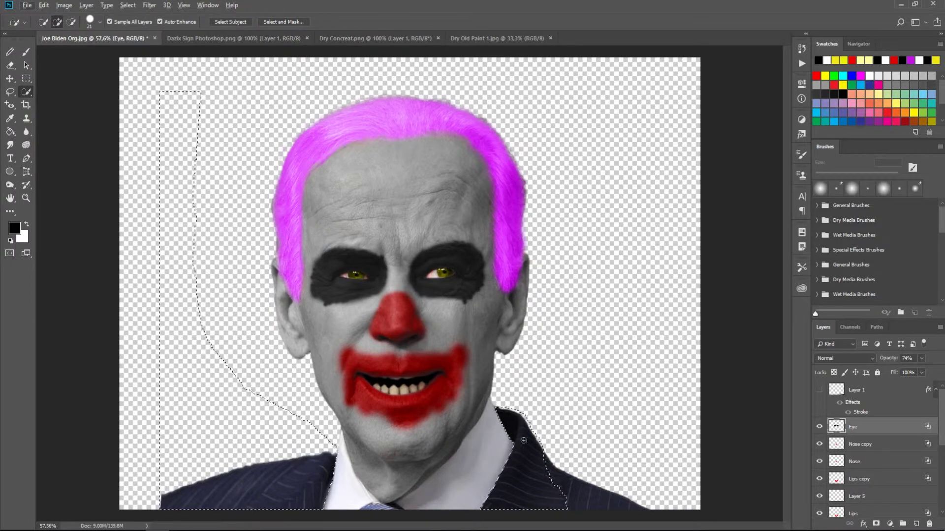
pyautogui.hotkey('ctrl', 'shift', 'alt', 'n')
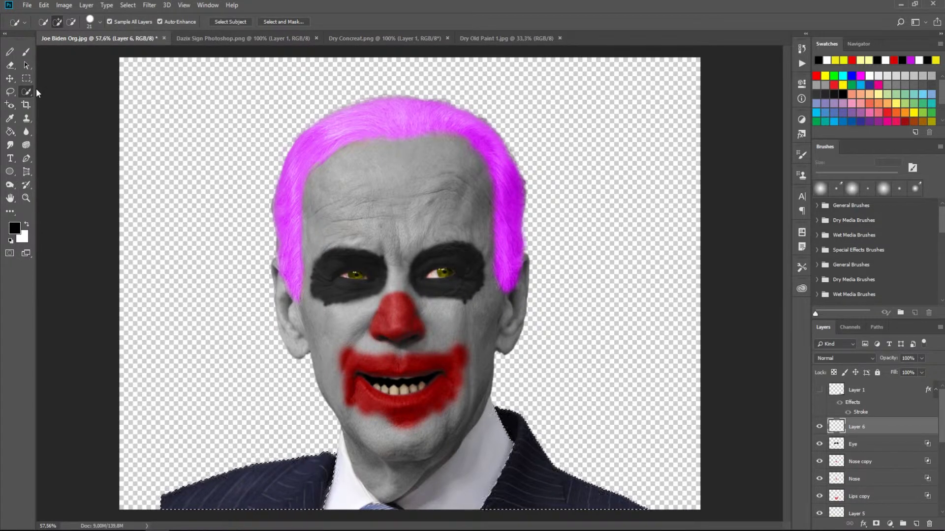
pyautogui.click(14, 228)
pyautogui.click(506, 157)
pyautogui.press('Return')
pyautogui.press('b')
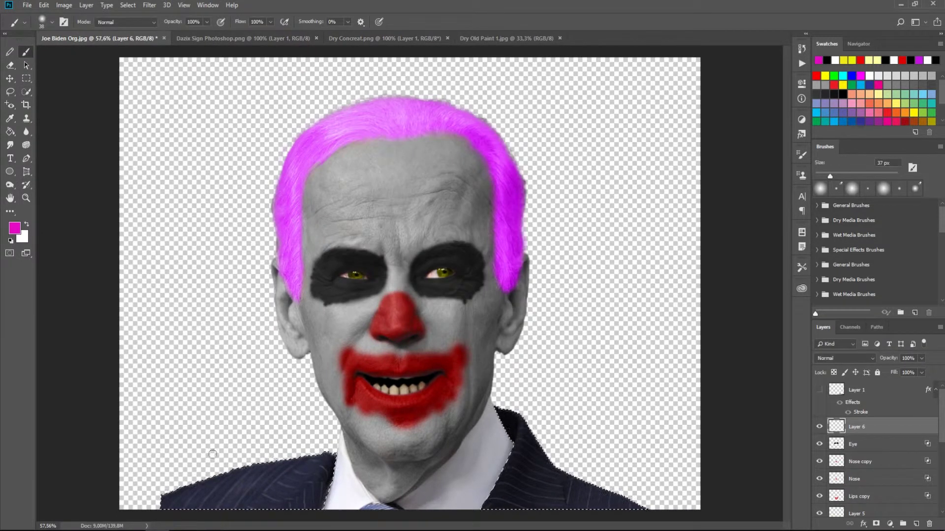
pyautogui.moveTo(212, 454); pyautogui.dragTo(315, 487)
pyautogui.moveTo(522, 433); pyautogui.dragTo(640, 502)
pyautogui.click(853, 358)
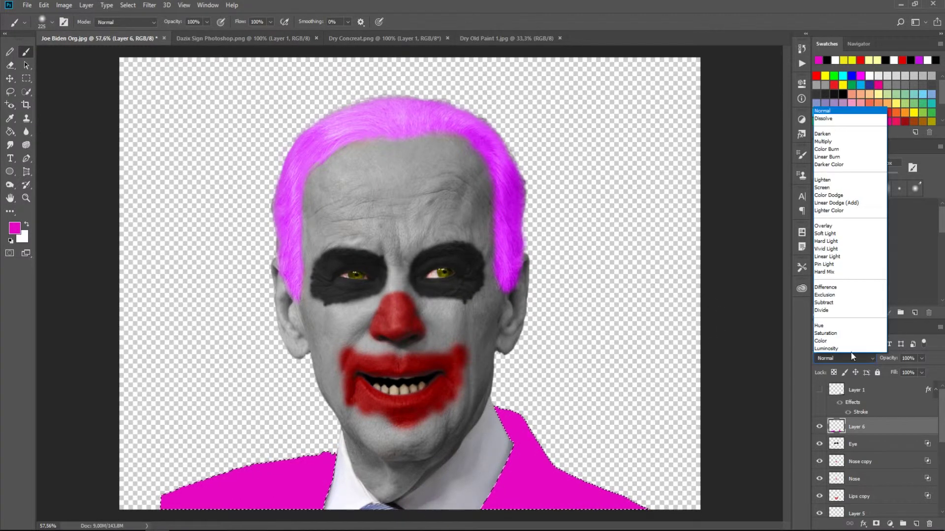
pyautogui.click(837, 341)
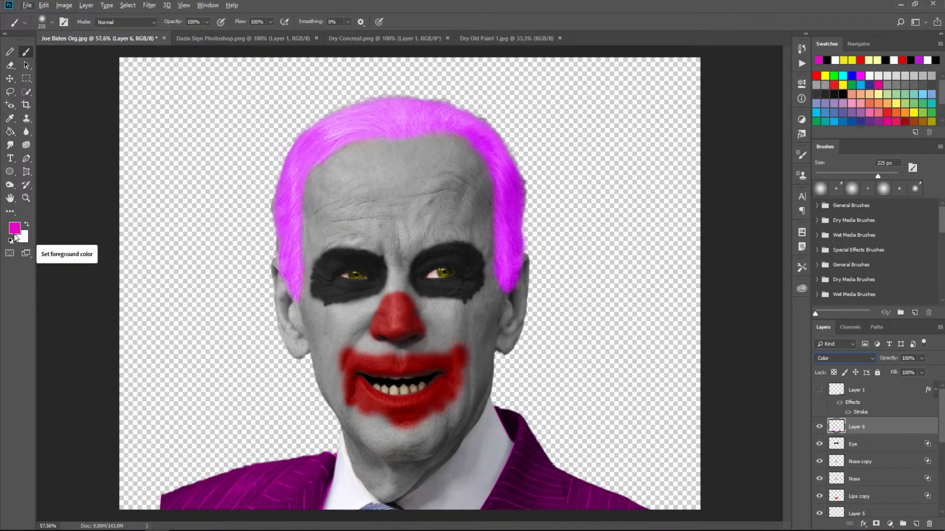
# - Quick-select the shirt and paint it bright green
pyautogui.press('w')
pyautogui.click(469, 492)
pyautogui.click(14, 228)
pyautogui.click(559, 133)
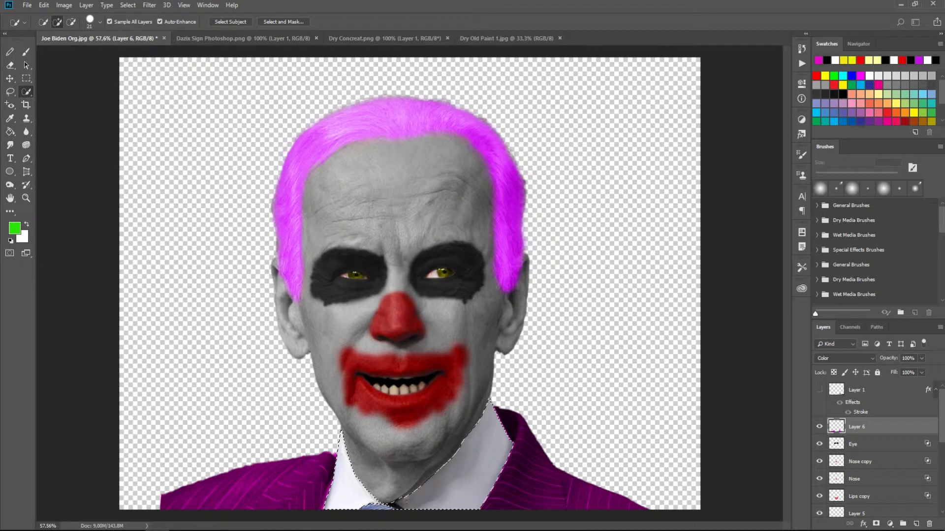
pyautogui.press('b')
pyautogui.moveTo(344, 472); pyautogui.dragTo(475, 493)
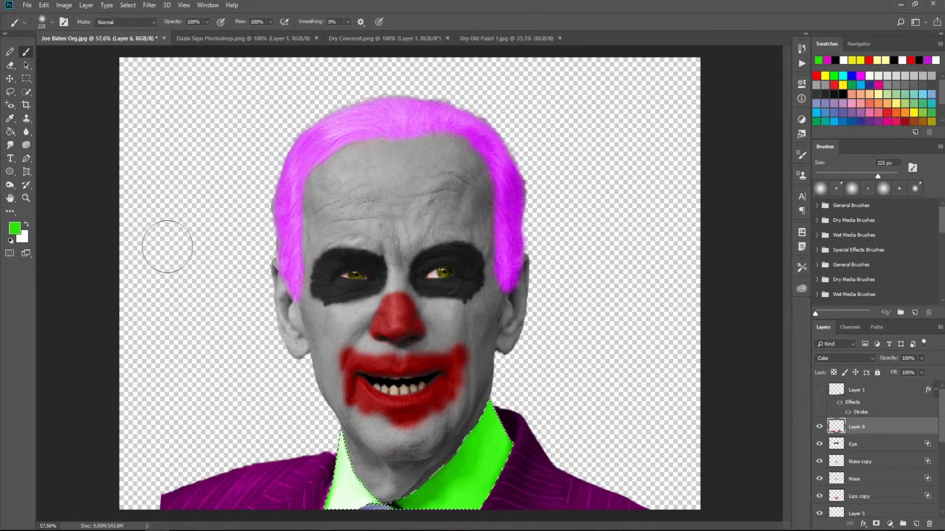
pyautogui.scroll(-3, 866, 468)
# - Touch up the hair mask along the hairline with small, low-opacity brushes
pyautogui.click(859, 438)
pyautogui.scroll(5, 413, 128)
pyautogui.moveTo(264, 238); pyautogui.dragTo(207, 238)
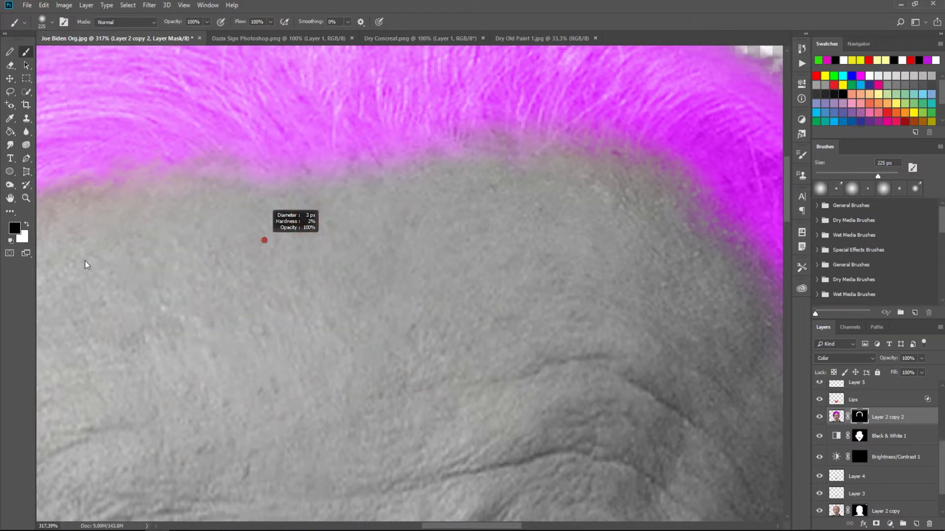
pyautogui.press('x')
pyautogui.moveTo(704, 193); pyautogui.dragTo(719, 192)
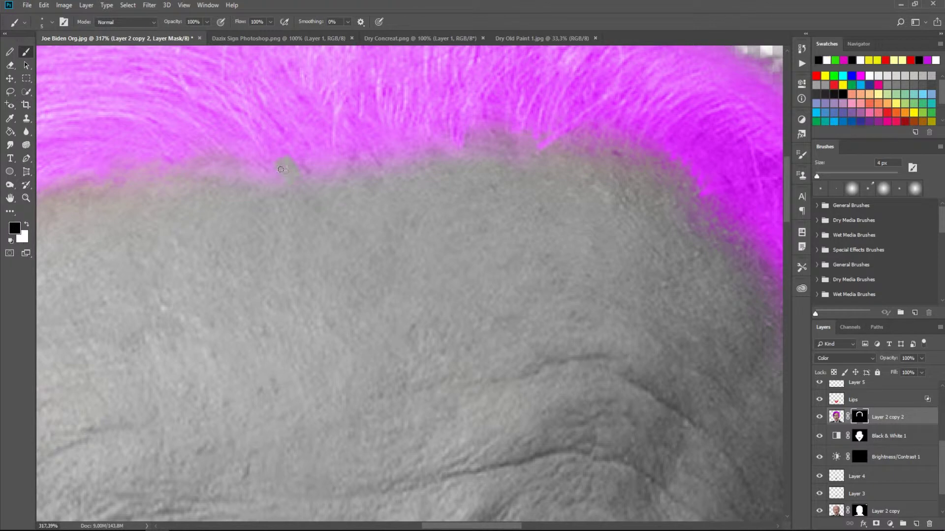
pyautogui.moveTo(372, 210); pyautogui.dragTo(389, 209)
pyautogui.press('1')
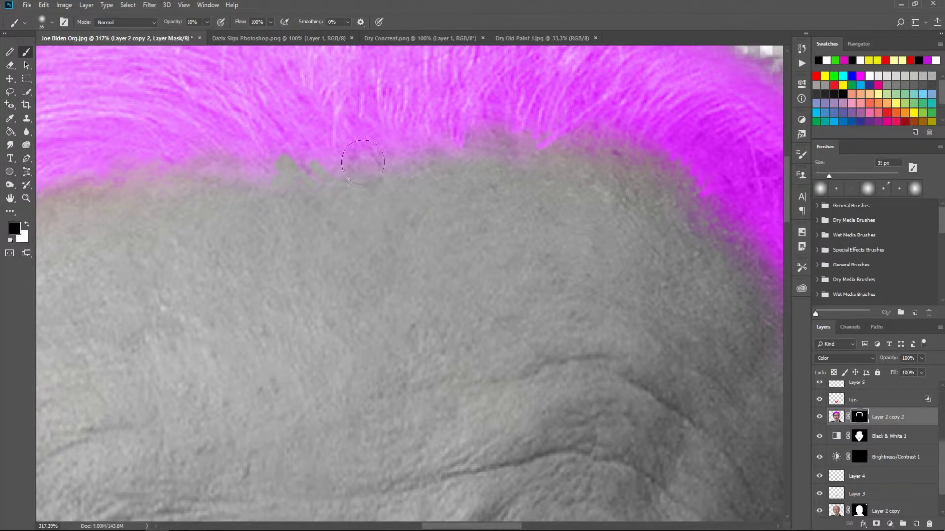
pyautogui.hotkey('ctrl', '0')
pyautogui.scroll(10, 258, 299)
pyautogui.press('[')
pyautogui.press('[')
pyautogui.press('0')
# - Fix the hair's left edge with black and white mask strokes, then bring up Dry Concreat.png
pyautogui.scroll(-5, 259, 270)
pyautogui.press('x')
pyautogui.moveTo(356, 281); pyautogui.dragTo(355, 299)
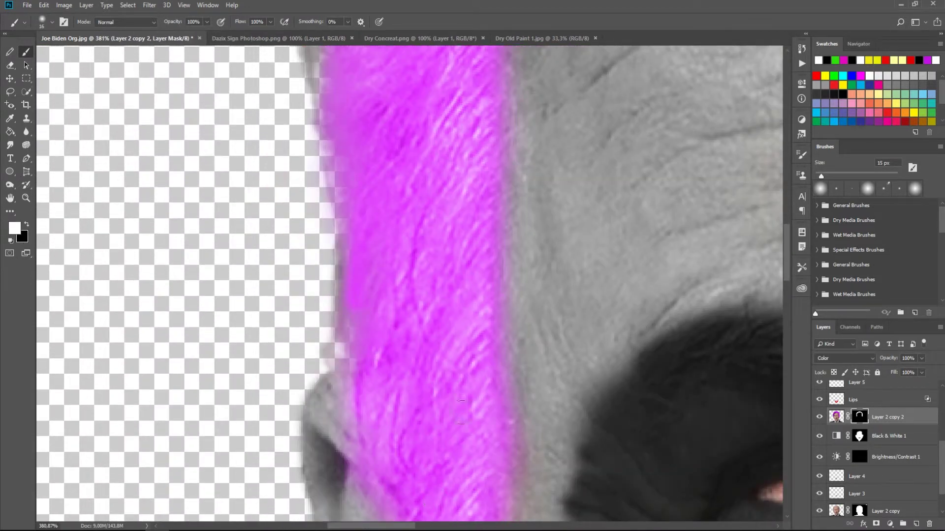
pyautogui.scroll(3, 408, 283)
pyautogui.press('x')
pyautogui.moveTo(319, 138); pyautogui.dragTo(359, 418)
pyautogui.press('x')
pyautogui.press('0')
pyautogui.press('5')
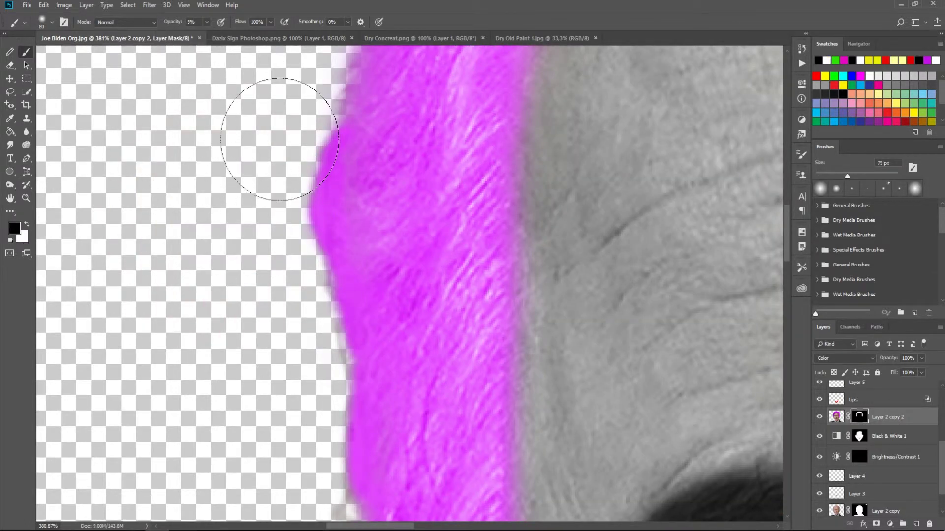
pyautogui.moveTo(295, 443); pyautogui.dragTo(248, 330)
pyautogui.keyDown('alt'); pyautogui.scroll(-5, 234, 264); pyautogui.keyUp('alt')
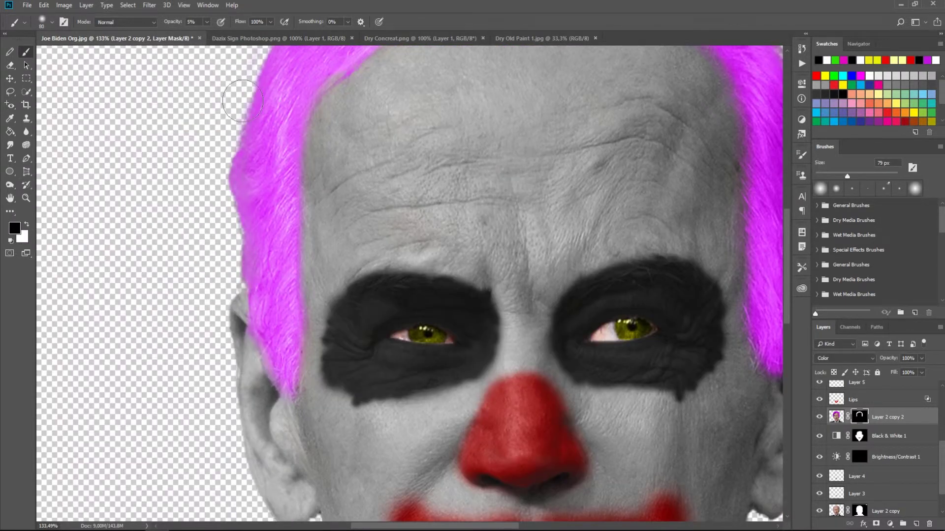
pyautogui.keyDown('alt'); pyautogui.scroll(-3, 548, 228); pyautogui.keyUp('alt')
pyautogui.keyDown('alt'); pyautogui.scroll(-2, 492, 147); pyautogui.keyUp('alt')
pyautogui.click(420, 38)
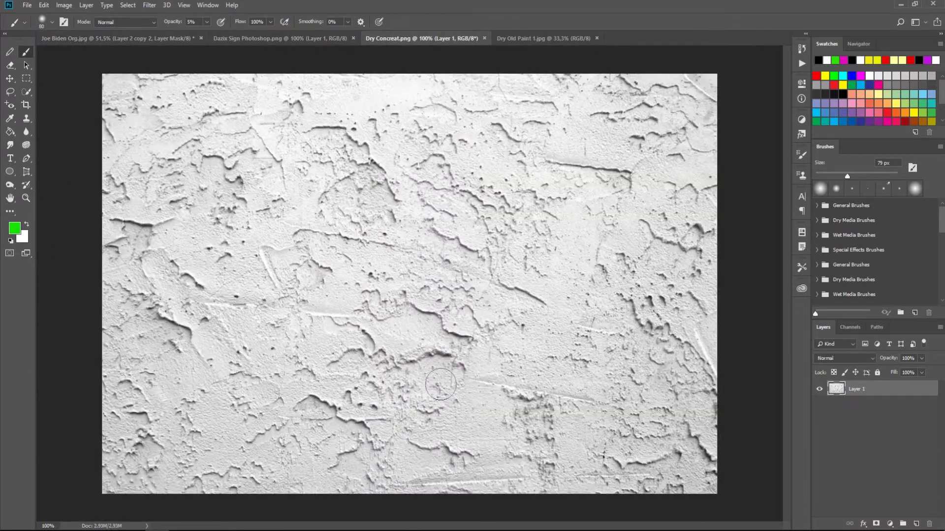
# - Move the concrete texture into the portrait over the face and give it an inverted mask
pyautogui.press('v')
pyautogui.moveTo(440, 384)
pyautogui.mouseDown()
pyautogui.moveTo(508, 367)
pyautogui.moveTo(509, 232)
pyautogui.mouseUp()
pyautogui.moveTo(457, 165); pyautogui.dragTo(394, 172)
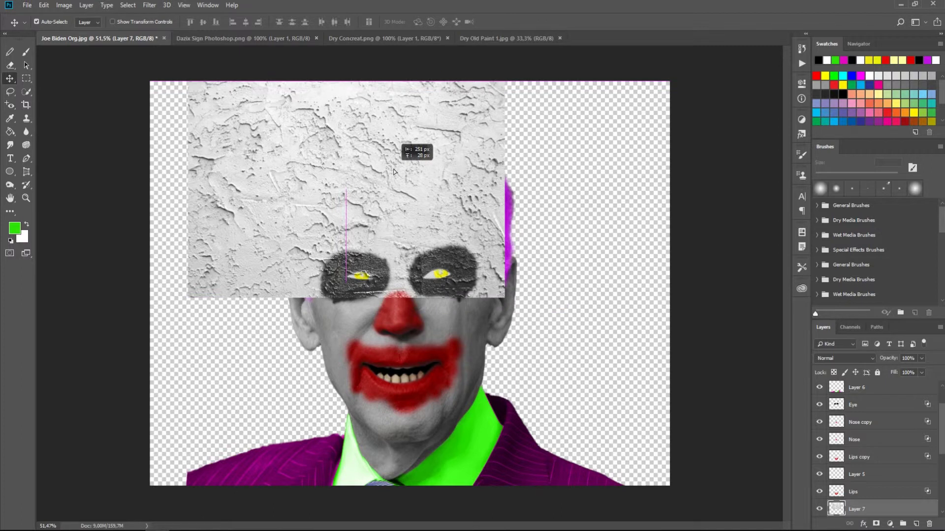
pyautogui.keyDown('alt'); pyautogui.click(876, 524); pyautogui.keyUp('alt')
pyautogui.press('b')
pyautogui.press('d')
pyautogui.press('x')
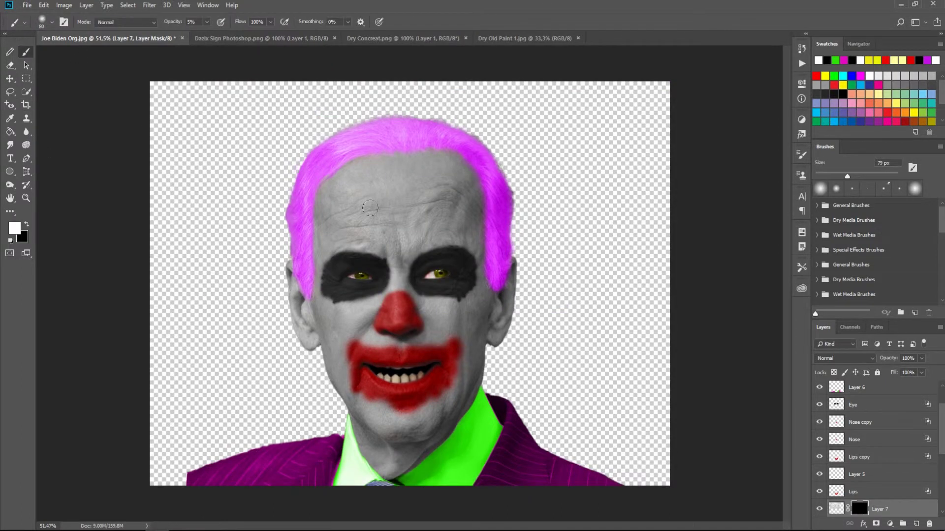
# - Paint the concrete onto the upper forehead and set Layer 7 to Overlay at 22%
pyautogui.scroll(-2, 820, 477)
pyautogui.scroll(3, 893, 440)
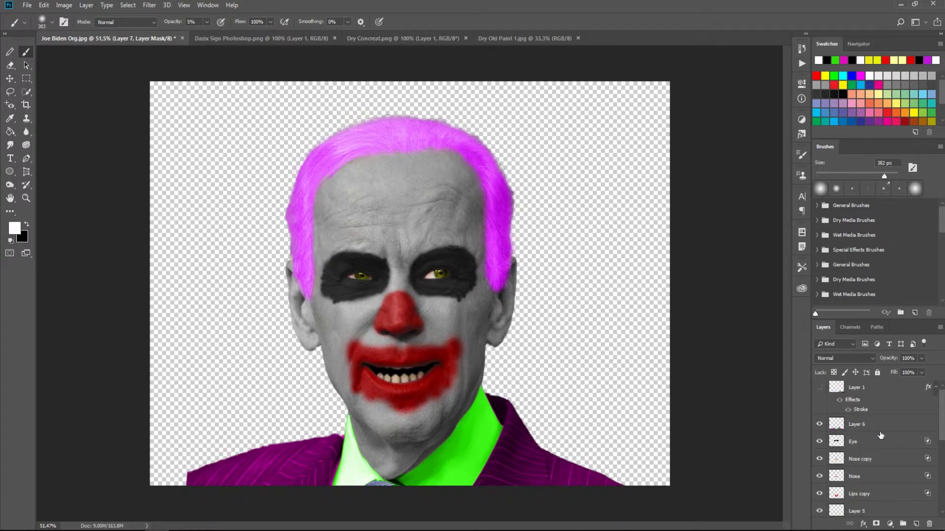
pyautogui.scroll(-5, 880, 435)
pyautogui.press('0')
pyautogui.moveTo(325, 148); pyautogui.dragTo(387, 214)
pyautogui.hotkey('ctrl', 'z')
pyautogui.moveTo(367, 167)
pyautogui.mouseDown()
pyautogui.moveTo(443, 162)
pyautogui.moveTo(458, 234)
pyautogui.moveTo(320, 226)
pyautogui.mouseUp()
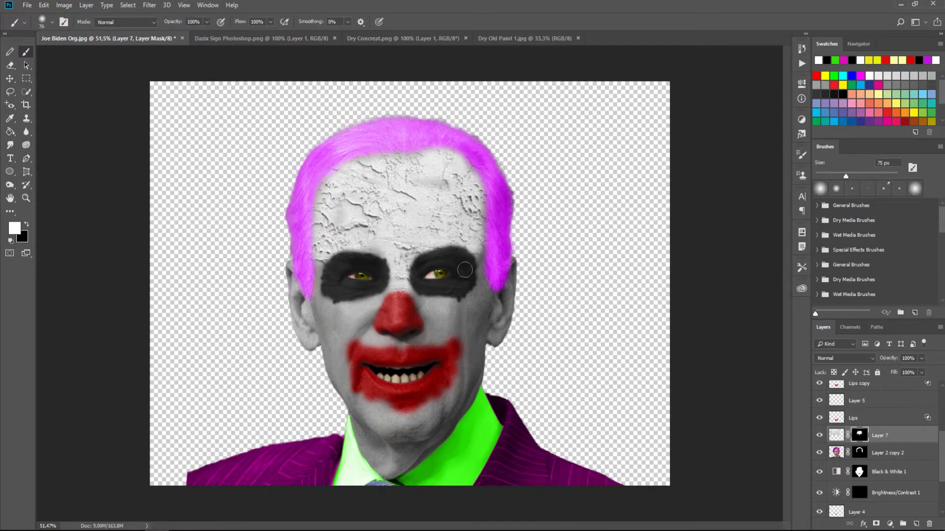
pyautogui.click(844, 359)
pyautogui.click(836, 224)
pyautogui.moveTo(921, 358); pyautogui.dragTo(883, 370)
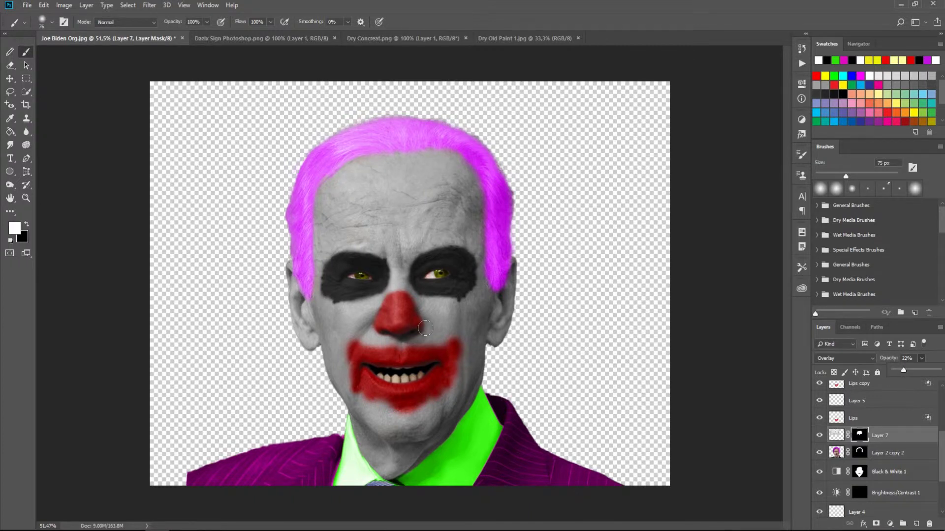
# - Copy the Dry Old Paint texture, paste it into the portrait as Layer 8, and start transforming it
pyautogui.click(524, 38)
pyautogui.hotkey('ctrl', 'a')
pyautogui.hotkey('ctrl', 'c')
pyautogui.click(106, 38)
pyautogui.hotkey('ctrl', 'v')
pyautogui.hotkey('ctrl', 't')
# - Scale, rotate and position the peeling-paint texture over the face
pyautogui.scroll(-3, 340, 192)
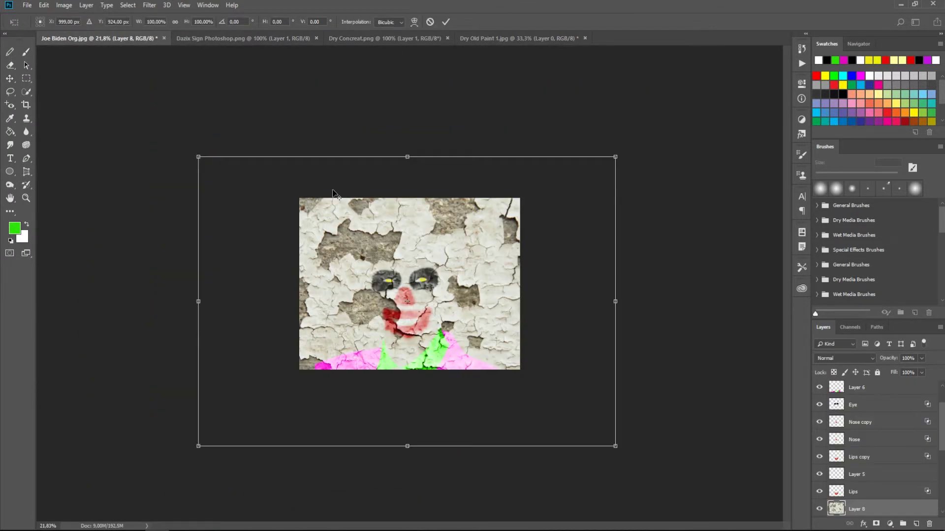
pyautogui.moveTo(781, 445); pyautogui.dragTo(538, 422)
pyautogui.moveTo(526, 345); pyautogui.dragTo(430, 324)
pyautogui.scroll(4, 526, 286)
pyautogui.moveTo(210, 281)
pyautogui.mouseDown()
pyautogui.moveTo(148, 238)
pyautogui.moveTo(138, 213)
pyautogui.moveTo(163, 170)
pyautogui.mouseUp()
pyautogui.moveTo(287, 349)
pyautogui.mouseDown()
pyautogui.moveTo(361, 443)
pyautogui.moveTo(411, 452)
pyautogui.mouseUp()
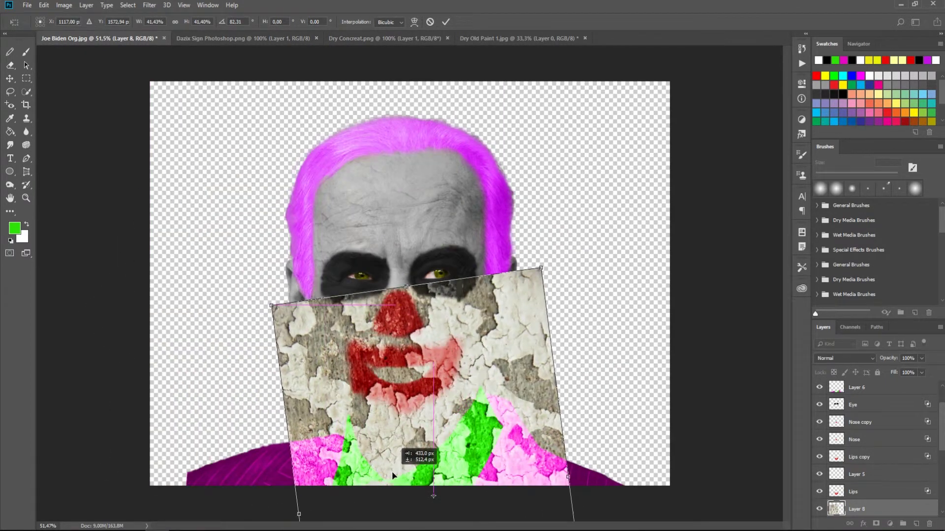
pyautogui.moveTo(493, 380); pyautogui.dragTo(498, 390)
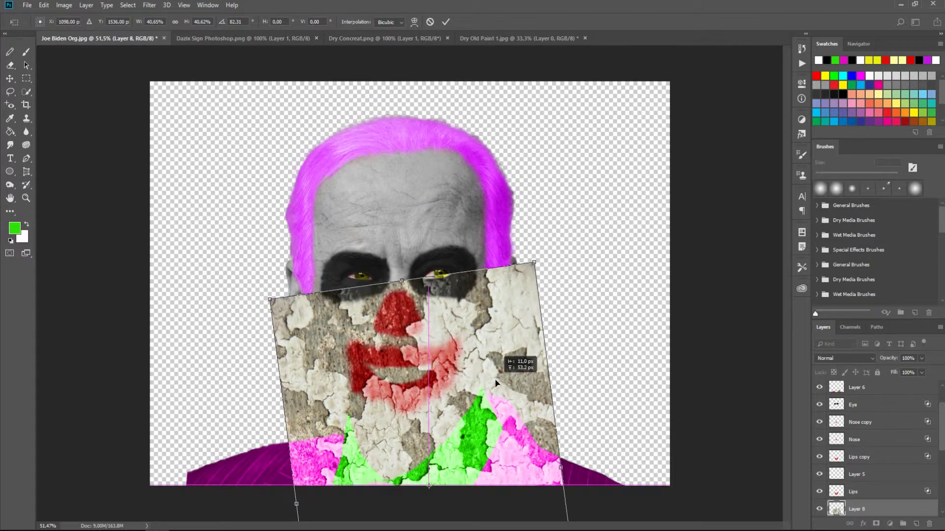
pyautogui.press('Return')
# - Add a black mask to the paint layer and paint cracks in across the cheeks, jaw and chin
pyautogui.keyDown('alt'); pyautogui.click(876, 523); pyautogui.keyUp('alt')
pyautogui.click(26, 55)
pyautogui.moveTo(480, 281)
pyautogui.mouseDown()
pyautogui.moveTo(468, 315)
pyautogui.moveTo(485, 339)
pyautogui.moveTo(424, 340)
pyautogui.moveTo(362, 312)
pyautogui.mouseUp()
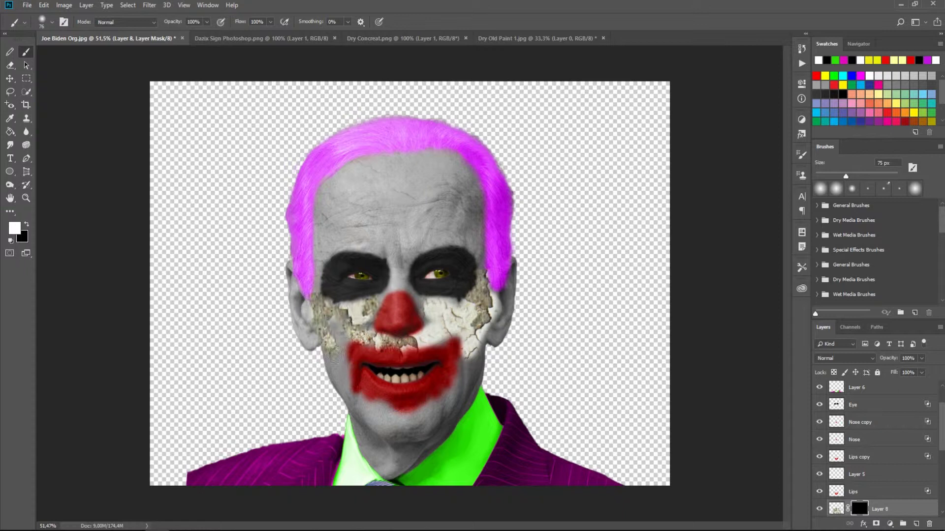
pyautogui.moveTo(348, 378)
pyautogui.mouseDown()
pyautogui.moveTo(418, 426)
pyautogui.moveTo(468, 359)
pyautogui.mouseUp()
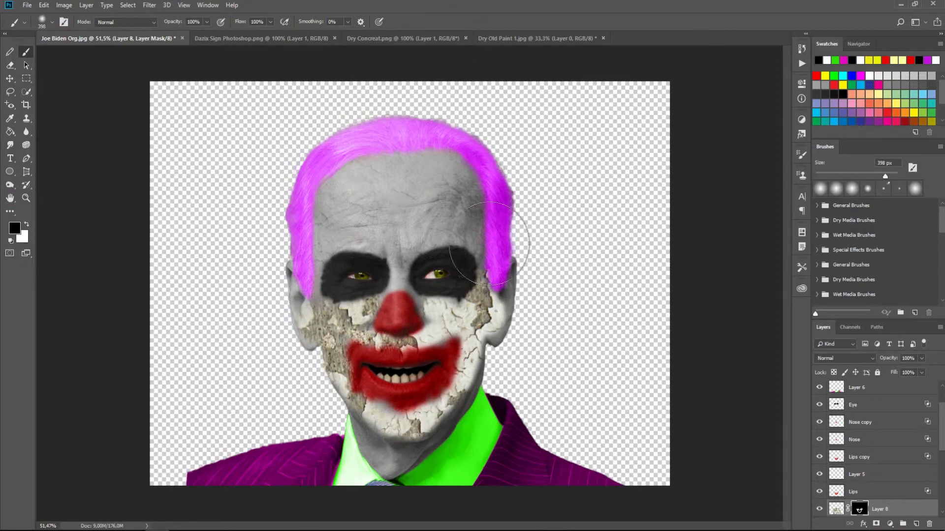
# - Set the cracked-paint layer to Overlay at about 34% opacity and show the Dazix logo
pyautogui.click(845, 358)
pyautogui.click(832, 206)
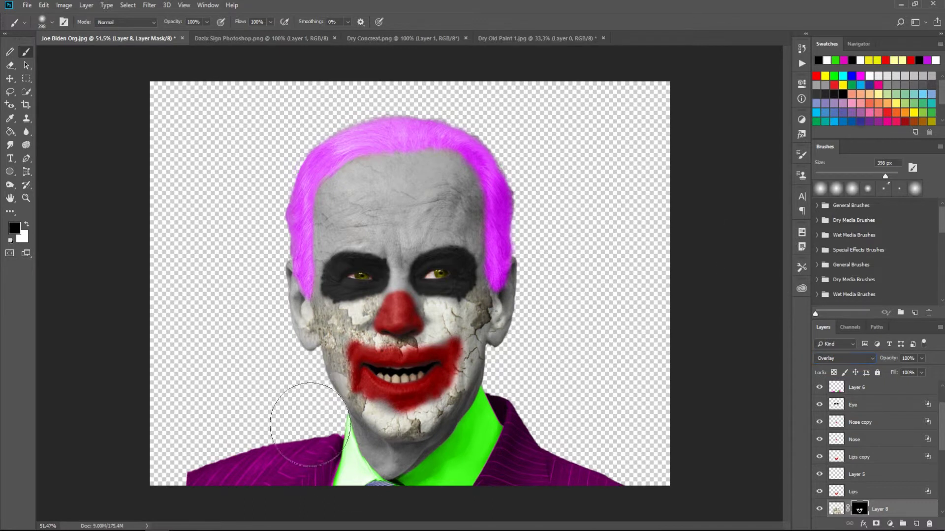
pyautogui.moveTo(423, 403); pyautogui.dragTo(463, 396)
pyautogui.moveTo(922, 358); pyautogui.dragTo(892, 370)
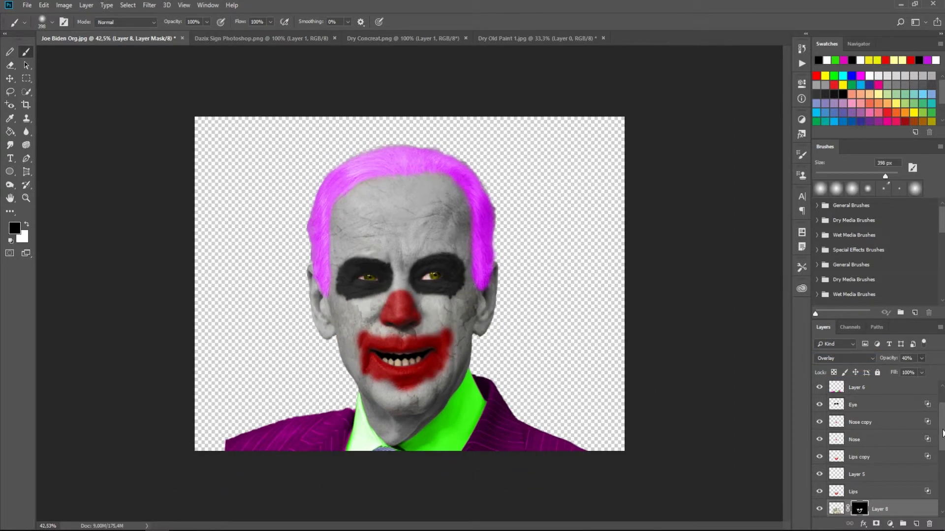
pyautogui.click(911, 525)
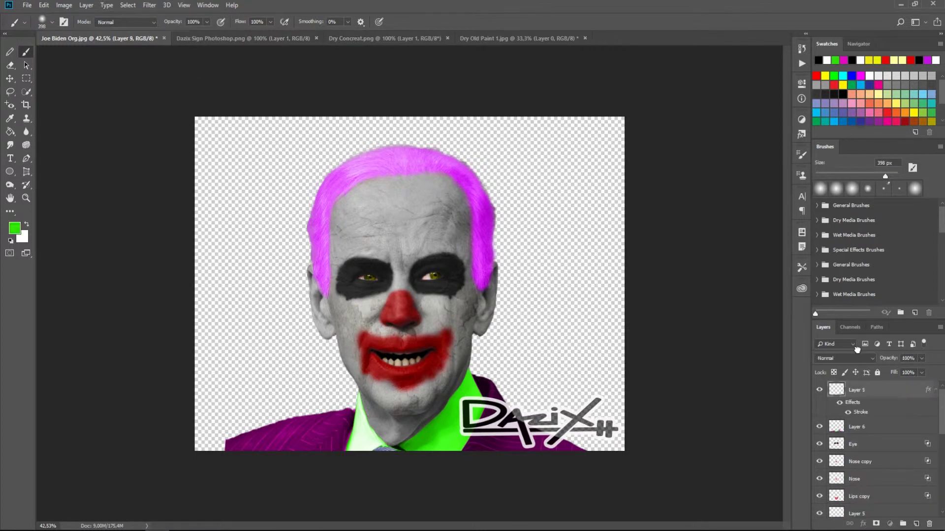
# - Paint a dark vignette on a new layer along all canvas edges, below the logo layer
pyautogui.click(199, 119)
pyautogui.moveTo(199, 119); pyautogui.dragTo(640, 123)
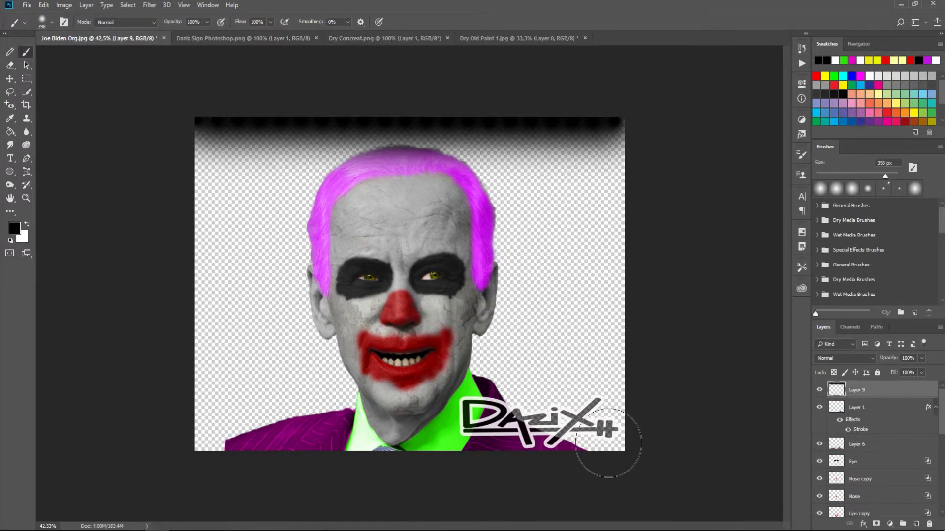
pyautogui.hotkey('ctrl', 'z')
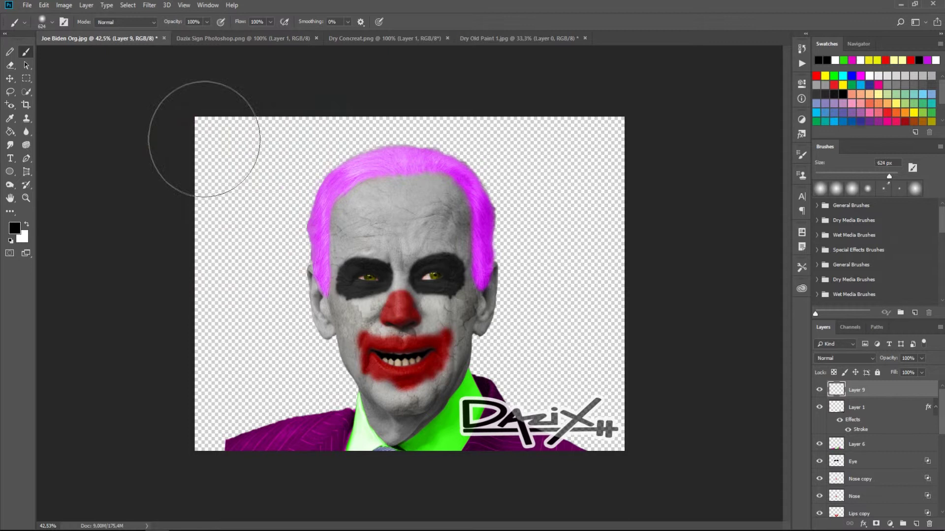
pyautogui.click(201, 126)
pyautogui.keyDown('shift'); pyautogui.click(615, 132); pyautogui.keyUp('shift')
pyautogui.keyDown('shift'); pyautogui.click(637, 443); pyautogui.keyUp('shift')
pyautogui.keyDown('shift'); pyautogui.click(206, 443); pyautogui.keyUp('shift')
pyautogui.keyDown('shift'); pyautogui.click(143, 217); pyautogui.keyUp('shift')
pyautogui.moveTo(856, 390); pyautogui.dragTo(856, 435)
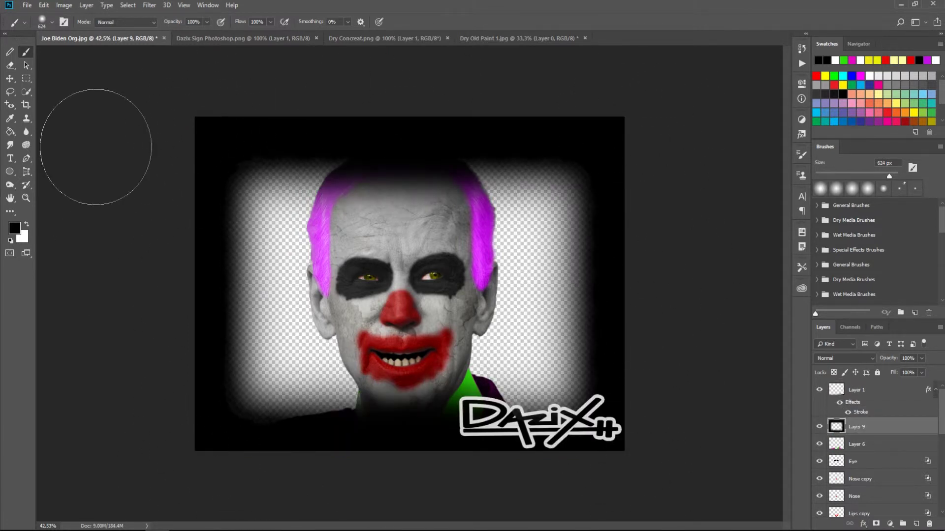
# - Erase the vignette's darkness around the top of the head, chin and shirt
pyautogui.press('e')
pyautogui.moveTo(541, 212); pyautogui.dragTo(400, 279)
pyautogui.press('[')
pyautogui.press('[')
pyautogui.press('[')
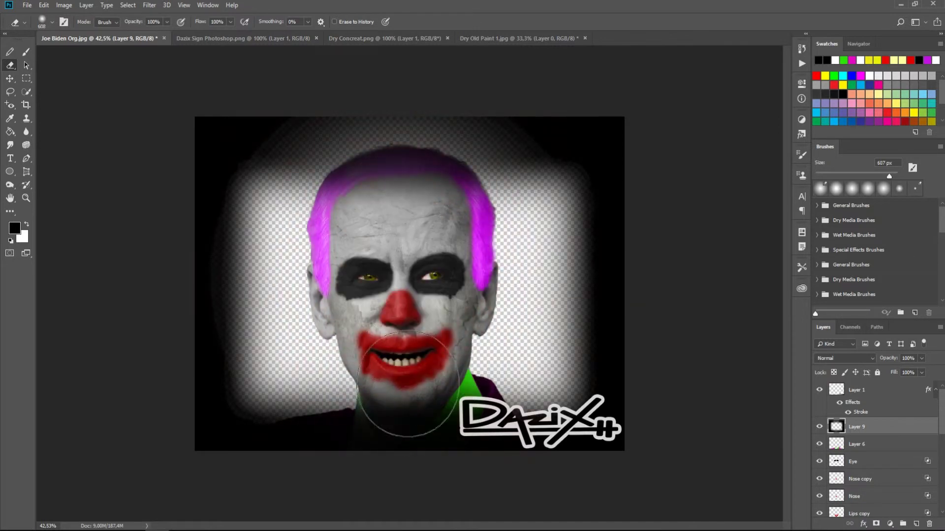
pyautogui.moveTo(487, 433); pyautogui.dragTo(374, 443)
# - Scale the Dazix logo down to about 78%
pyautogui.click(856, 389)
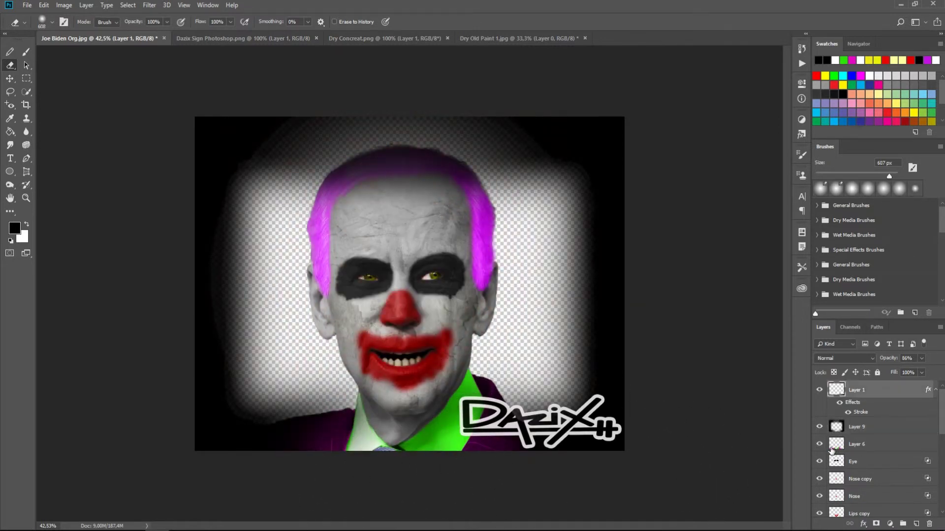
pyautogui.hotkey('ctrl', 't')
pyautogui.moveTo(620, 395); pyautogui.dragTo(629, 414)
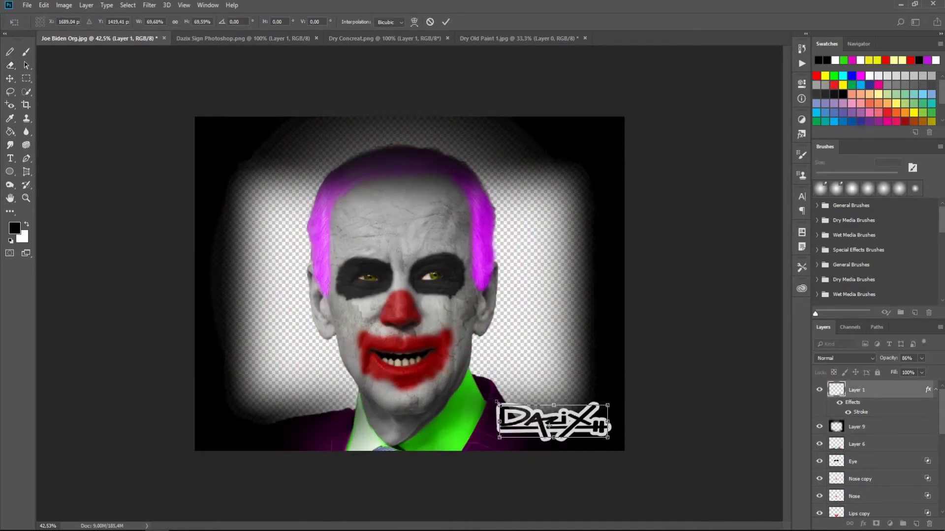
pyautogui.press('e')
# - Erase more of Layer 9's black vignette around the face
pyautogui.click(864, 428)
pyautogui.moveTo(344, 148)
pyautogui.mouseDown()
pyautogui.moveTo(485, 190)
pyautogui.moveTo(295, 359)
pyautogui.moveTo(507, 254)
pyautogui.moveTo(343, 443)
pyautogui.mouseUp()
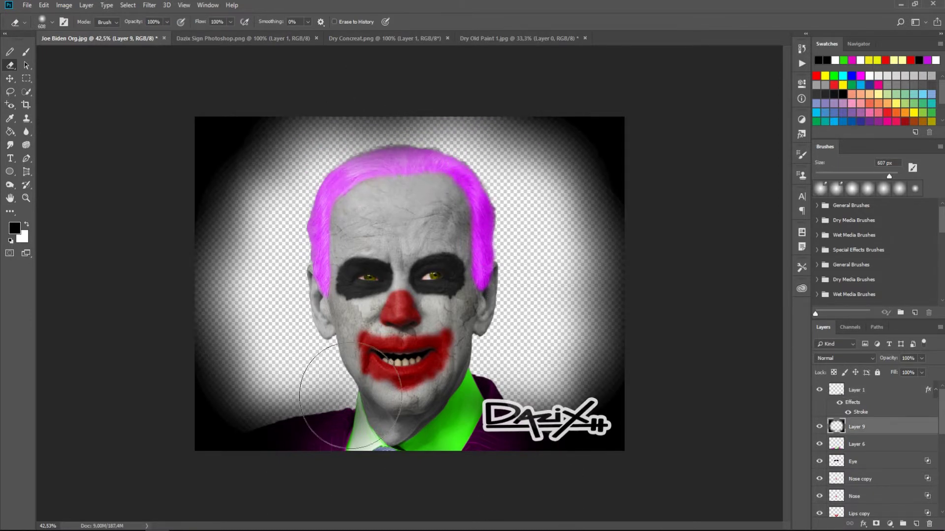
pyautogui.scroll(3, 791, 381)
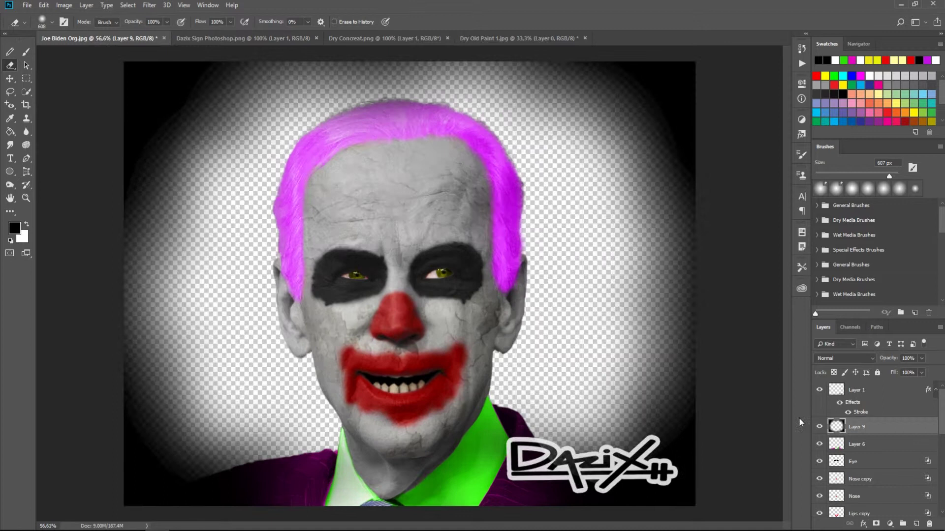
# - Run the Dodge And Burn Layers action to add burn and dodge layers
pyautogui.click(802, 63)
pyautogui.click(731, 146)
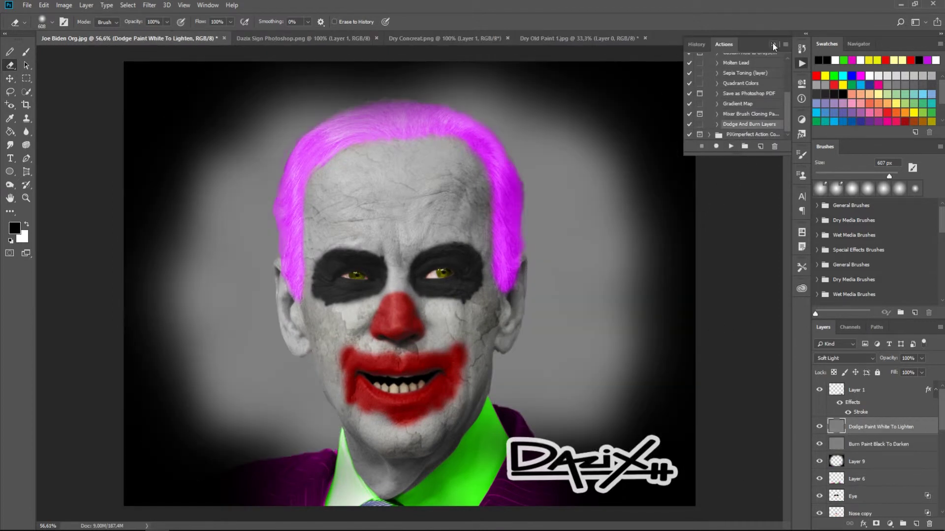
pyautogui.click(772, 43)
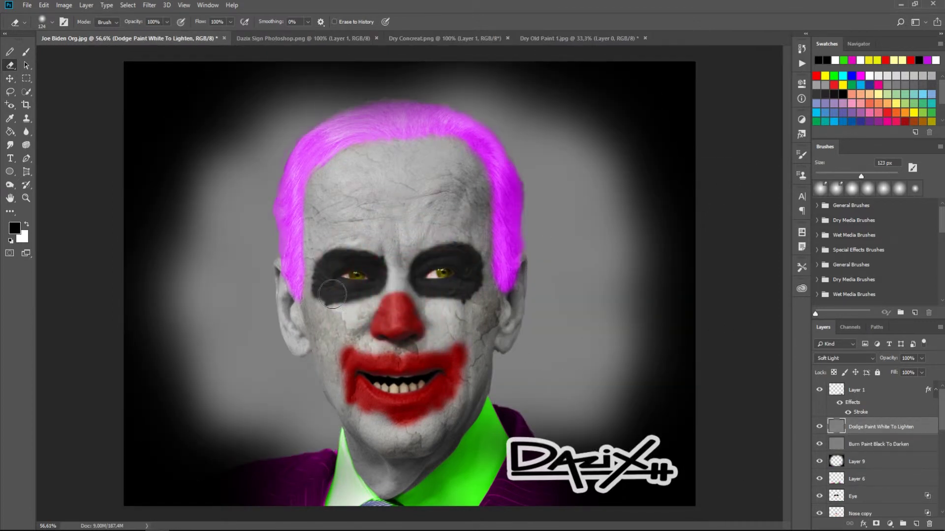
# - Paint dark shading on the cheeks and eyes on the Burn layer
pyautogui.hotkey('alt', '[')
pyautogui.press('b')
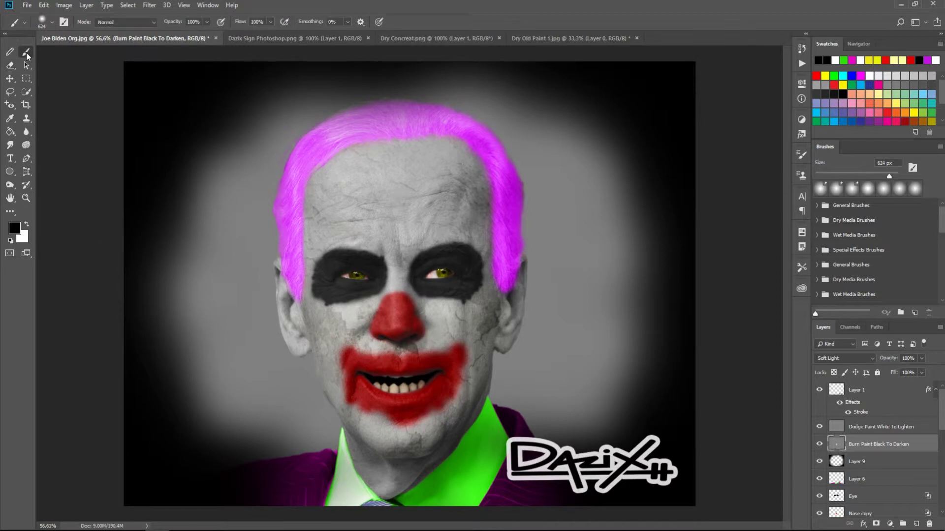
pyautogui.press('[')
pyautogui.press('[')
pyautogui.press('[')
pyautogui.moveTo(324, 368)
pyautogui.mouseDown()
pyautogui.moveTo(339, 258)
pyautogui.moveTo(428, 302)
pyautogui.moveTo(473, 206)
pyautogui.moveTo(392, 352)
pyautogui.mouseUp()
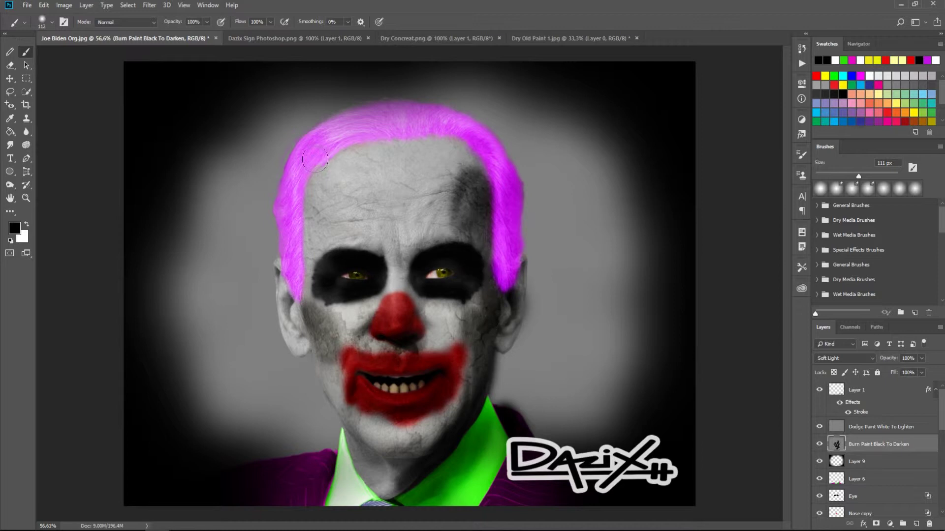
pyautogui.moveTo(859, 176); pyautogui.dragTo(876, 176)
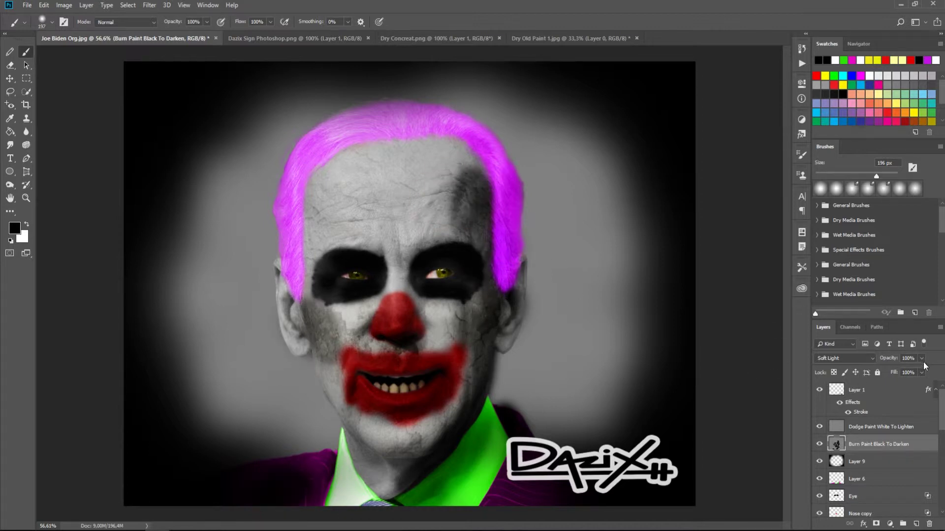
# - Paint white highlights on the forehead, cheeks and chin on the Dodge layer
pyautogui.click(876, 427)
pyautogui.press('x')
pyautogui.moveTo(366, 195)
pyautogui.mouseDown()
pyautogui.moveTo(337, 333)
pyautogui.moveTo(409, 325)
pyautogui.moveTo(344, 492)
pyautogui.moveTo(270, 302)
pyautogui.mouseUp()
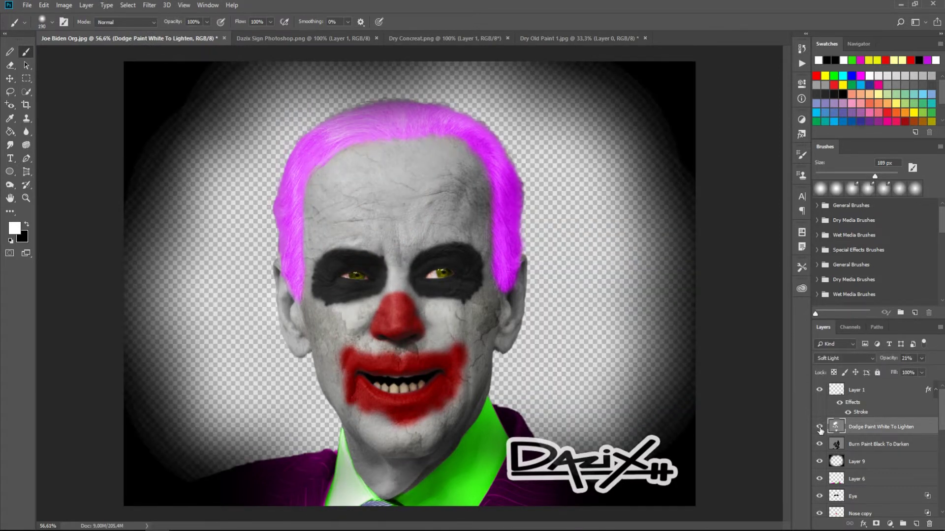
# - Move Black & White 1 above Layer 2 copy and clip it to that layer
pyautogui.scroll(-5, 861, 443)
pyautogui.click(819, 510)
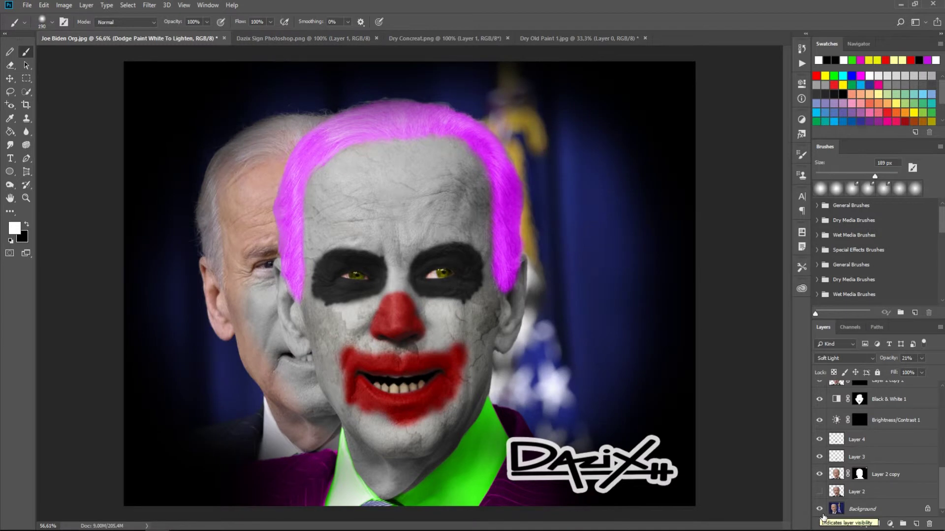
pyautogui.scroll(3, 881, 481)
pyautogui.scroll(-3, 881, 482)
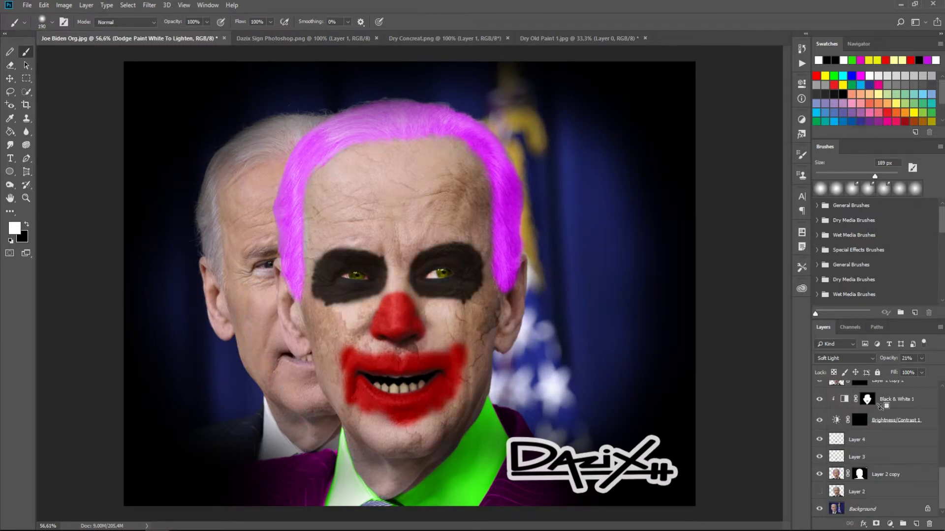
pyautogui.moveTo(880, 405); pyautogui.dragTo(883, 463)
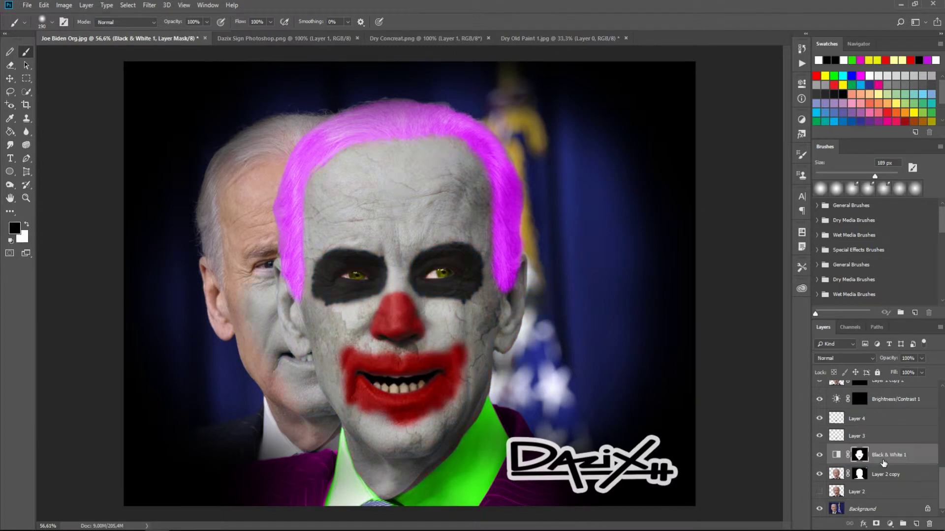
pyautogui.keyDown('alt'); pyautogui.click(886, 465); pyautogui.keyUp('alt')
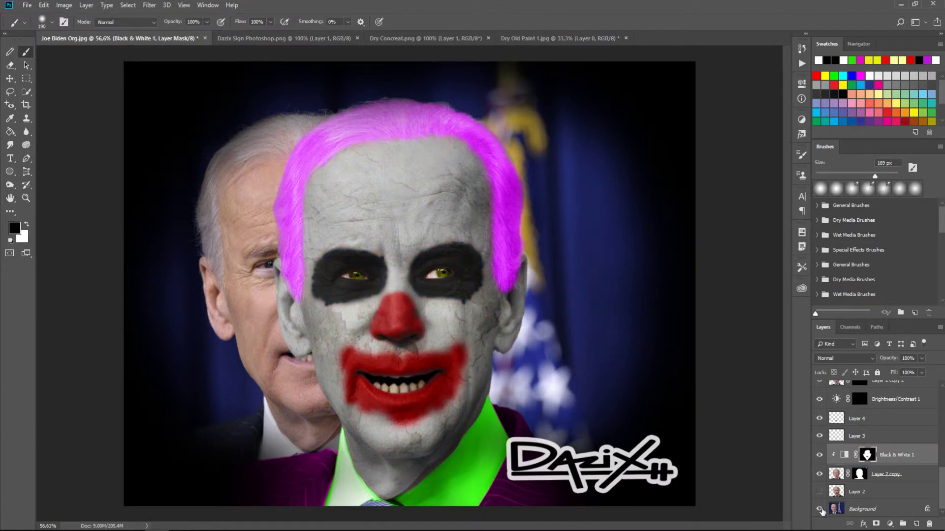
# - Show only the Background photo and quick-select the Biden figure
pyautogui.keyDown('alt'); pyautogui.click(820, 509); pyautogui.keyUp('alt')
pyautogui.press('w')
pyautogui.moveTo(295, 247)
pyautogui.mouseDown()
pyautogui.moveTo(281, 463)
pyautogui.moveTo(197, 443)
pyautogui.mouseUp()
pyautogui.press('x')
pyautogui.press('Return')
# - Extend the selection over the left shoulder and feather it, undoing a trial content-aware fill
pyautogui.click(861, 508)
pyautogui.hotkey('shift', 'F5')
pyautogui.press('Return')
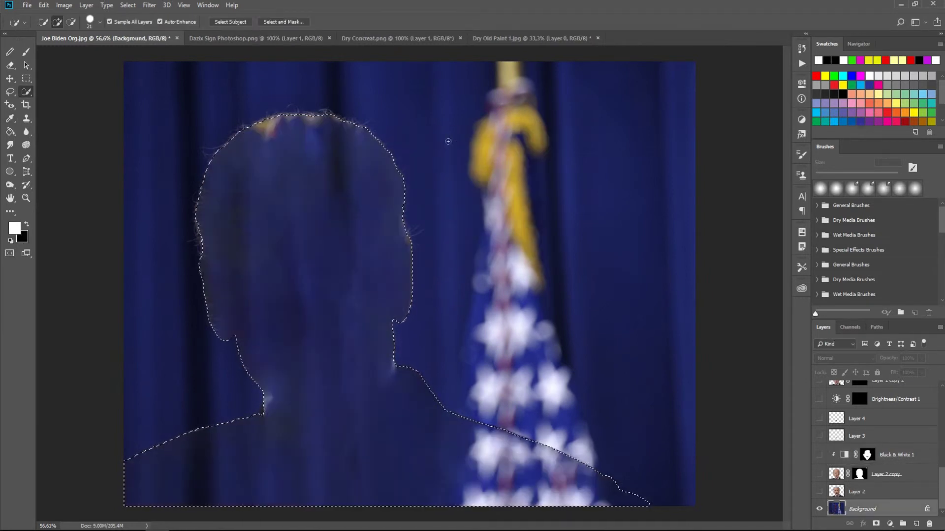
pyautogui.hotkey('ctrl', 'z')
pyautogui.rightClick(338, 358)
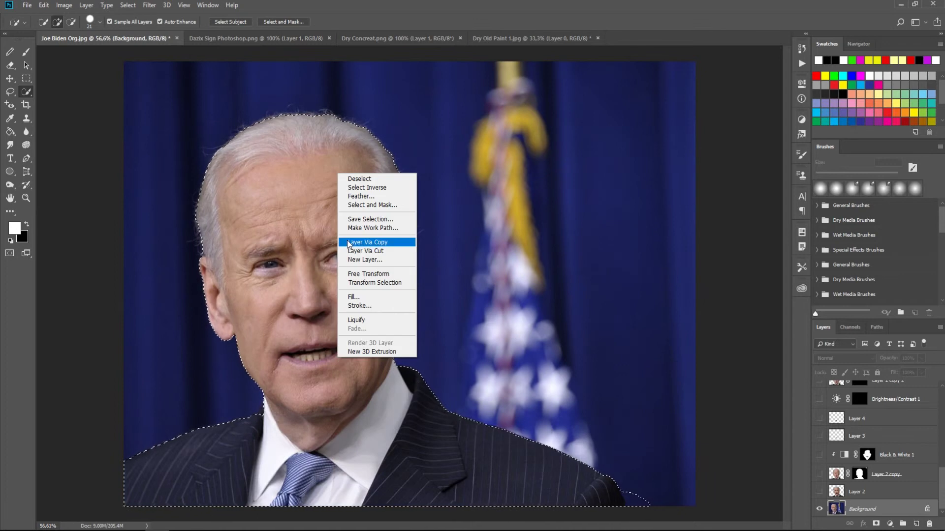
pyautogui.click(360, 196)
pyautogui.click(521, 166)
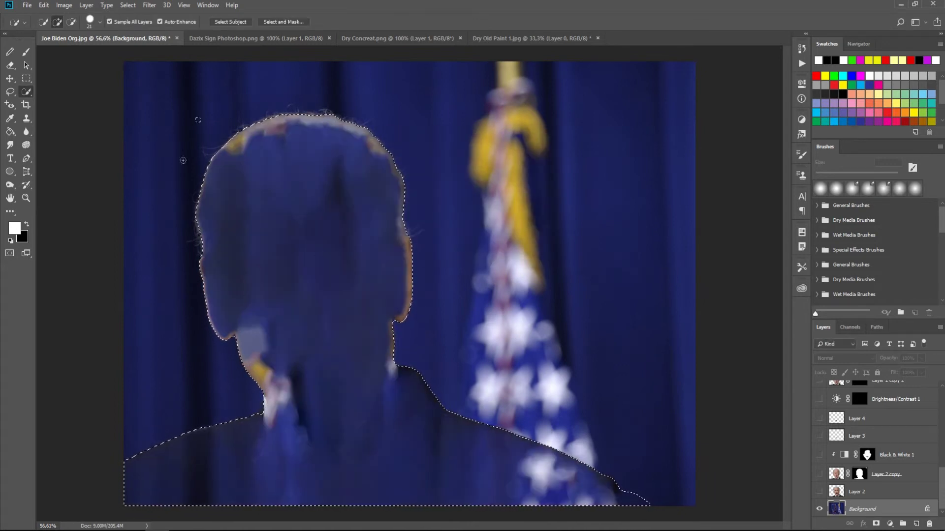
# - Deselect and clone blue curtain over the left hair edge and flag fragments beside the head
pyautogui.hotkey('ctrl', 'd')
pyautogui.press('s')
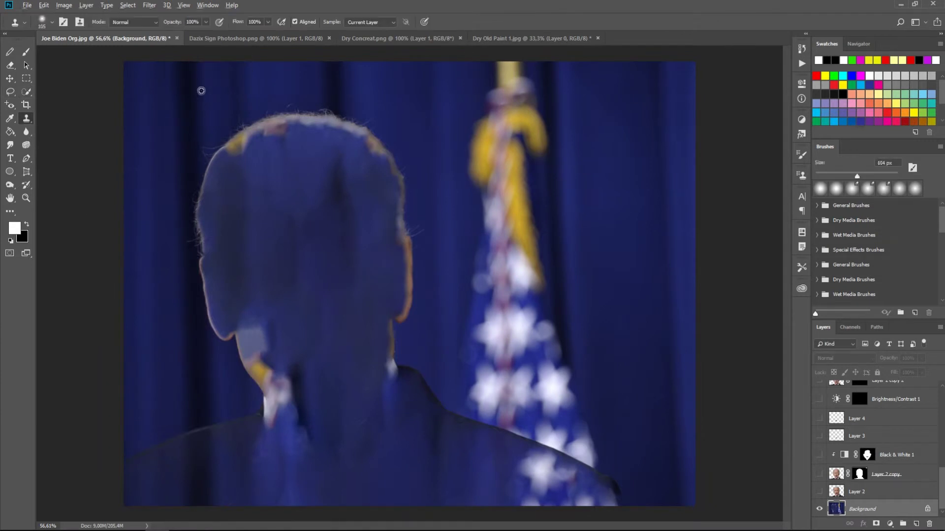
pyautogui.moveTo(204, 216); pyautogui.dragTo(208, 340)
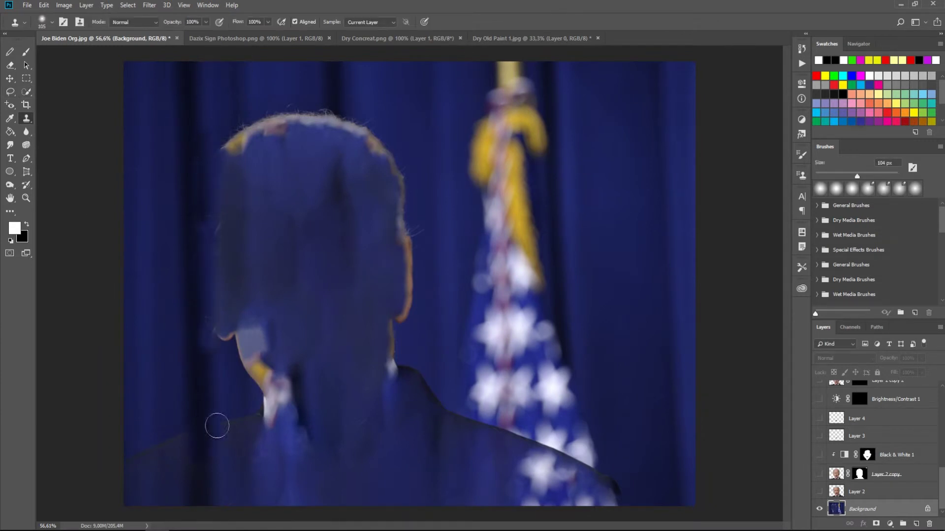
pyautogui.click(819, 474)
pyautogui.moveTo(234, 151); pyautogui.dragTo(226, 119)
pyautogui.moveTo(266, 150); pyautogui.dragTo(283, 138)
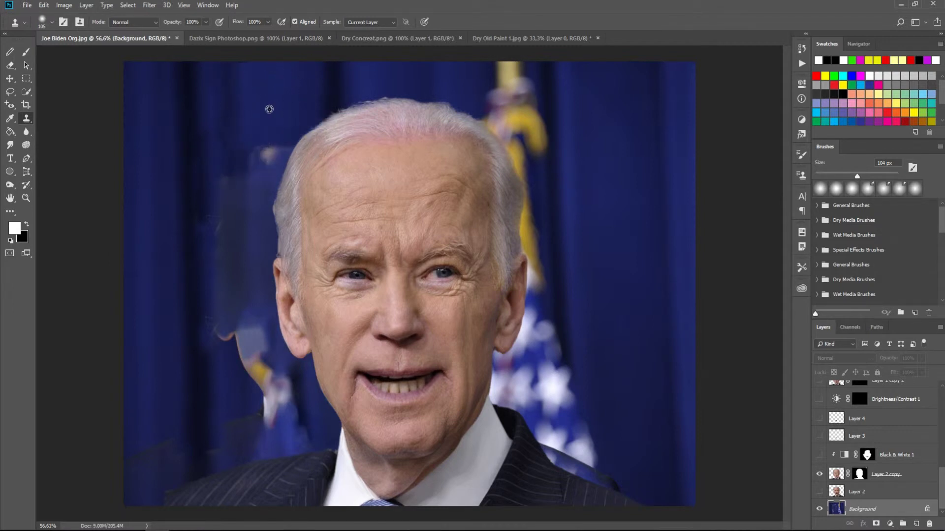
pyautogui.moveTo(253, 212); pyautogui.dragTo(254, 152)
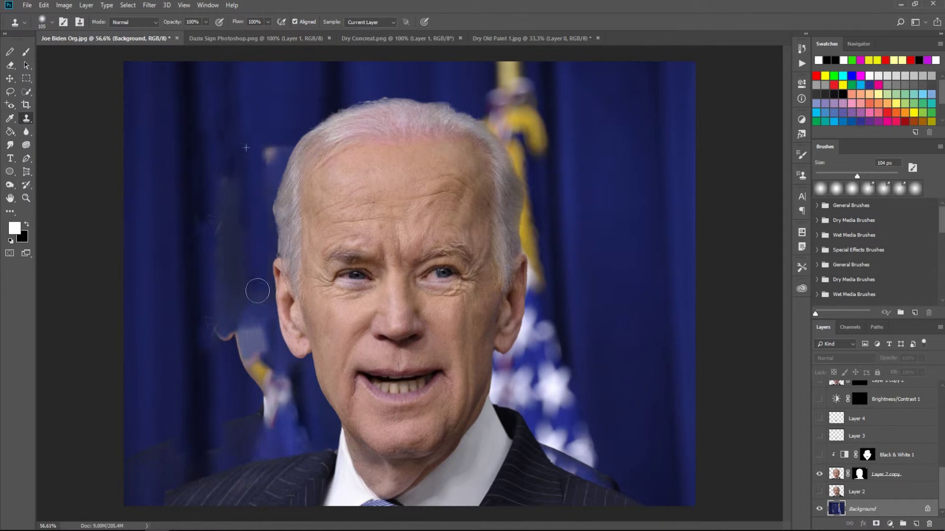
pyautogui.moveTo(258, 291); pyautogui.dragTo(273, 157)
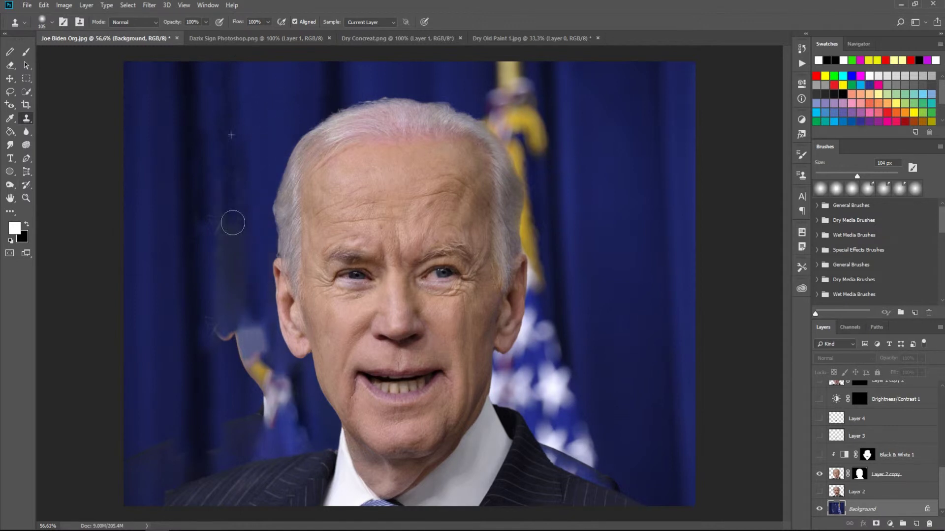
# - With a 263 px clone brush, repaint the lower-left background with curtain texture
pyautogui.moveTo(154, 306); pyautogui.dragTo(177, 306)
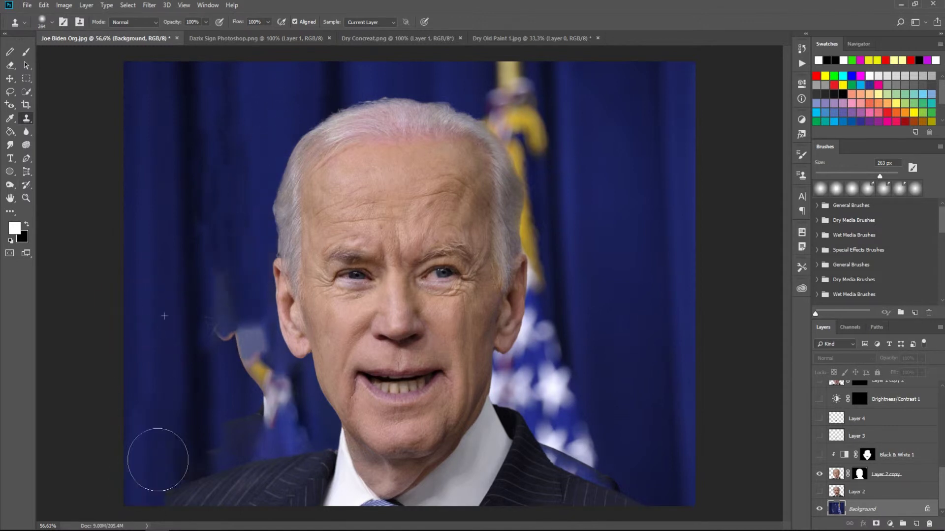
pyautogui.moveTo(224, 305); pyautogui.dragTo(220, 345)
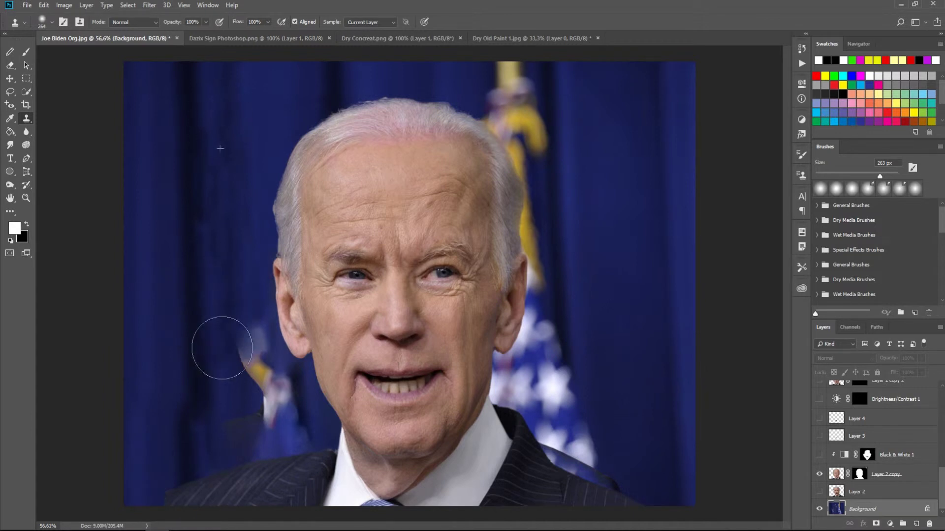
pyautogui.moveTo(154, 420)
pyautogui.mouseDown()
pyautogui.moveTo(253, 311)
pyautogui.moveTo(272, 165)
pyautogui.mouseUp()
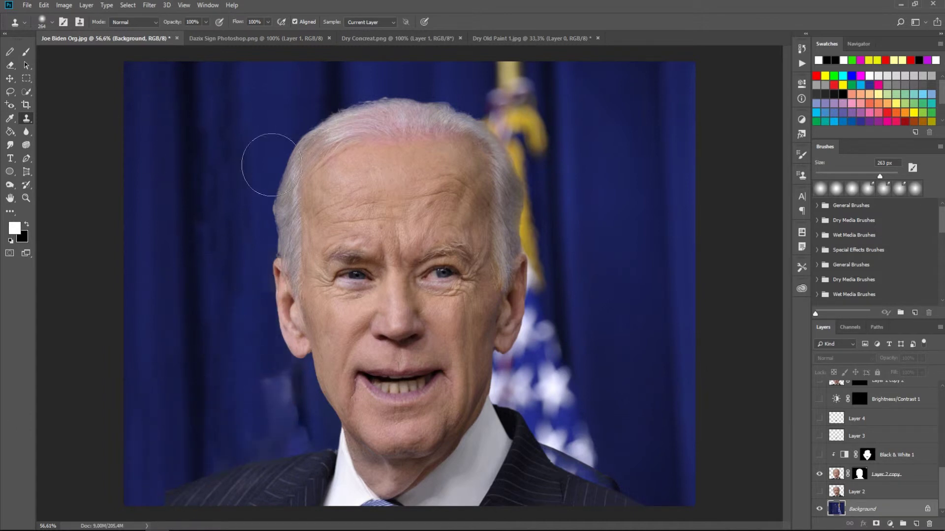
pyautogui.keyDown('alt'); pyautogui.click(628, 74); pyautogui.keyUp('alt')
pyautogui.moveTo(281, 78)
pyautogui.mouseDown()
pyautogui.moveTo(201, 78)
pyautogui.moveTo(305, 387)
pyautogui.mouseUp()
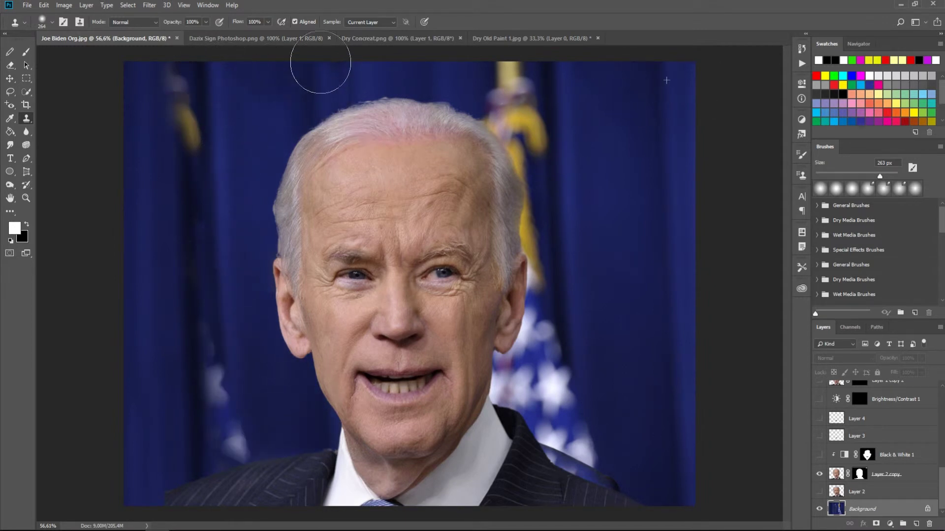
# - Resample the curtain and clone away remaining flag streaks on the left and upper left
pyautogui.keyDown('alt'); pyautogui.click(138, 475); pyautogui.keyUp('alt')
pyautogui.moveTo(232, 443); pyautogui.dragTo(226, 133)
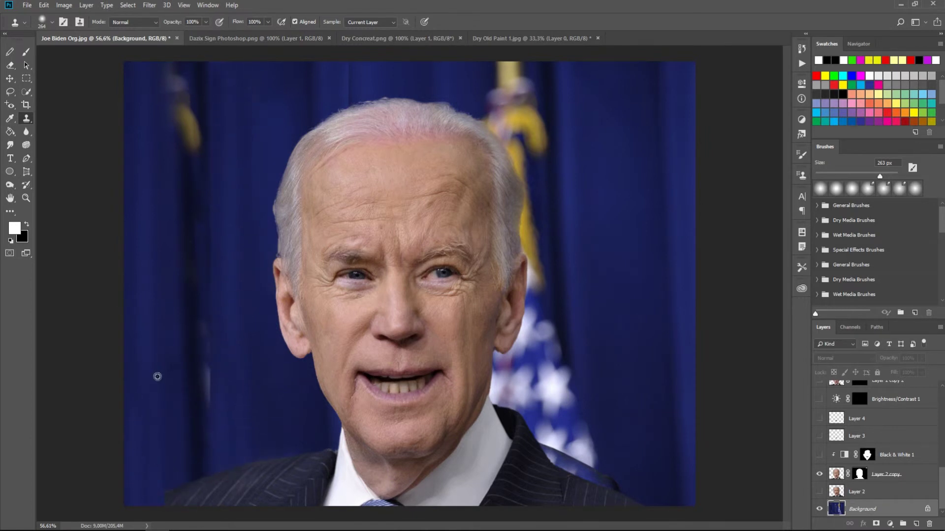
pyautogui.keyDown('alt'); pyautogui.click(156, 379); pyautogui.keyUp('alt')
pyautogui.moveTo(164, 164); pyautogui.dragTo(166, 87)
pyautogui.hotkey('ctrl', 'alt', 'z')
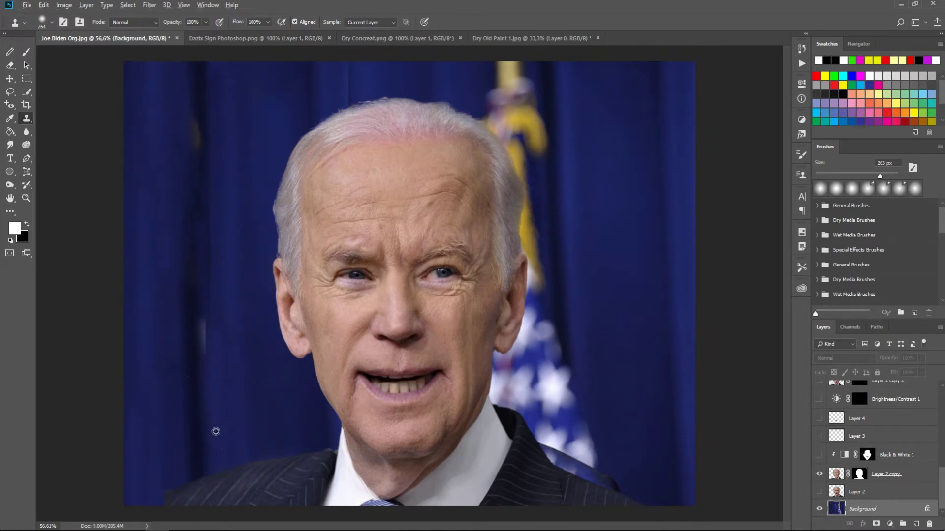
pyautogui.click(284, 178)
pyautogui.keyDown('alt'); pyautogui.click(247, 199); pyautogui.keyUp('alt')
pyautogui.moveTo(209, 113); pyautogui.dragTo(206, 74)
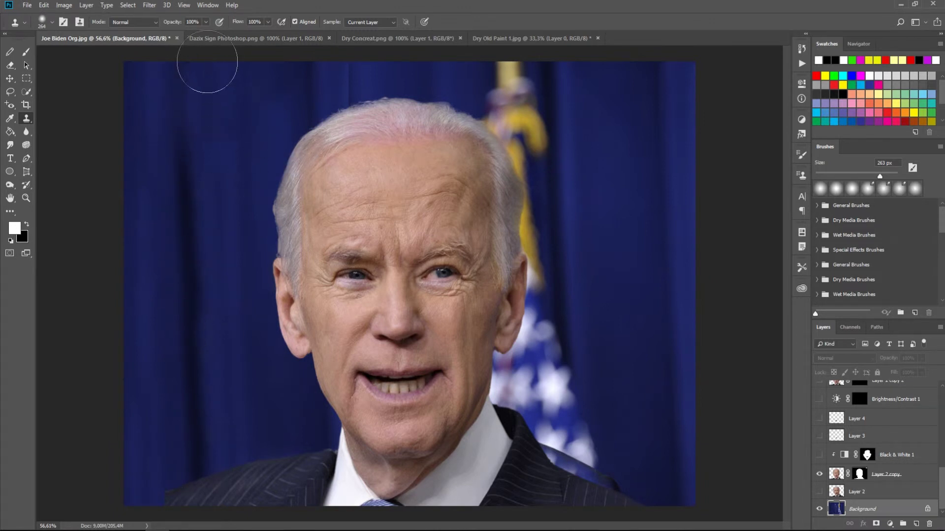
pyautogui.moveTo(819, 455); pyautogui.dragTo(819, 399)
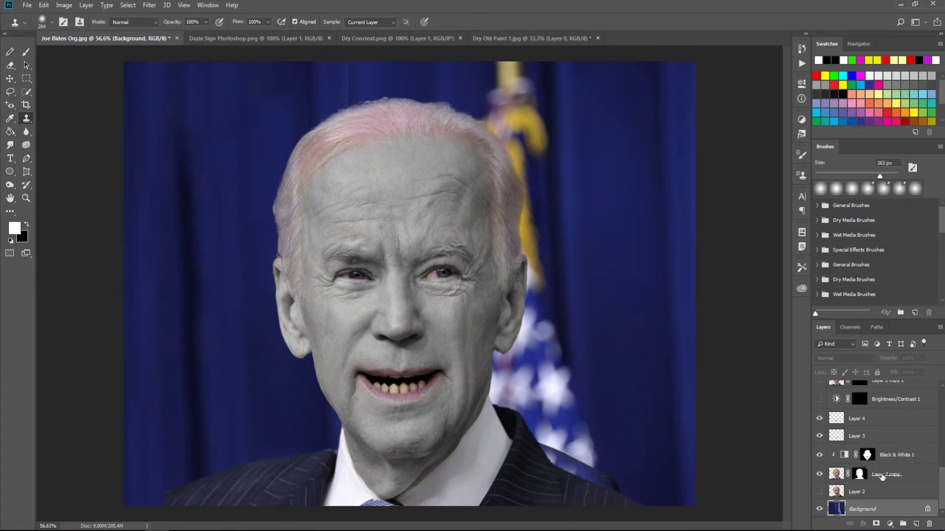
# - Make the clown face, vignette, burn, dodge and logo layers visible again
pyautogui.scroll(2, 821, 457)
pyautogui.click(819, 454)
pyautogui.moveTo(819, 456); pyautogui.dragTo(819, 384)
pyautogui.scroll(3, 819, 443)
pyautogui.moveTo(819, 512); pyautogui.dragTo(819, 409)
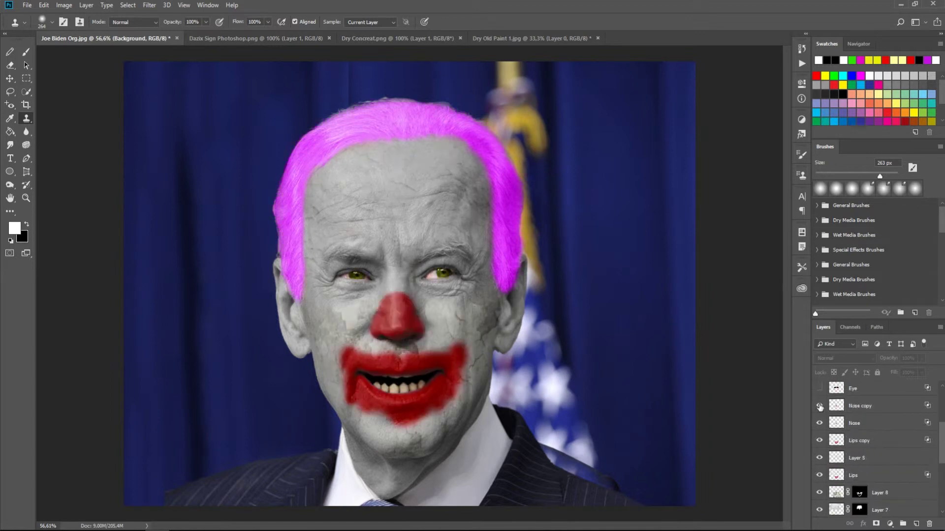
pyautogui.click(819, 390)
pyautogui.scroll(3, 820, 419)
pyautogui.moveTo(819, 444); pyautogui.dragTo(819, 390)
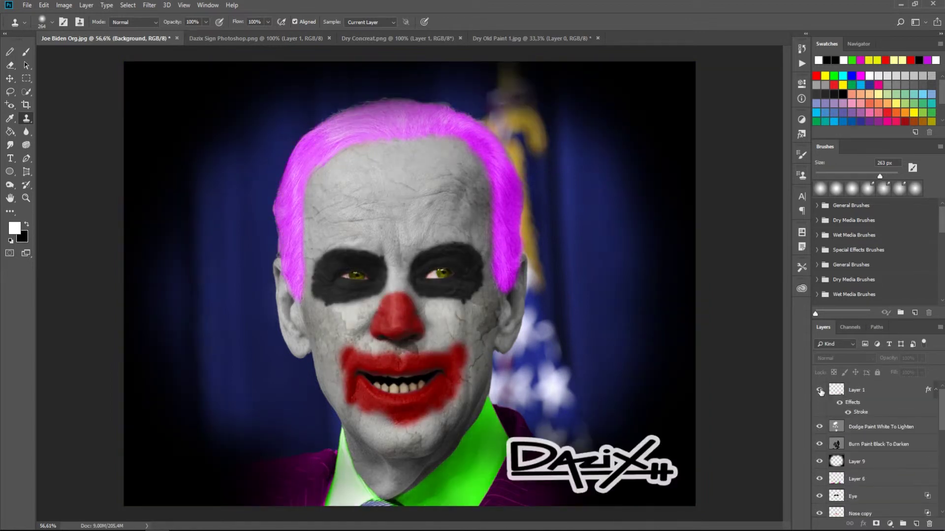
# - Darken the top of the photo above the hair with a 489 px black brush
pyautogui.press('b')
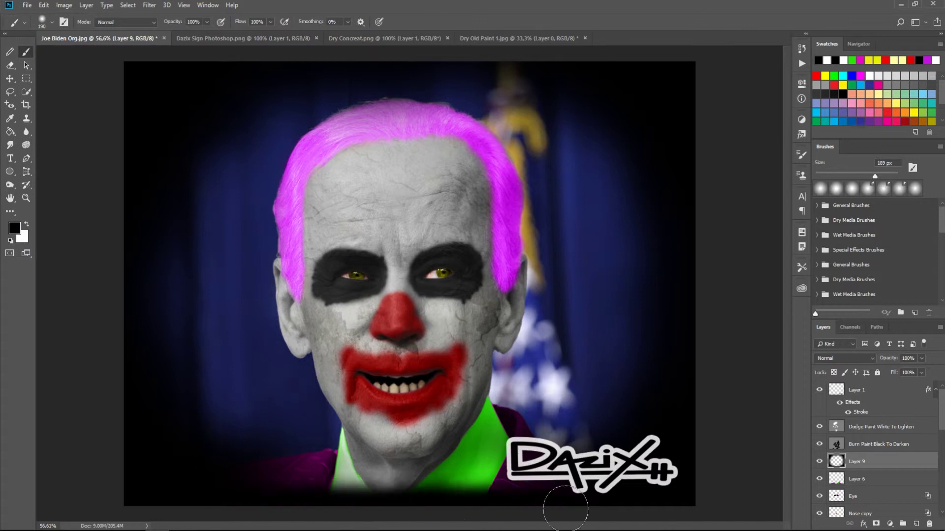
pyautogui.keyDown('alt'); pyautogui.scroll(-2, 393, 419); pyautogui.keyUp('alt')
pyautogui.keyDown('alt'); pyautogui.scroll(-2, 393, 420); pyautogui.keyUp('alt')
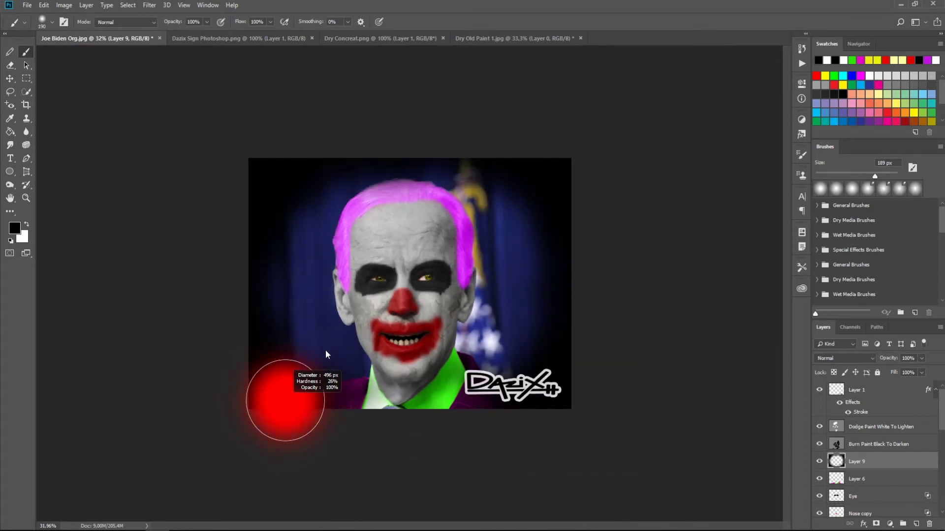
pyautogui.moveTo(312, 442); pyautogui.dragTo(305, 442)
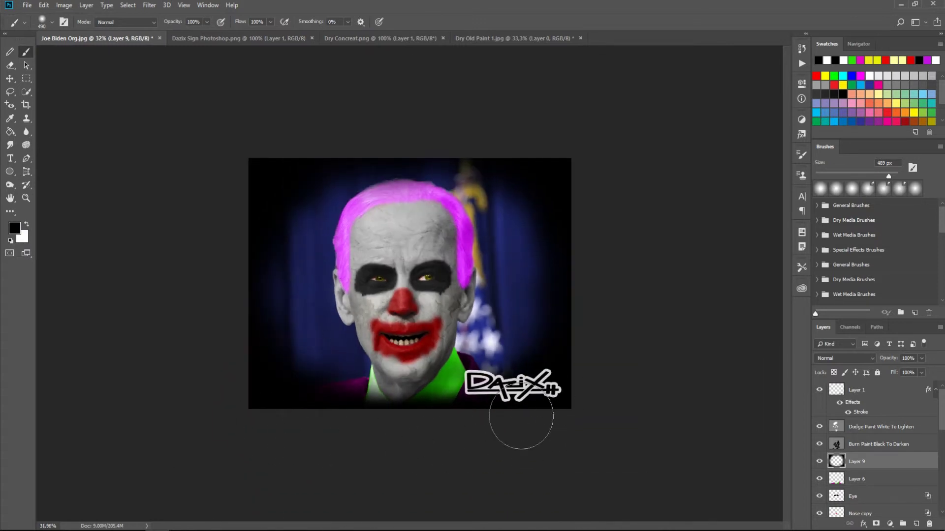
pyautogui.moveTo(352, 133); pyautogui.dragTo(462, 154)
pyautogui.click(876, 427)
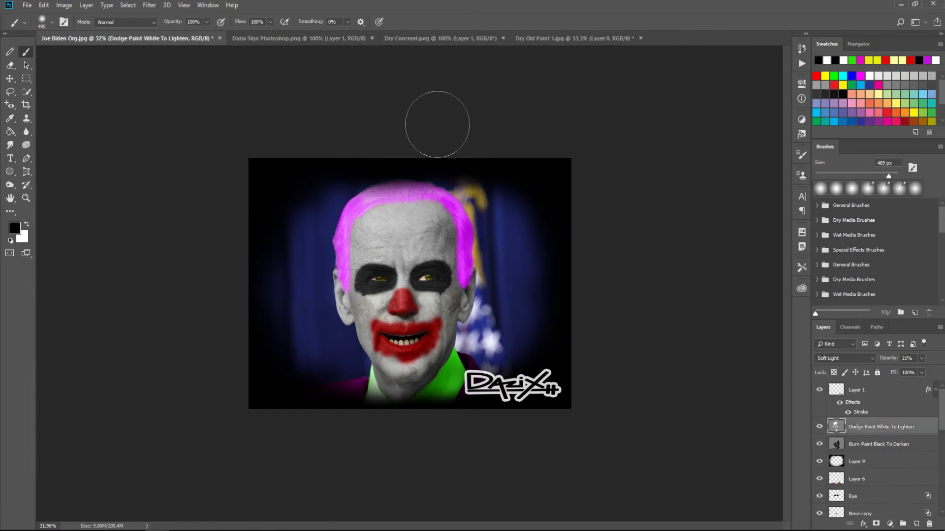
# - Add a Color Lookup adjustment with a purple 3DLUT preset
pyautogui.click(889, 523)
pyautogui.click(888, 470)
pyautogui.click(752, 114)
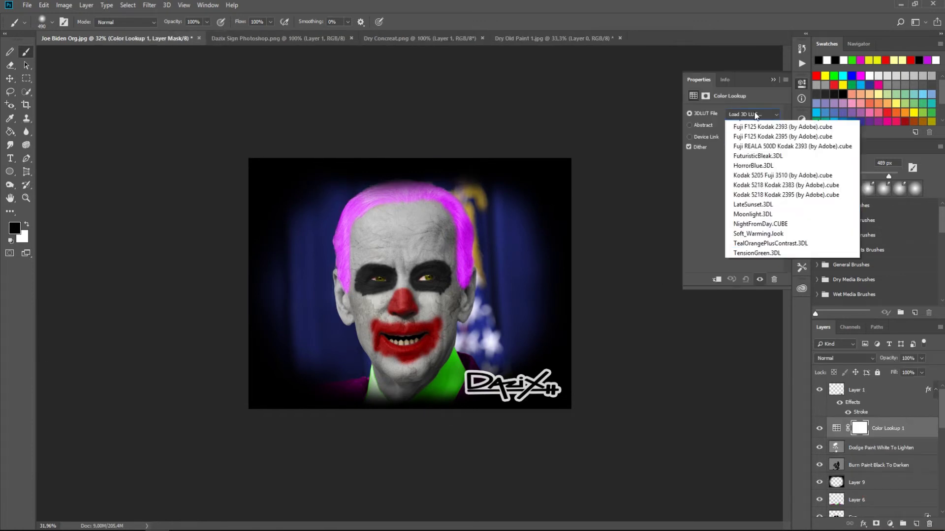
pyautogui.click(753, 204)
# - Lower the opacity of the Dazix logo, the Color Lookup 1 grade (~75%) and vignette Layer 9
pyautogui.click(856, 390)
pyautogui.click(921, 359)
pyautogui.moveTo(925, 370)
pyautogui.mouseDown()
pyautogui.moveTo(888, 371)
pyautogui.moveTo(907, 368)
pyautogui.mouseUp()
pyautogui.click(886, 429)
pyautogui.click(921, 358)
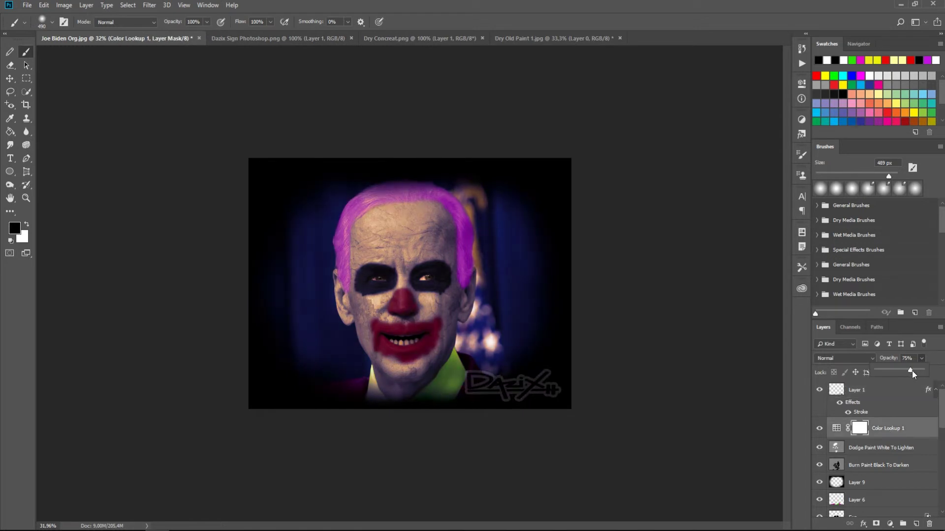
pyautogui.click(857, 484)
pyautogui.click(921, 358)
pyautogui.moveTo(906, 368)
pyautogui.mouseDown()
pyautogui.moveTo(938, 373)
pyautogui.moveTo(908, 373)
pyautogui.mouseUp()
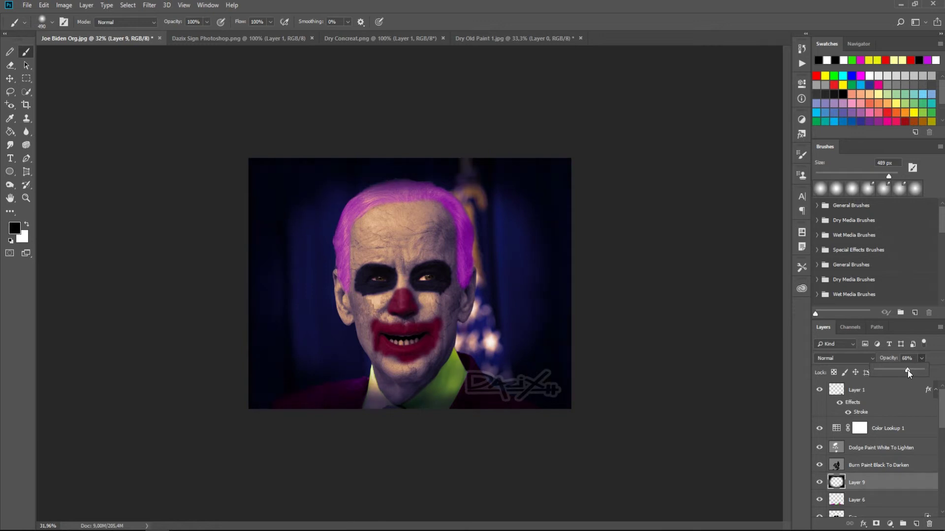
# - Add an empty Layer 10 and a Color Lookup 2 layer set to LateSunset.3DL
pyautogui.scroll(-1, 899, 393)
pyautogui.click(899, 389)
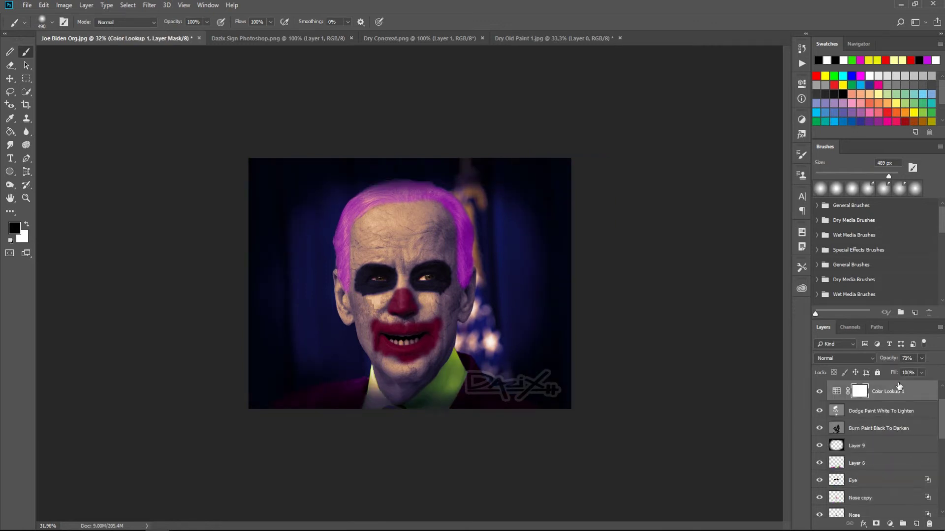
pyautogui.hotkey('ctrl', 'shift', 'alt', 'n')
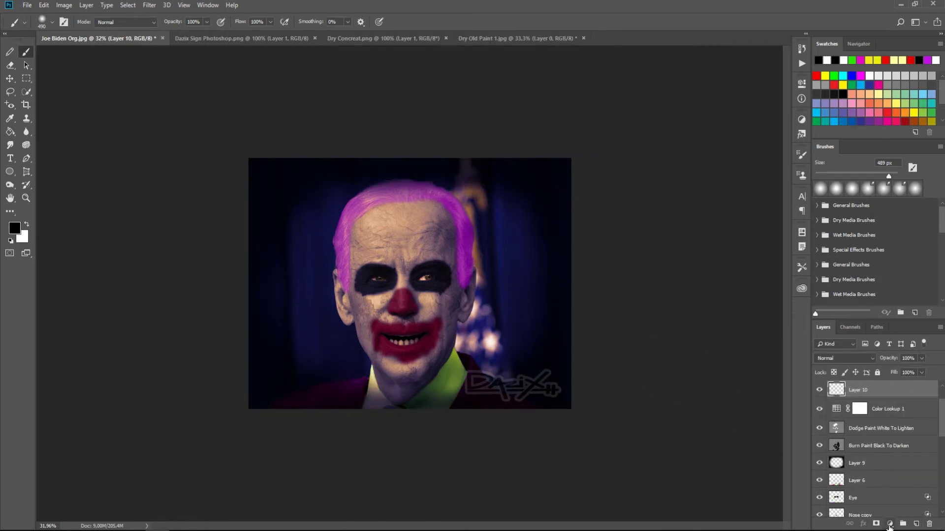
pyautogui.click(890, 525)
pyautogui.click(892, 469)
pyautogui.click(753, 114)
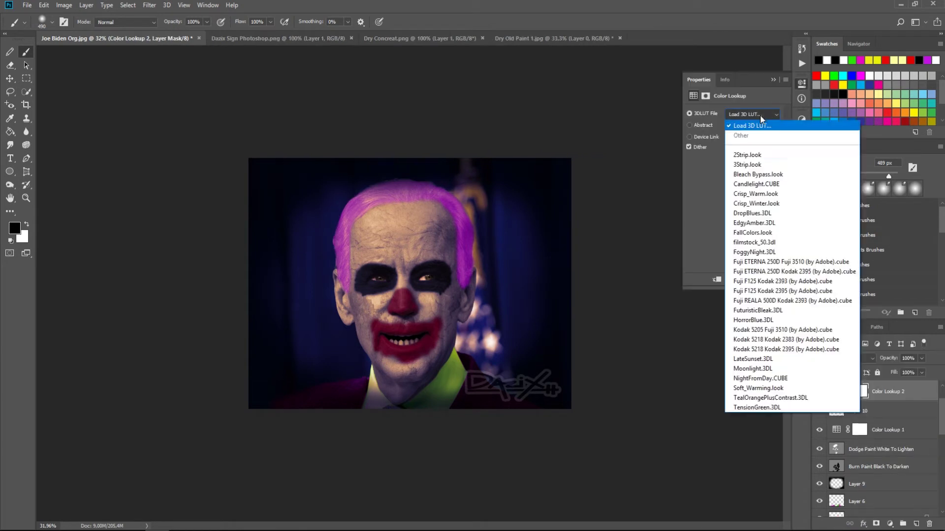
pyautogui.click(768, 364)
pyautogui.press('Down')
pyautogui.press('Down')
pyautogui.press('Up')
pyautogui.press('Down')
# - Invert Color Lookup 2's mask to black, hiding the second grade
pyautogui.click(886, 429)
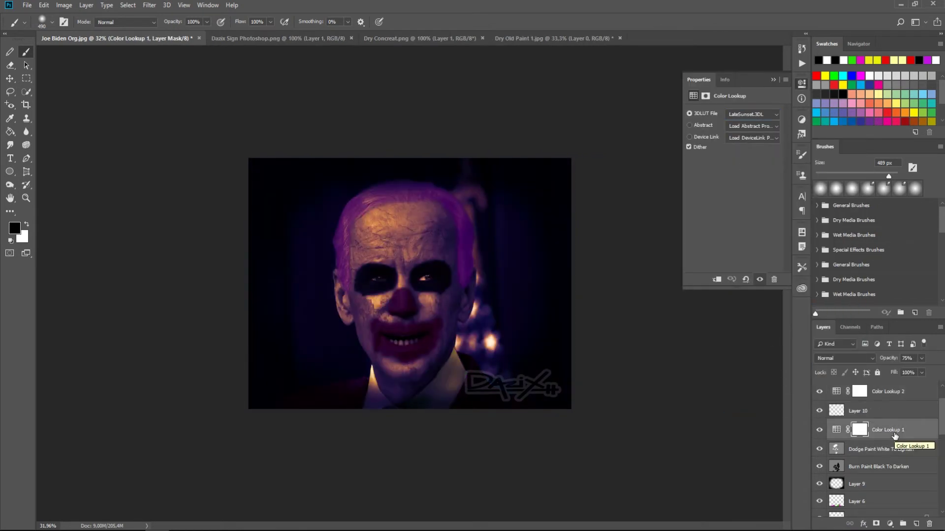
pyautogui.click(886, 391)
pyautogui.hotkey('ctrl', 'i')
# - Paint white on Color Lookup 2's mask over the hair and set it to 40% opacity
pyautogui.press('x')
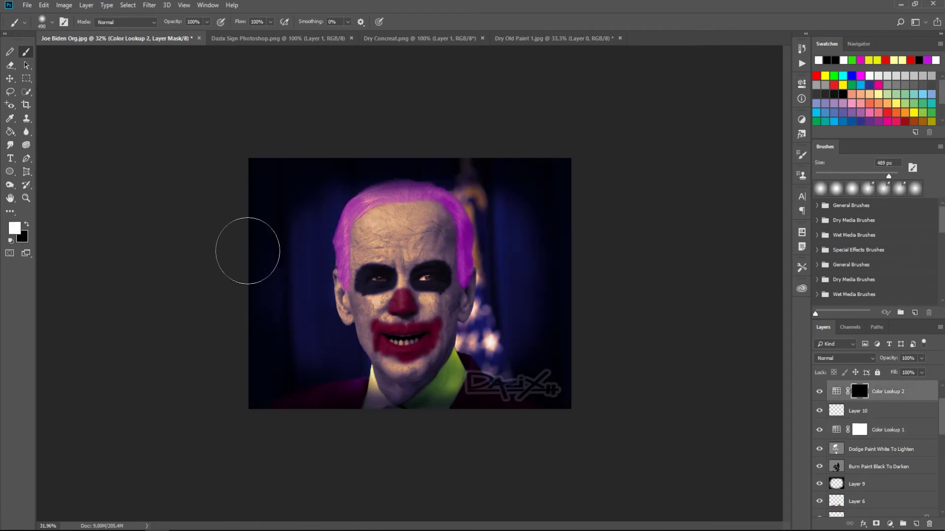
pyautogui.moveTo(345, 256); pyautogui.dragTo(346, 272)
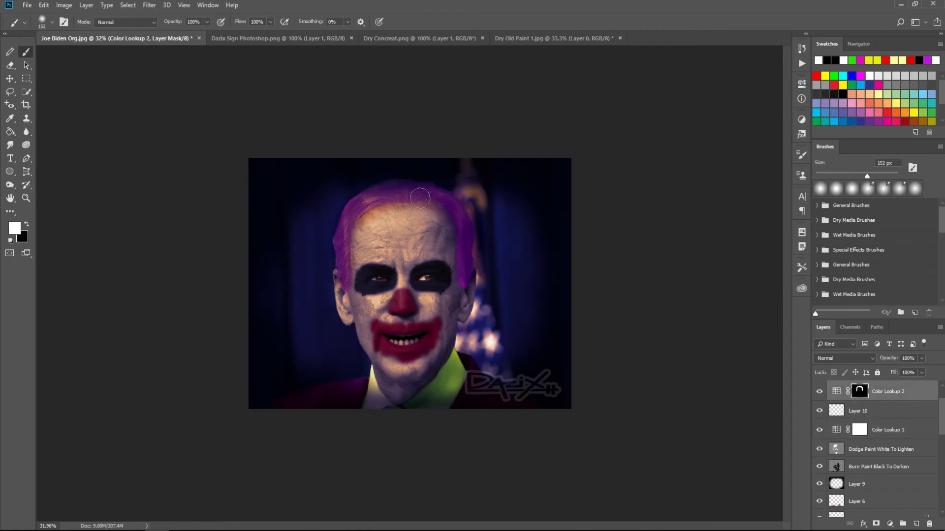
pyautogui.click(922, 358)
pyautogui.moveTo(923, 370); pyautogui.dragTo(894, 370)
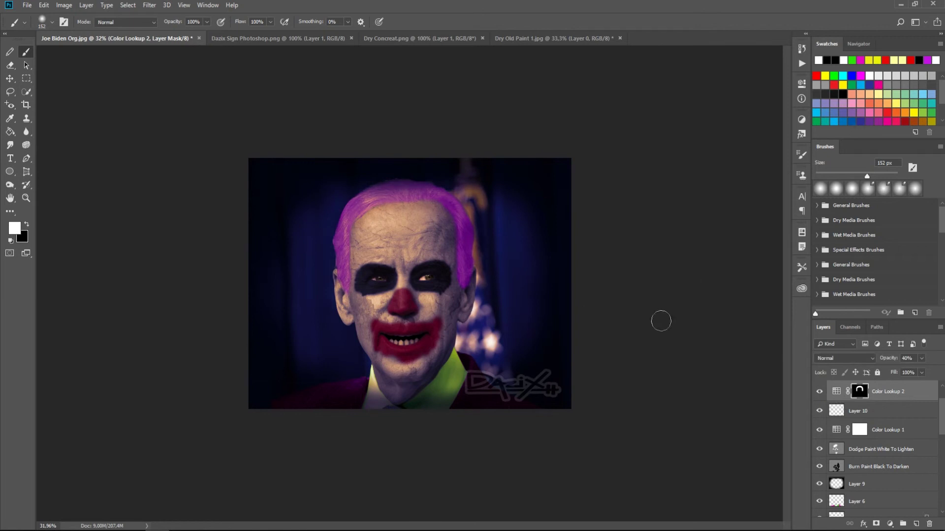
pyautogui.scroll(3, 442, 300)
pyautogui.scroll(-1, 488, 374)
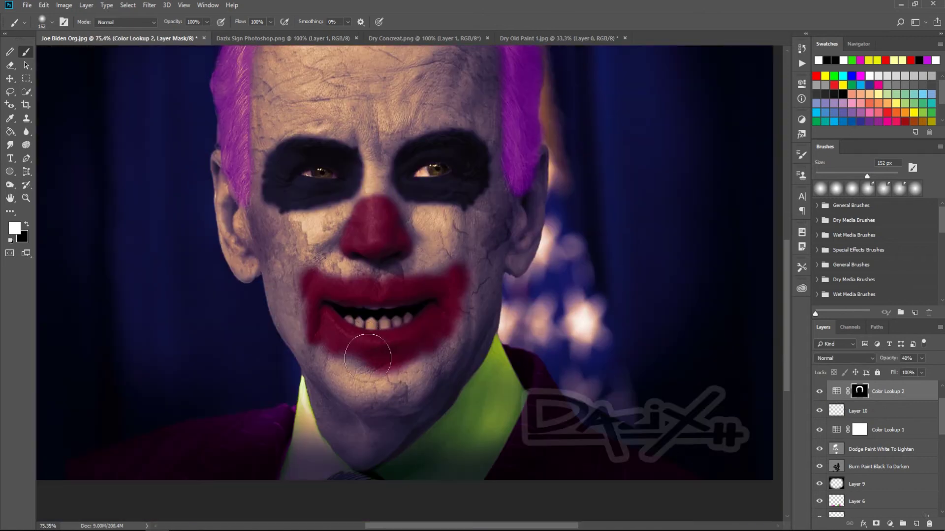
pyautogui.scroll(-2, 640, 287)
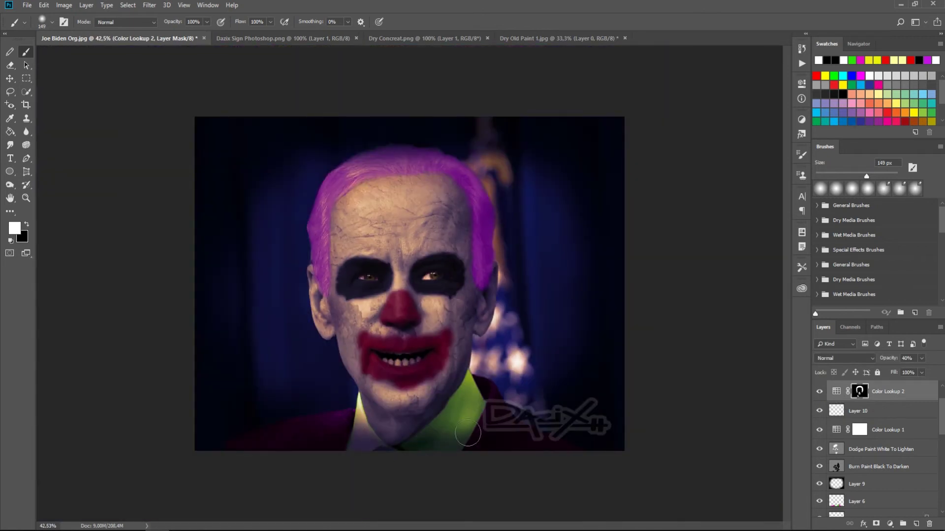
pyautogui.press('[')
pyautogui.press('[')
pyautogui.press('[')
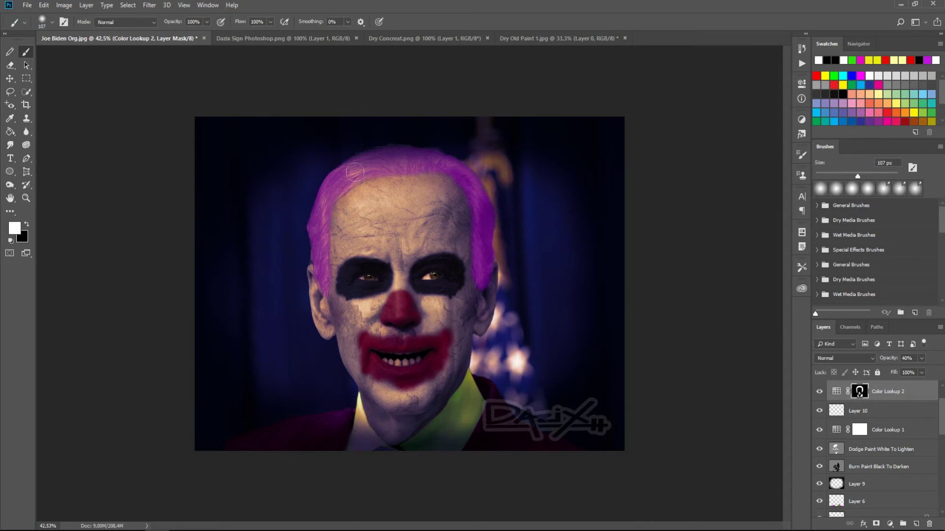
pyautogui.scroll(-1, 688, 196)
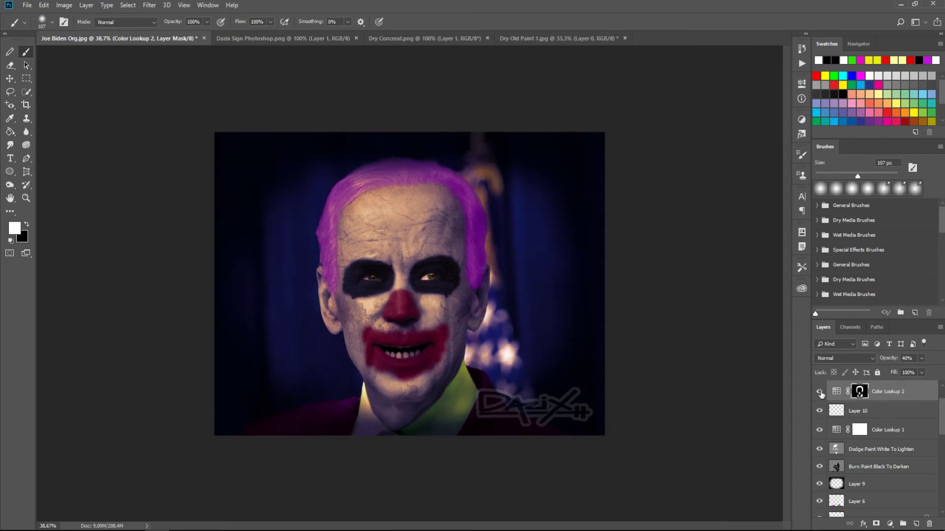
pyautogui.click(857, 411)
# - Delete the empty Layer 10 and paint black on the Color Lookup 1 mask over the right iris
pyautogui.press('Delete')
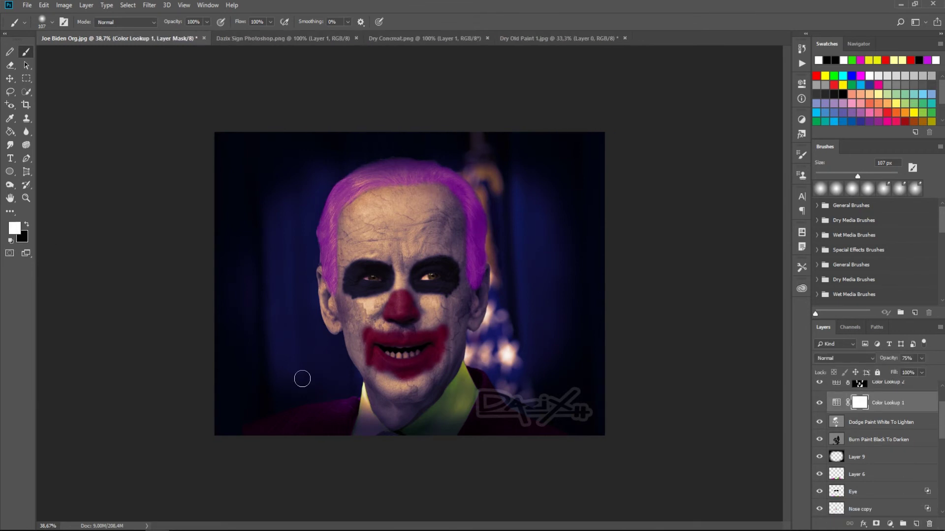
pyautogui.scroll(3, 422, 281)
pyautogui.scroll(3, 422, 280)
pyautogui.press('x')
pyautogui.moveTo(494, 255); pyautogui.dragTo(472, 261)
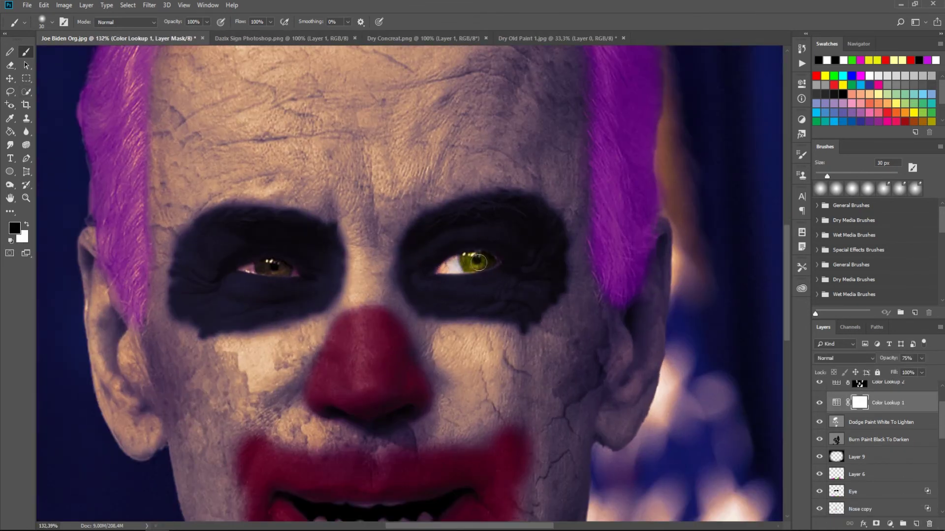
# - With a 14 px brush, refine the mask around the eye and paint out the other iris
pyautogui.scroll(3, 487, 264)
pyautogui.press('[')
pyautogui.press('[')
pyautogui.moveTo(374, 276); pyautogui.dragTo(491, 262)
pyautogui.hscroll(-10, 491, 262)
pyautogui.moveTo(412, 269); pyautogui.dragTo(410, 280)
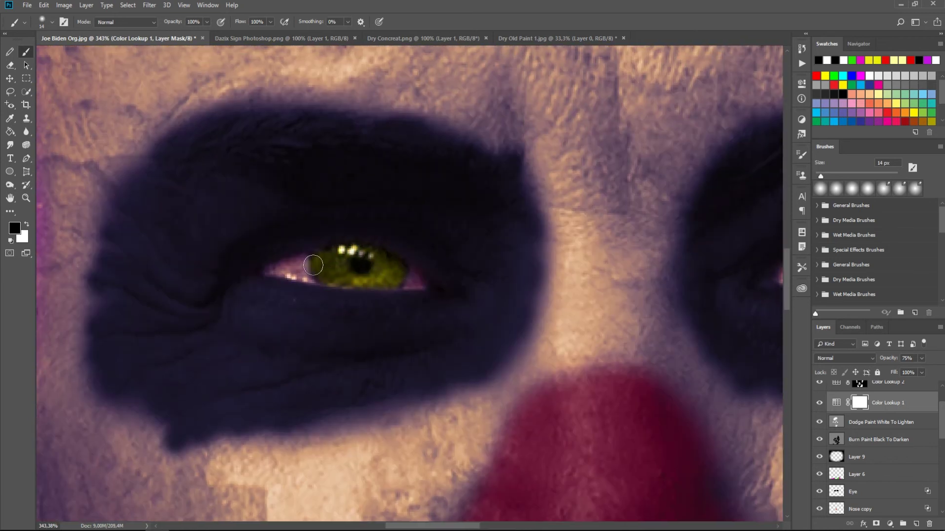
# - Set a 7 px brush at 19% opacity and review the whole face
pyautogui.press('[')
pyautogui.press('[')
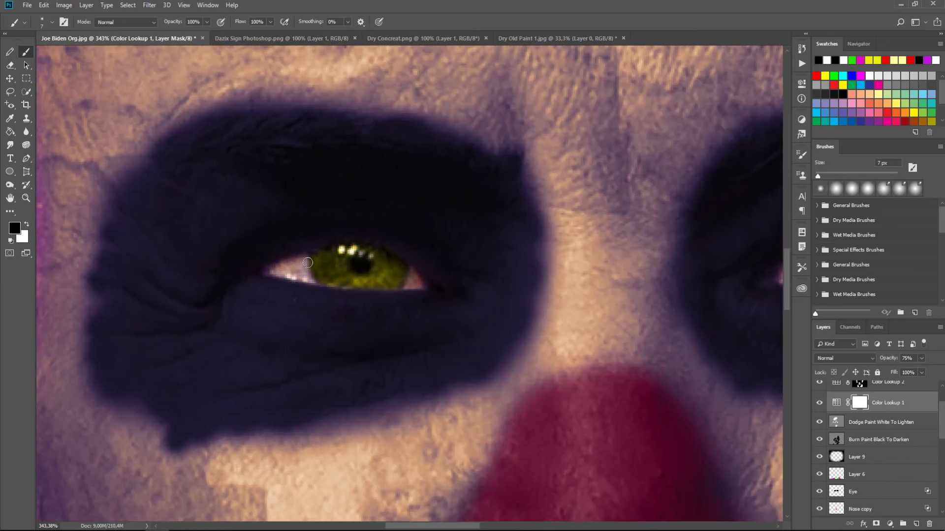
pyautogui.hotkey('ctrl', '0')
pyautogui.press('1')
pyautogui.press('9')
pyautogui.press('x')
pyautogui.scroll(5, 424, 299)
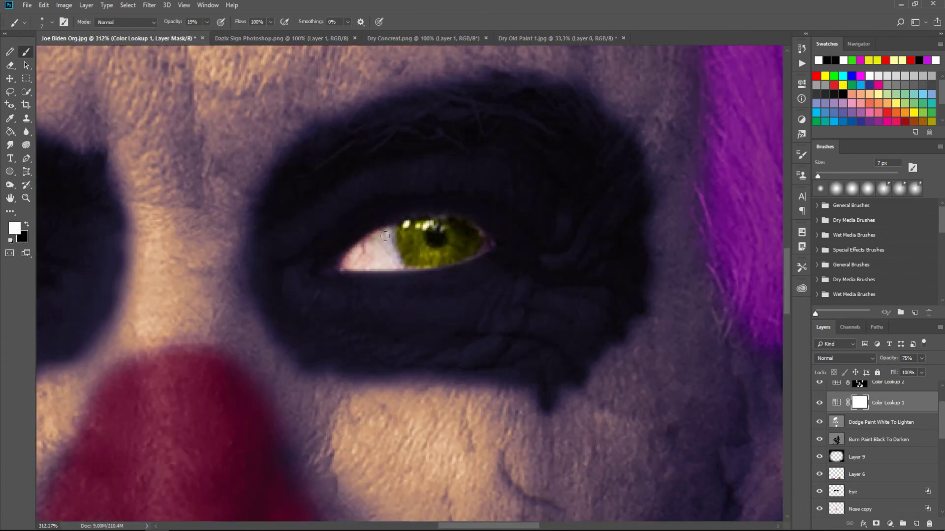
pyautogui.hotkey('ctrl', '0')
pyautogui.scroll(2, 496, 242)
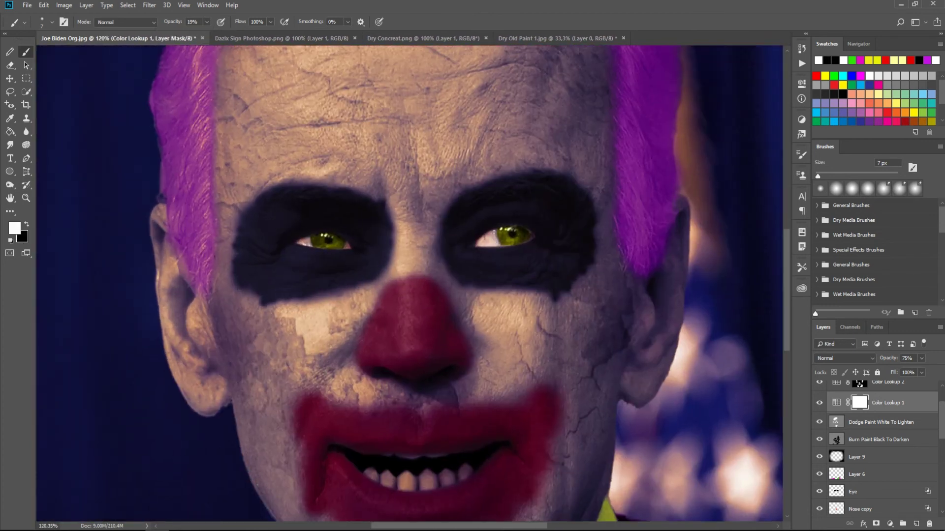